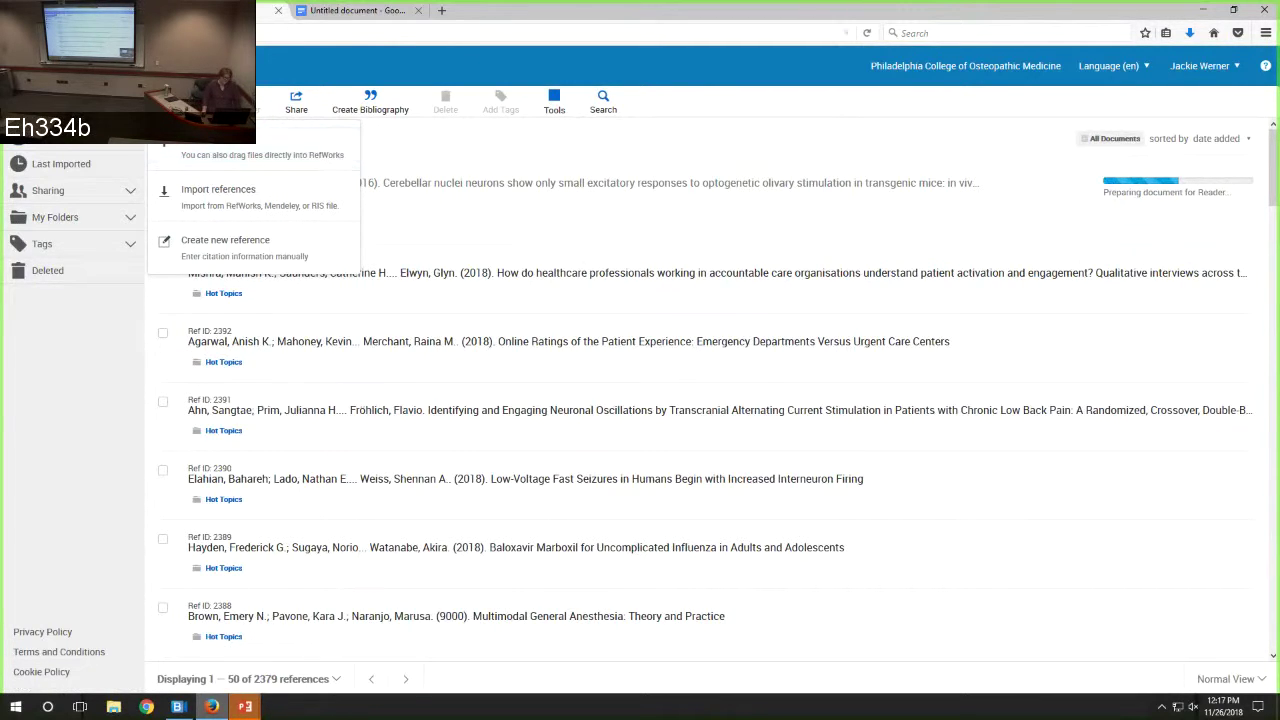
- View the Mendeley import option, then open a blank Journal Article reference form
left_click(270, 209)
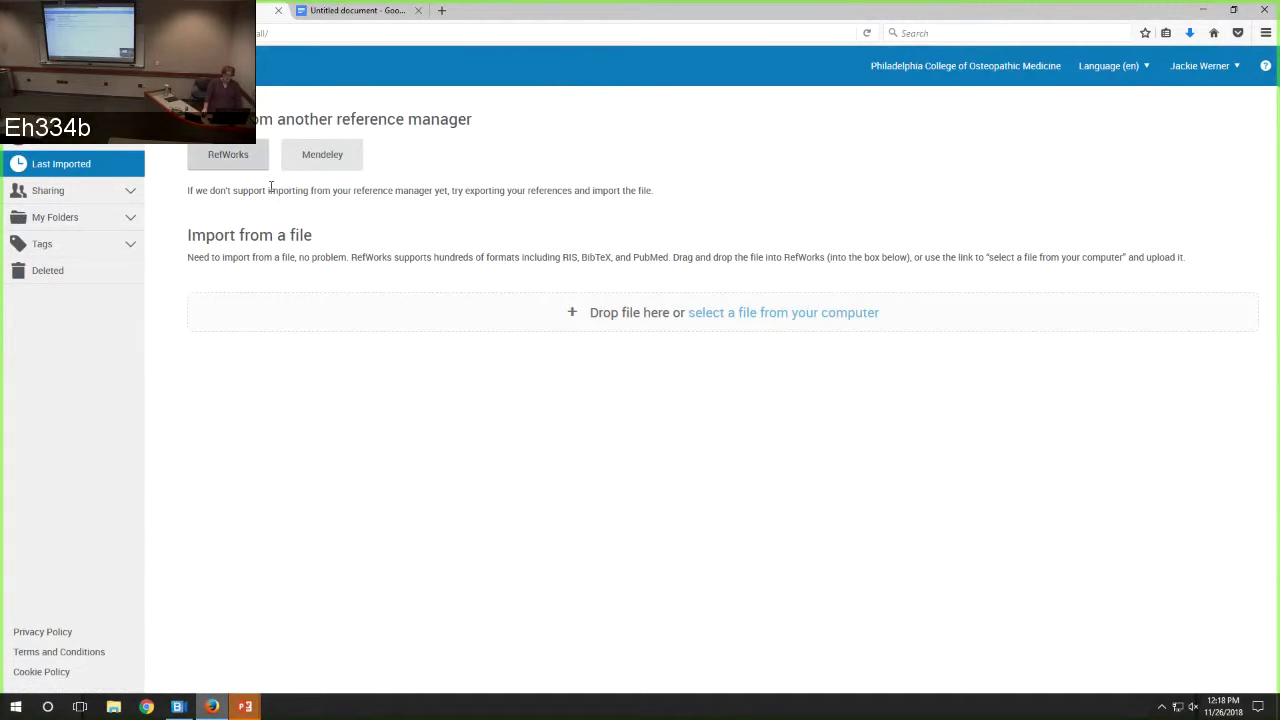
left_click(336, 168)
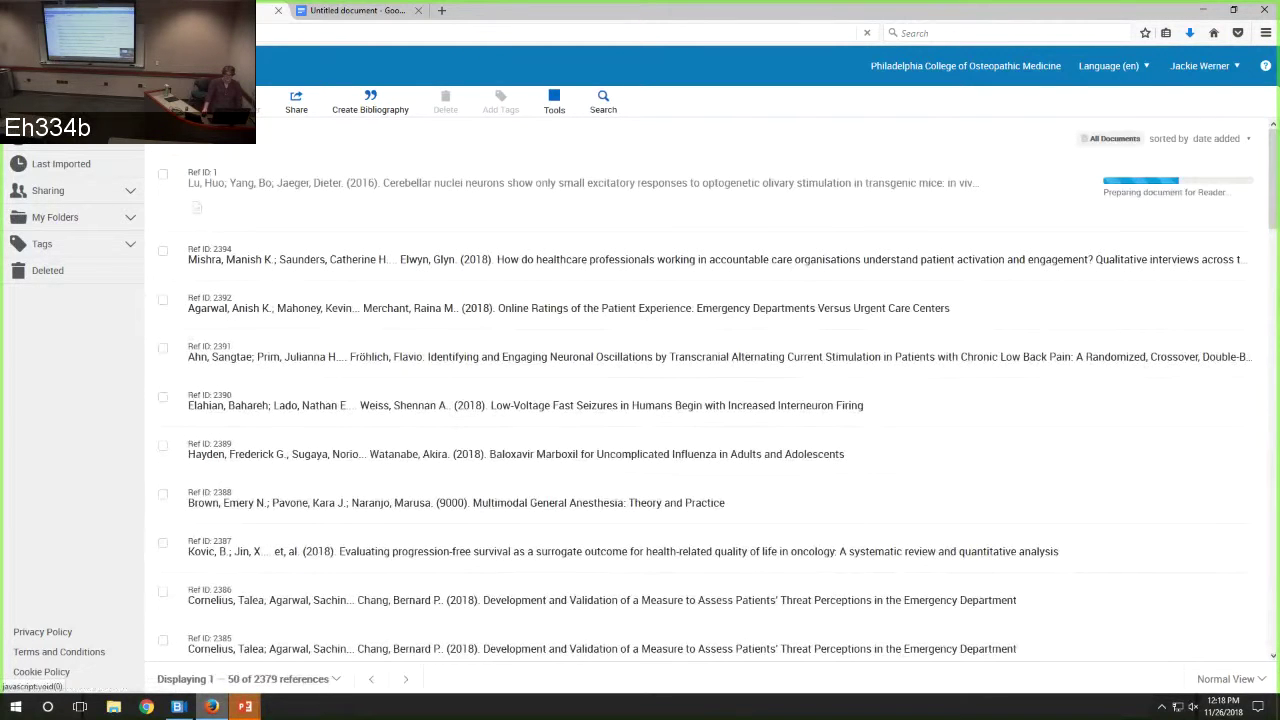
left_click(165, 100)
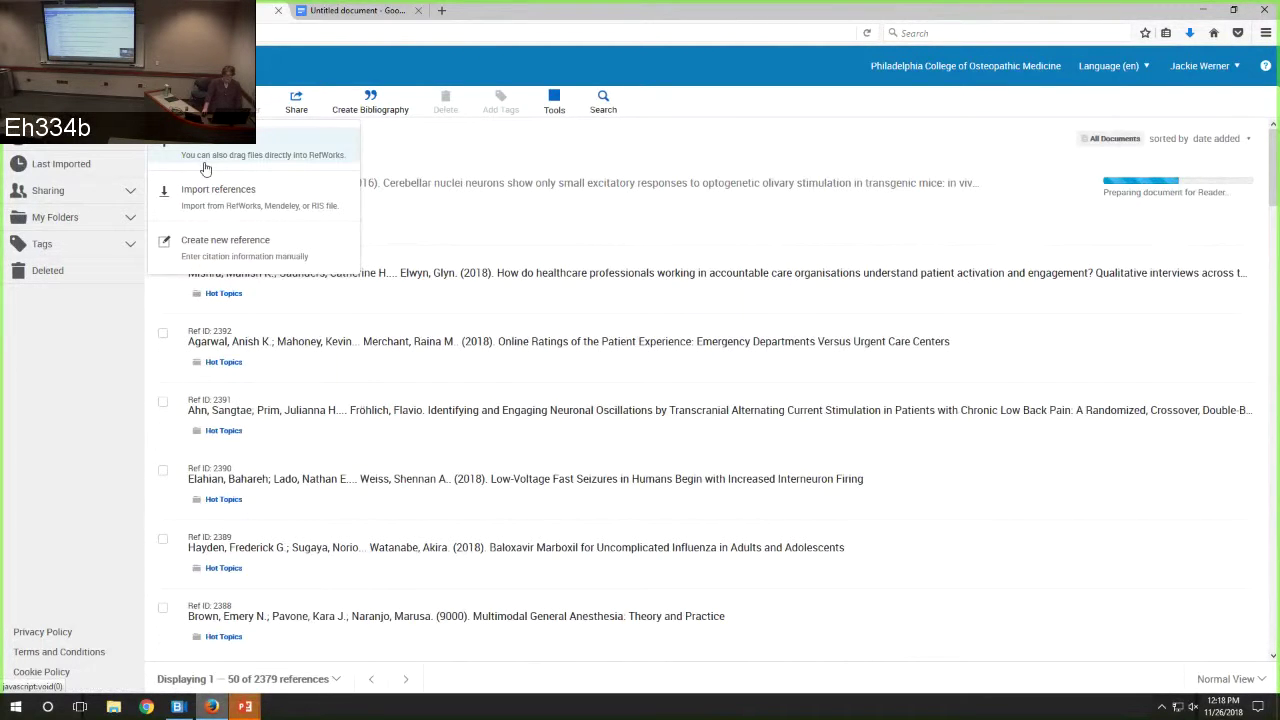
left_click(269, 256)
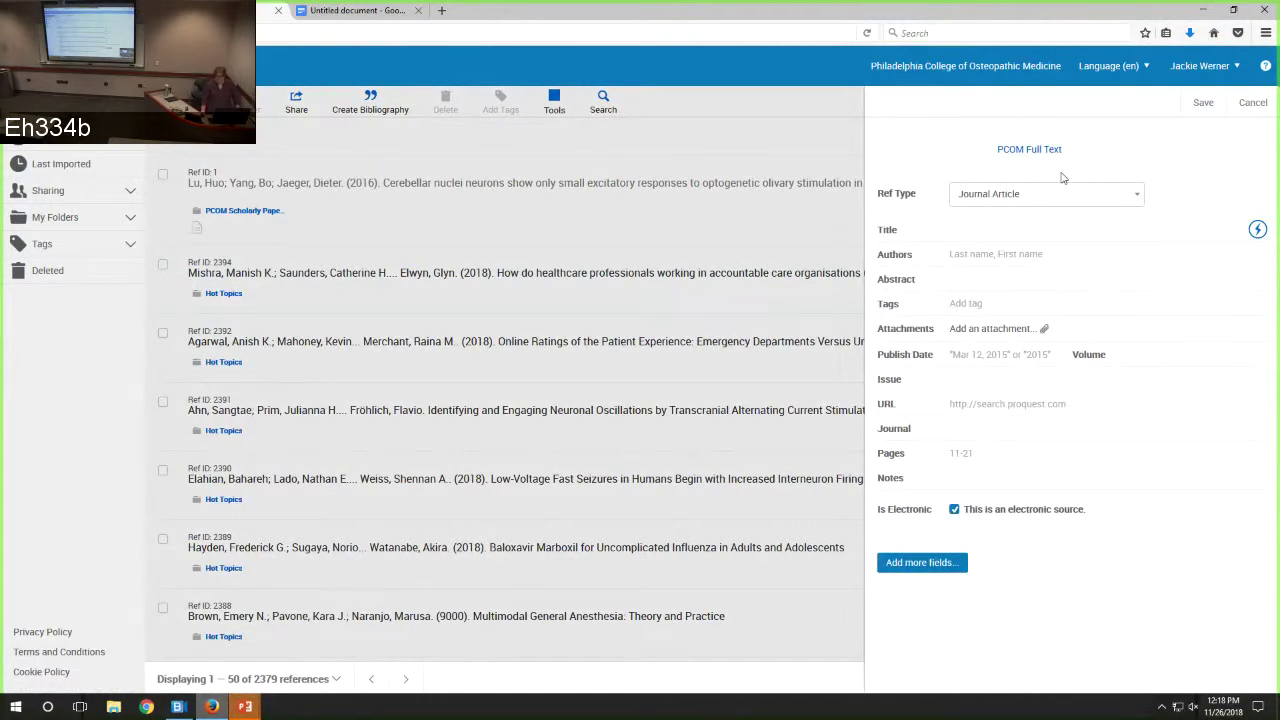
- Enter the title 'My paper', an author name and the journal 'My Journal', then save
left_click(1055, 230)
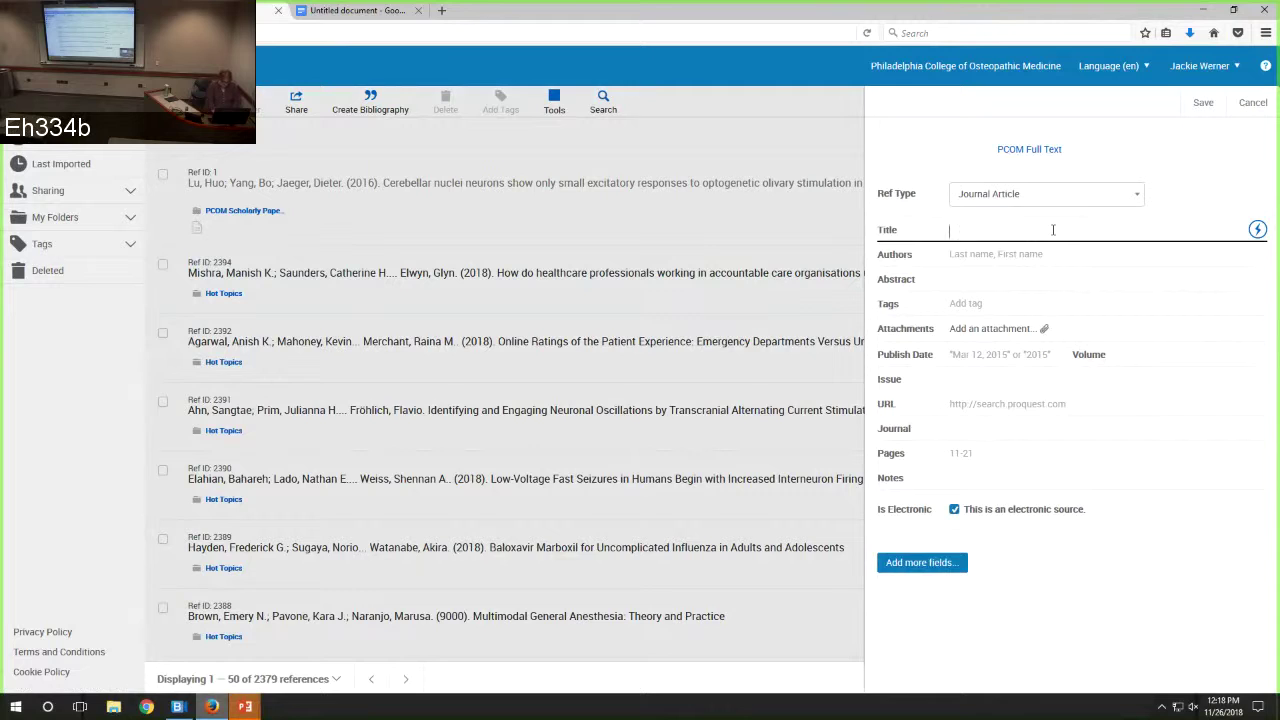
type("My paper")
left_click(1058, 256)
type("W")
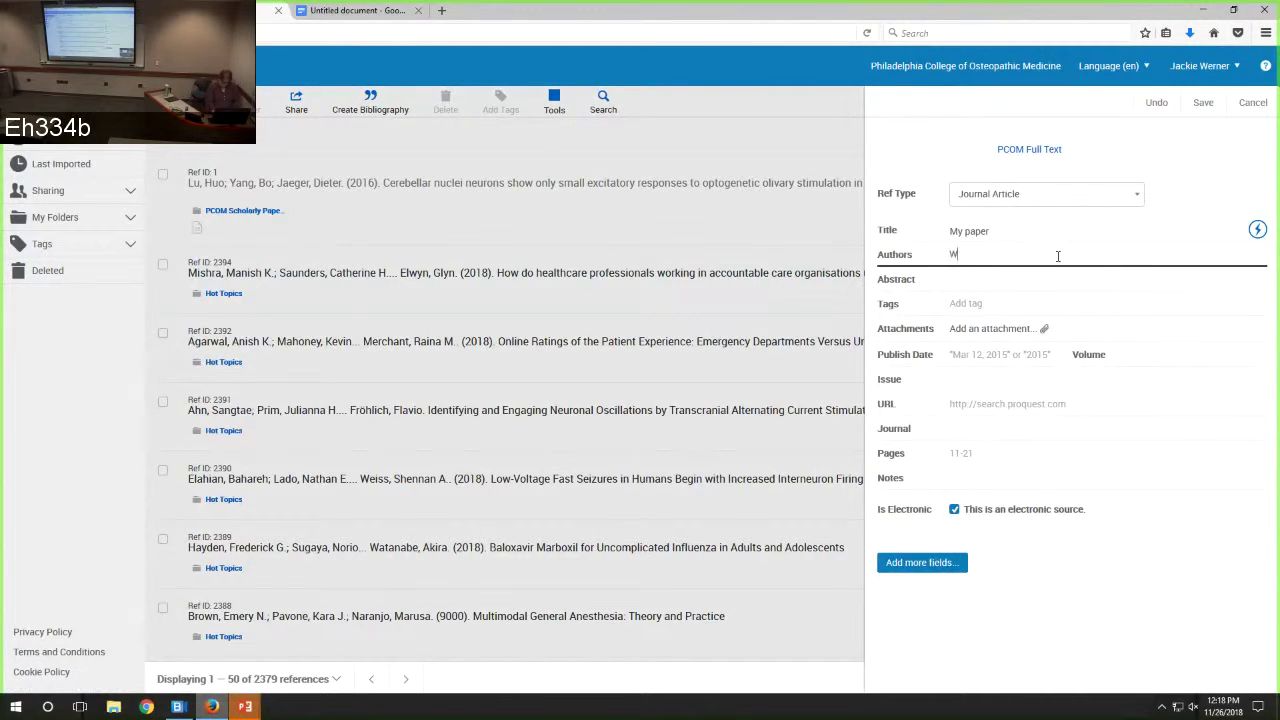
type("erner, Jaclyn")
left_click(966, 433)
type("My Jo")
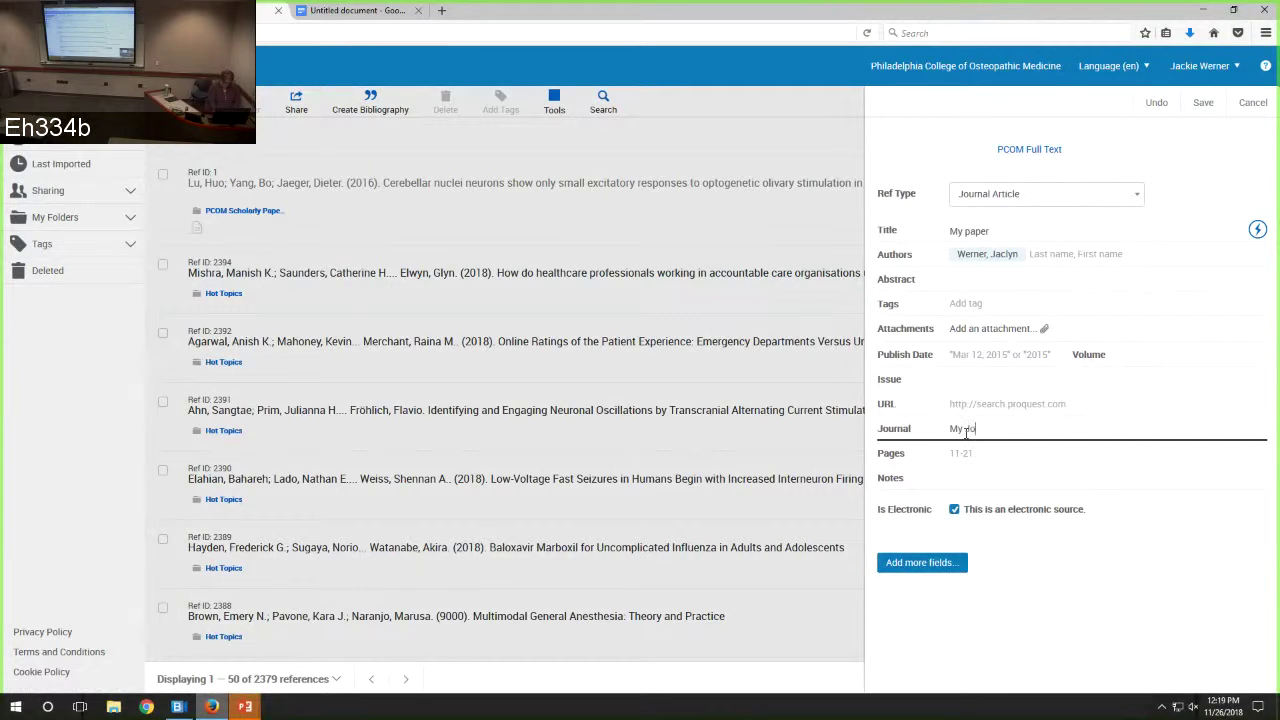
type("urnal")
left_click(1203, 103)
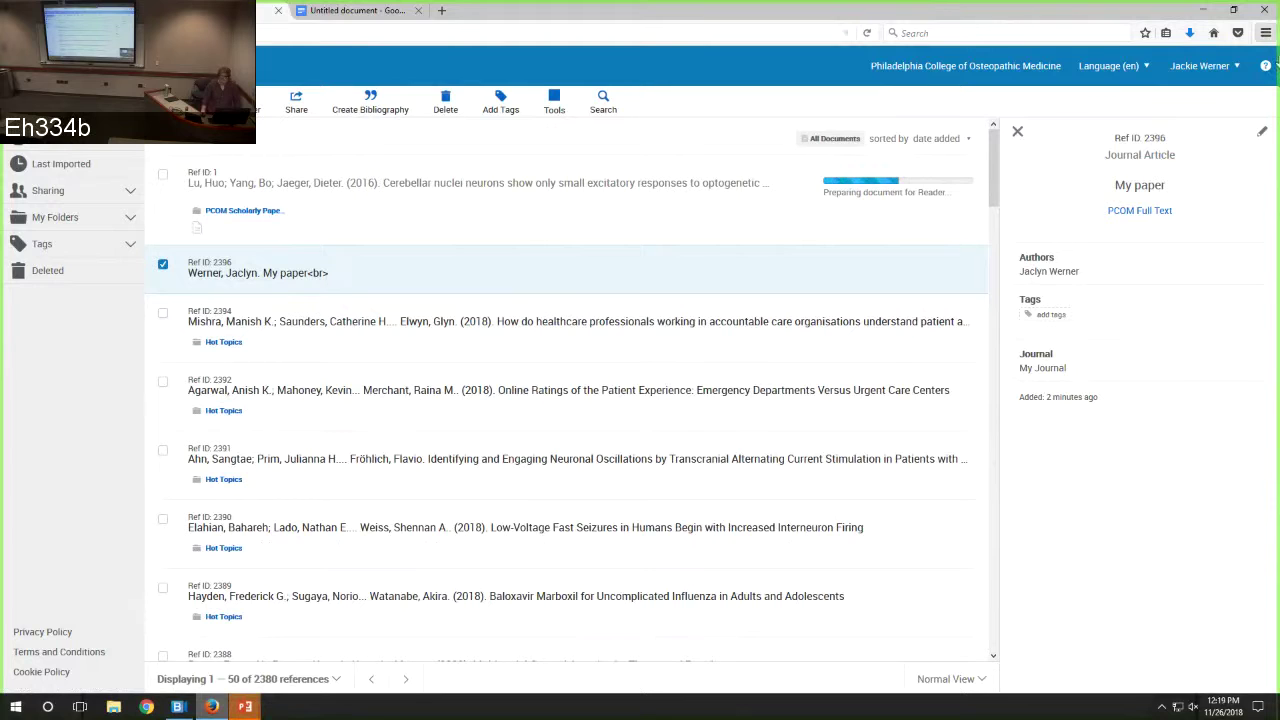
- Reopen My paper's edit form and cancel, then select references 2394, 2392, 2391, 2390 for a folder
left_click(1260, 136)
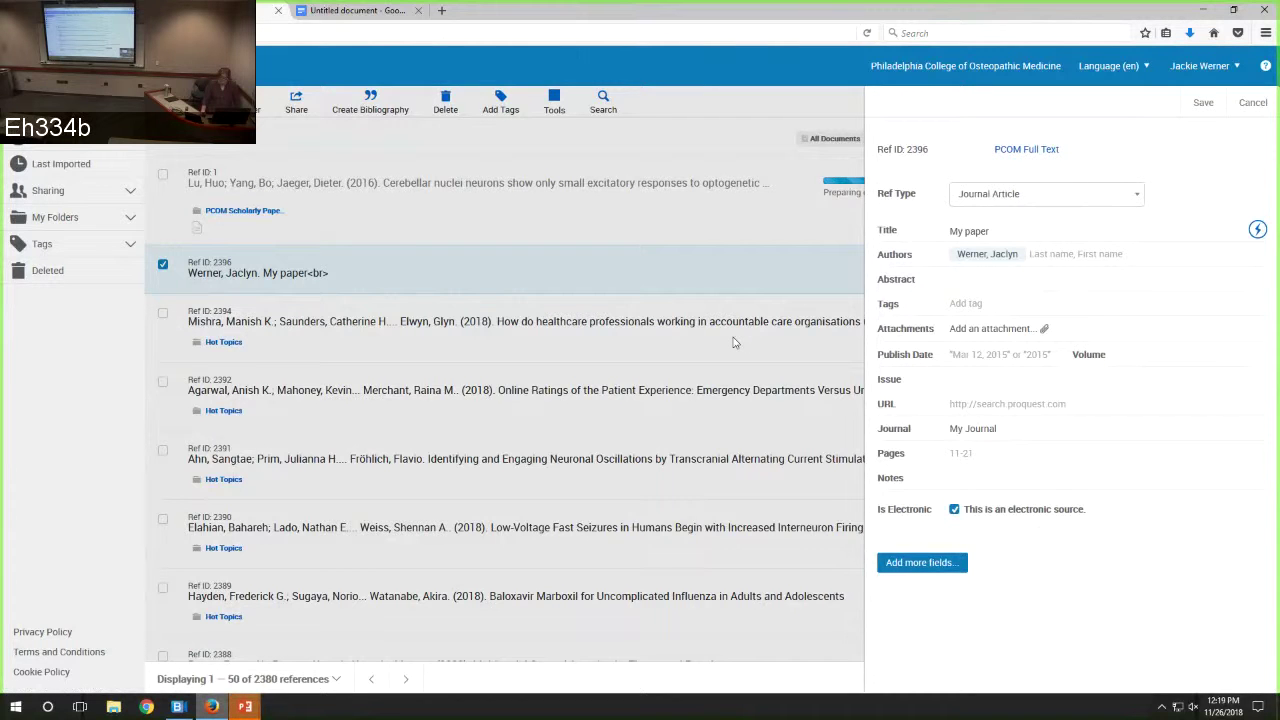
left_click(1273, 106)
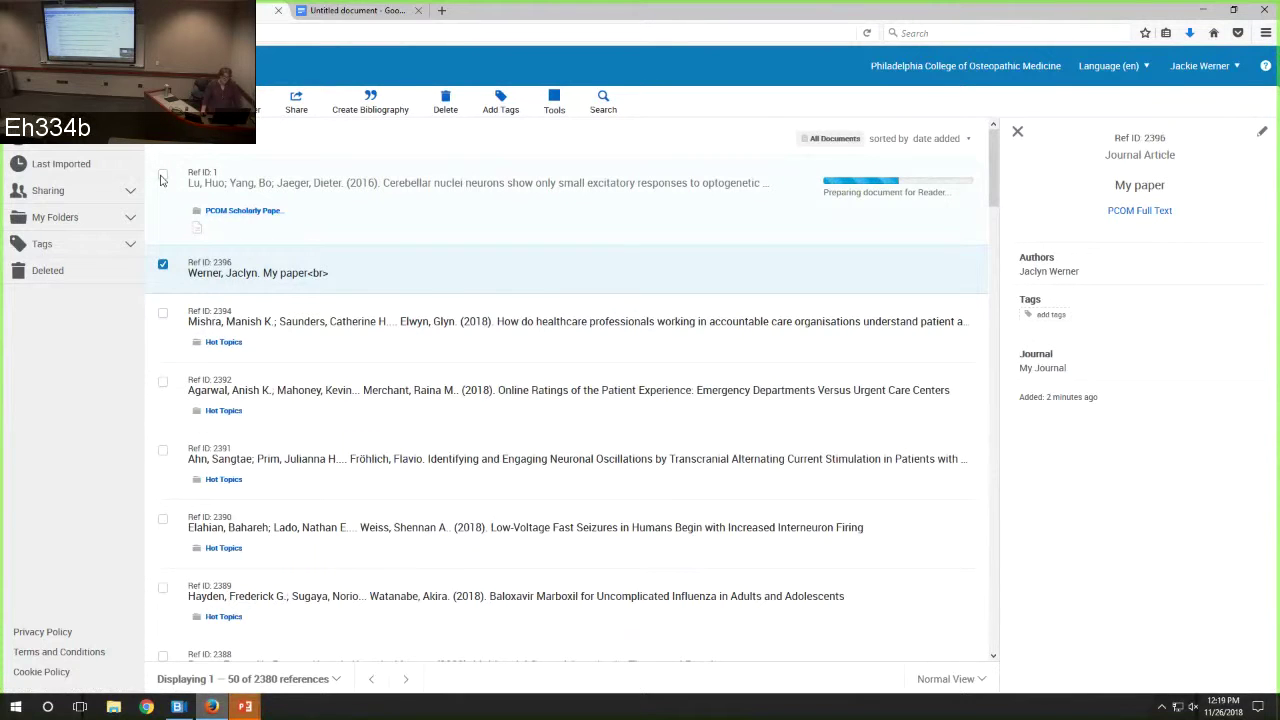
left_click(163, 316)
left_click(163, 384)
left_click(163, 452)
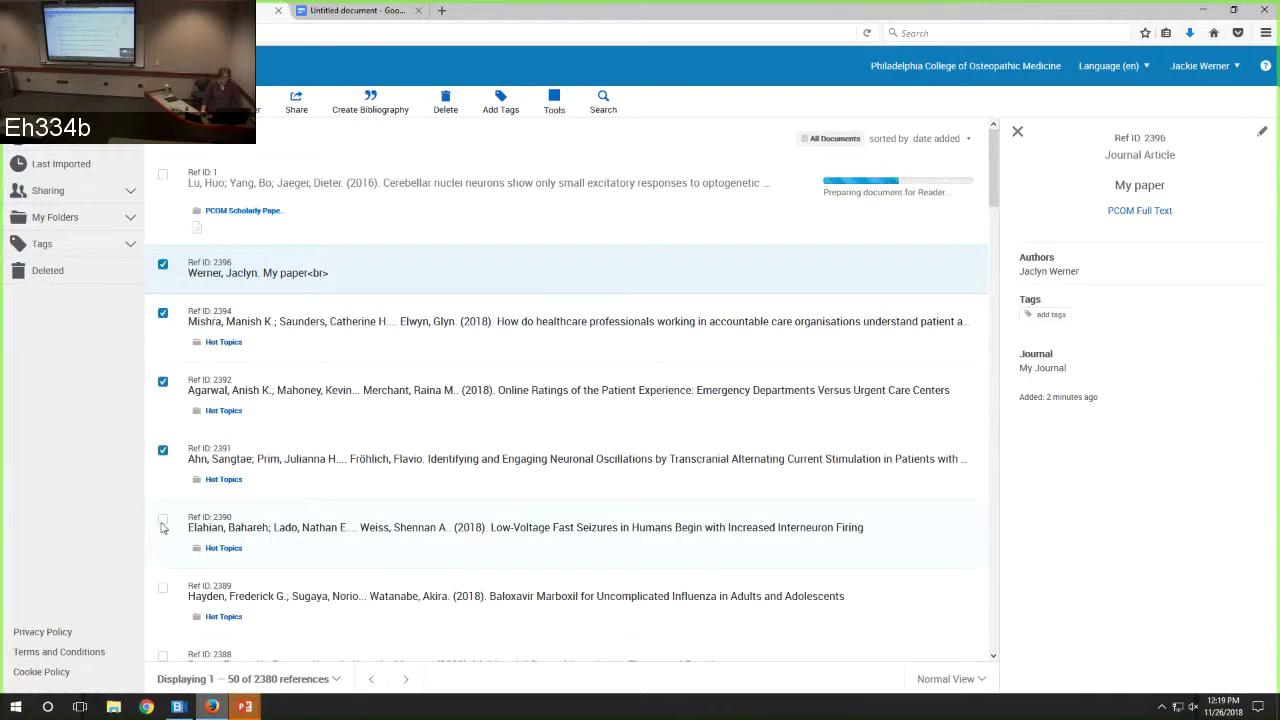
left_click(163, 521)
left_click(256, 100)
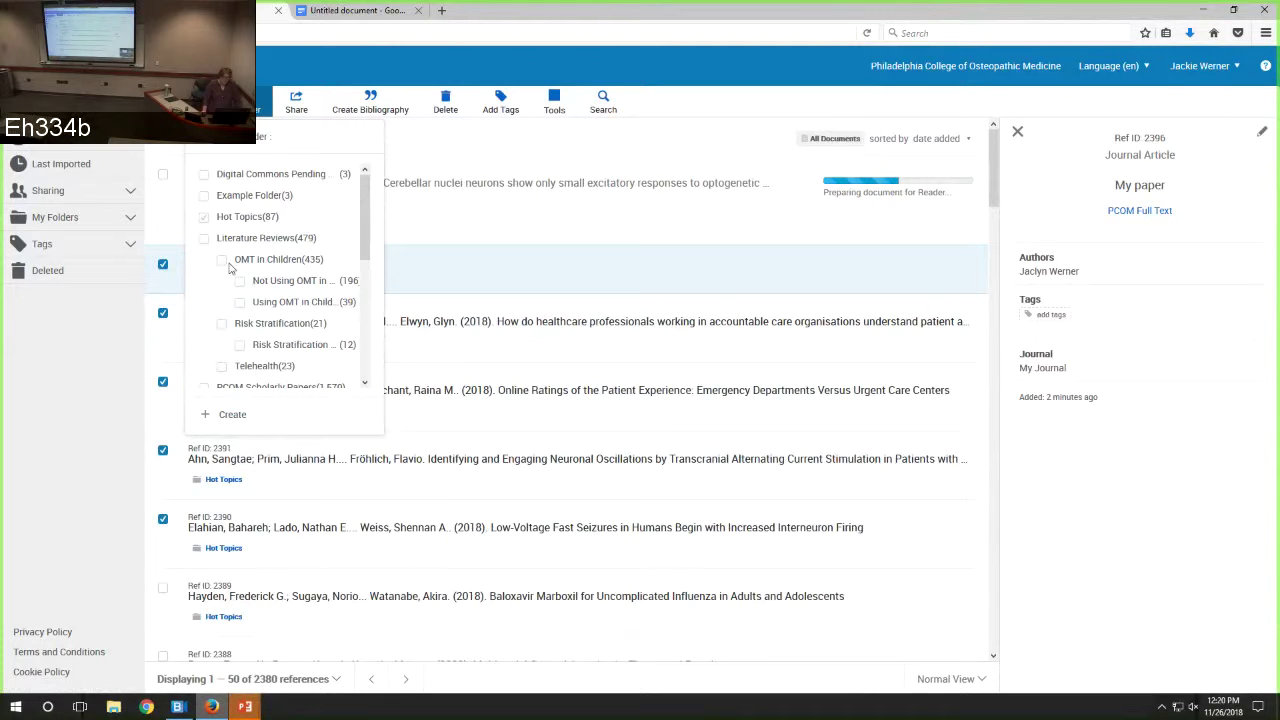
- Close the folder list, deselect My paper, and bring up the Create Bibliography menu
scroll(303, 258, "down", 2)
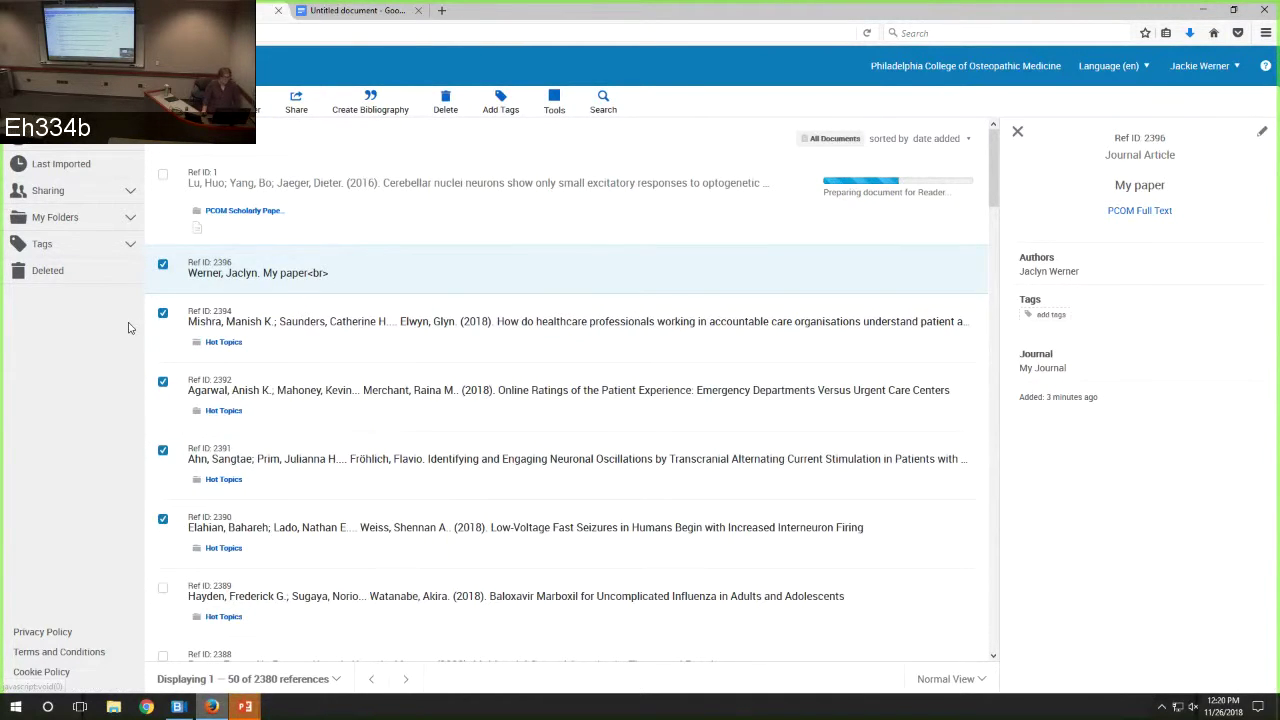
left_click(161, 266)
left_click(395, 116)
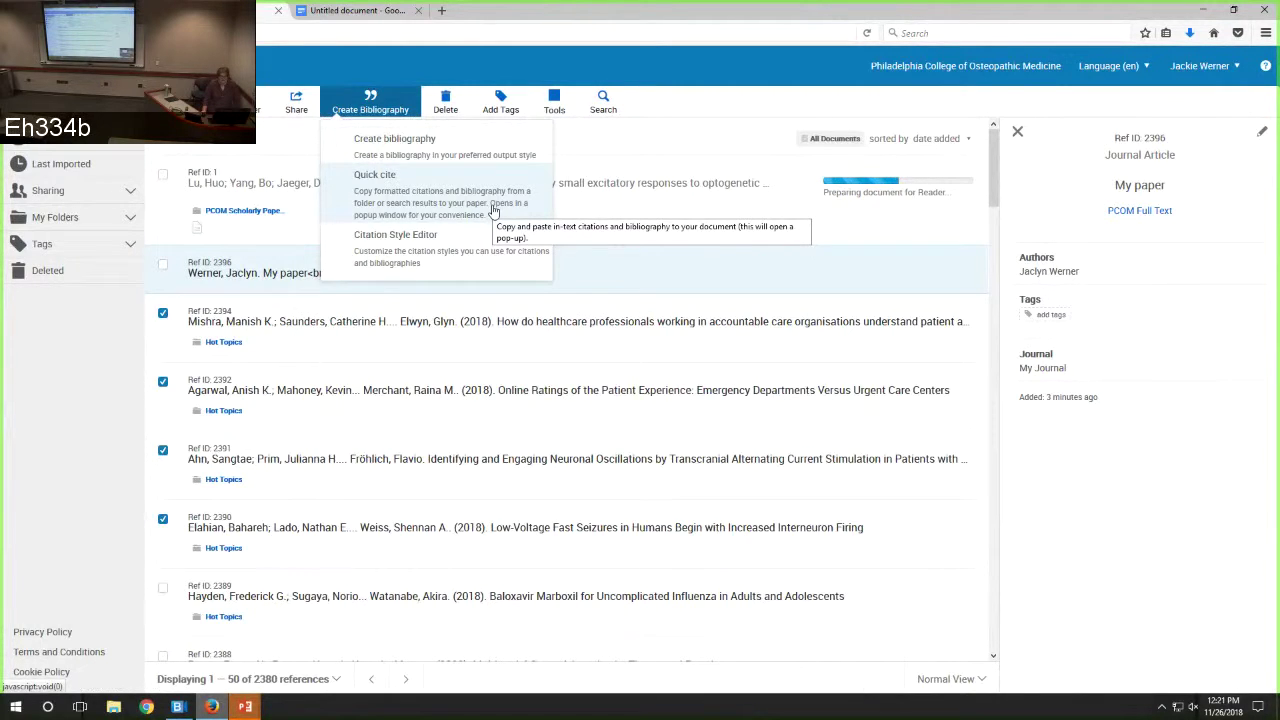
- Deselect references 2391 and 2390 and create a bibliography from references 2394 and 2392
left_click(478, 158)
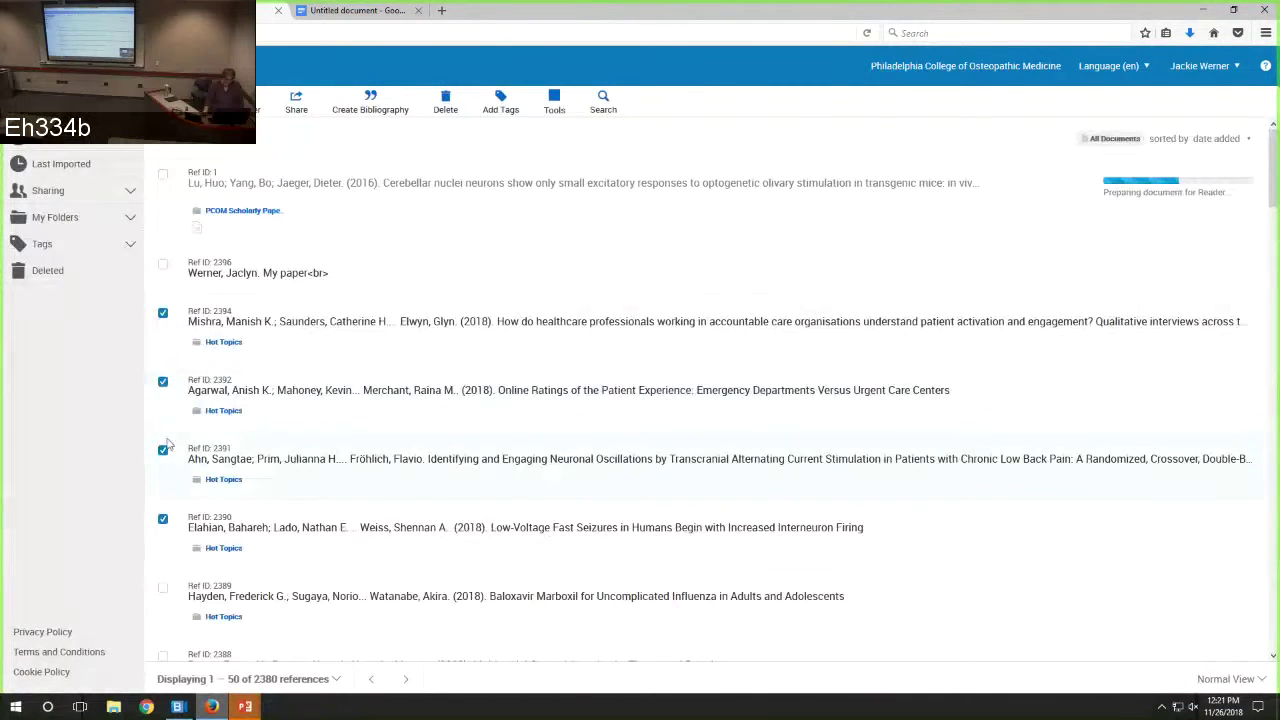
left_click(163, 450)
left_click(163, 519)
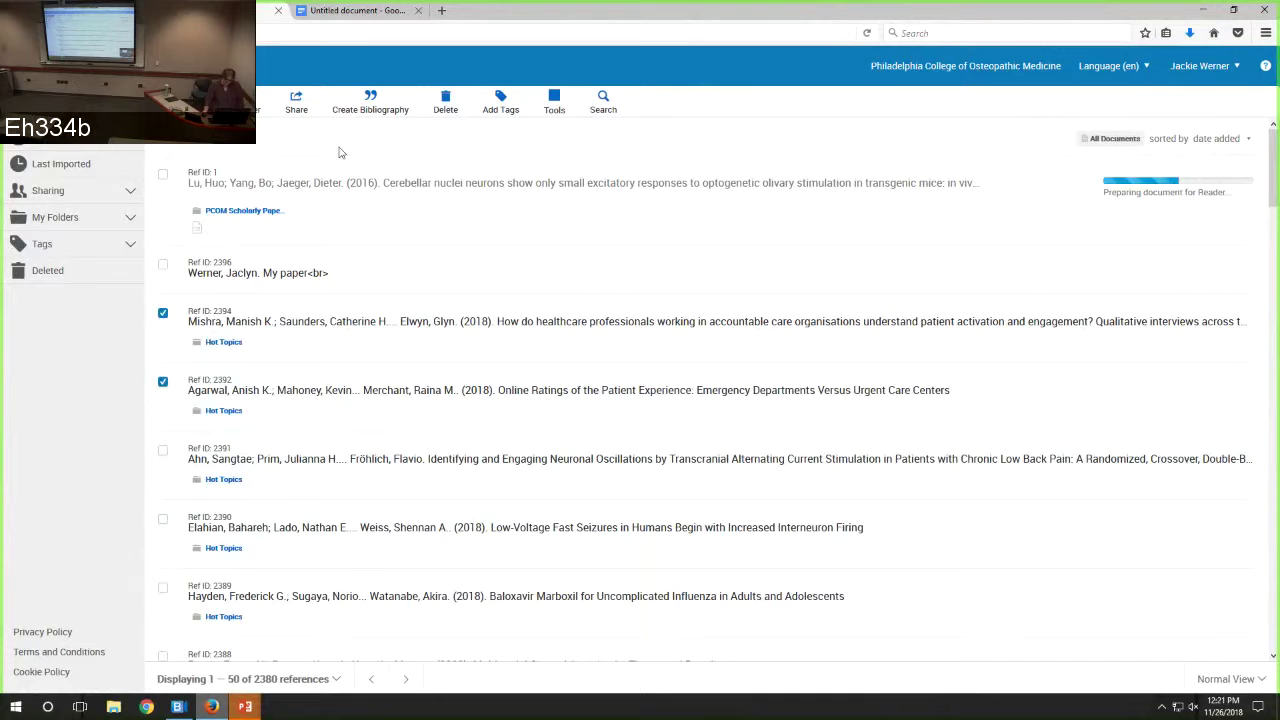
left_click(403, 104)
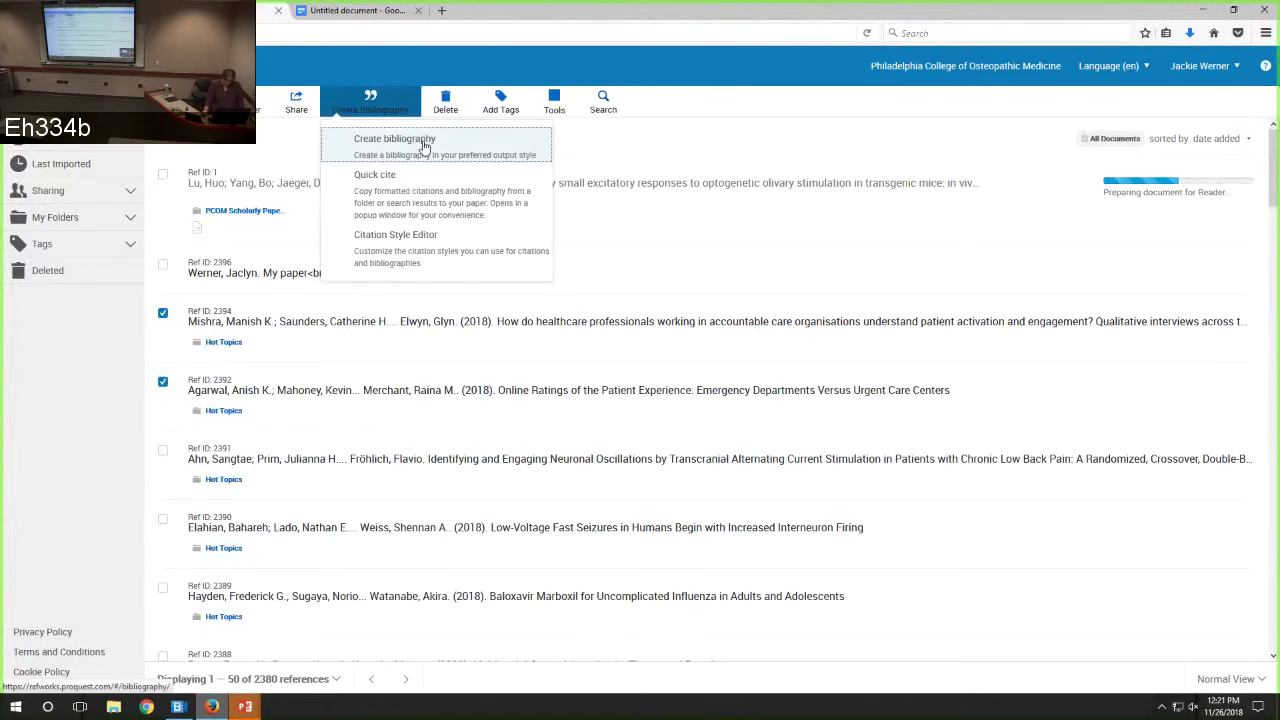
left_click(424, 147)
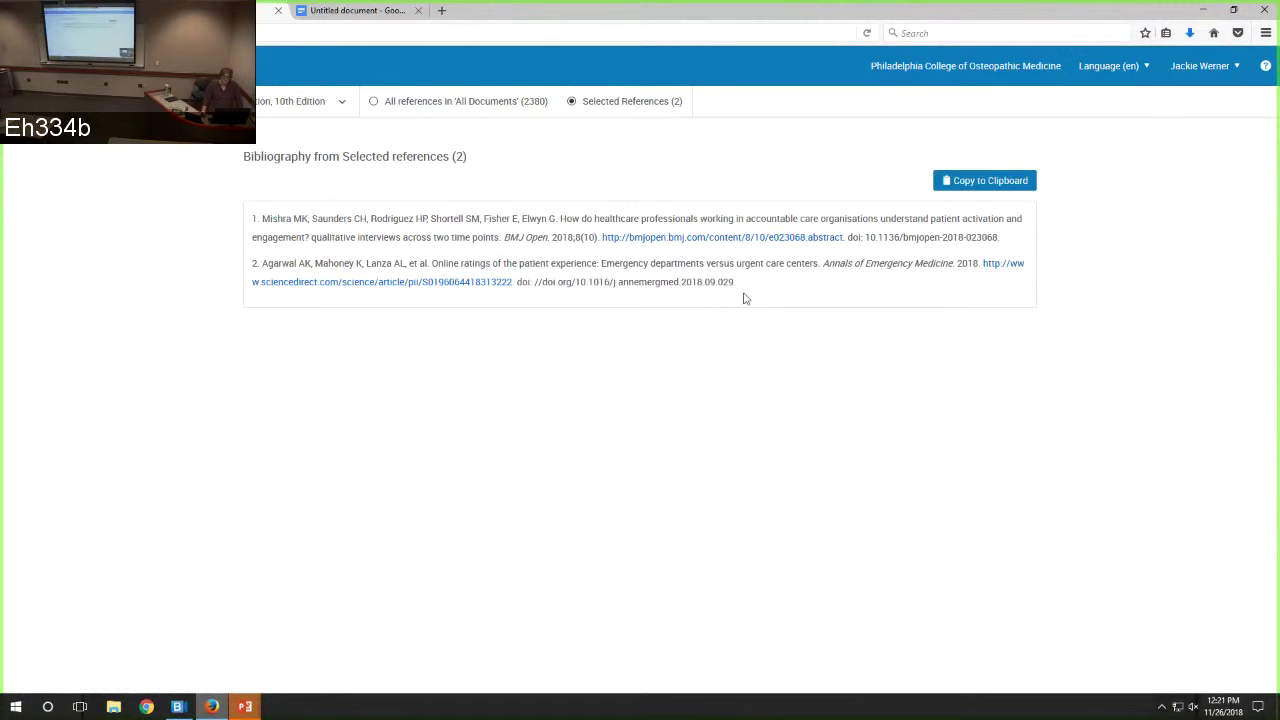
- Switch the bibliography's citation style to APA 6th
left_click(339, 104)
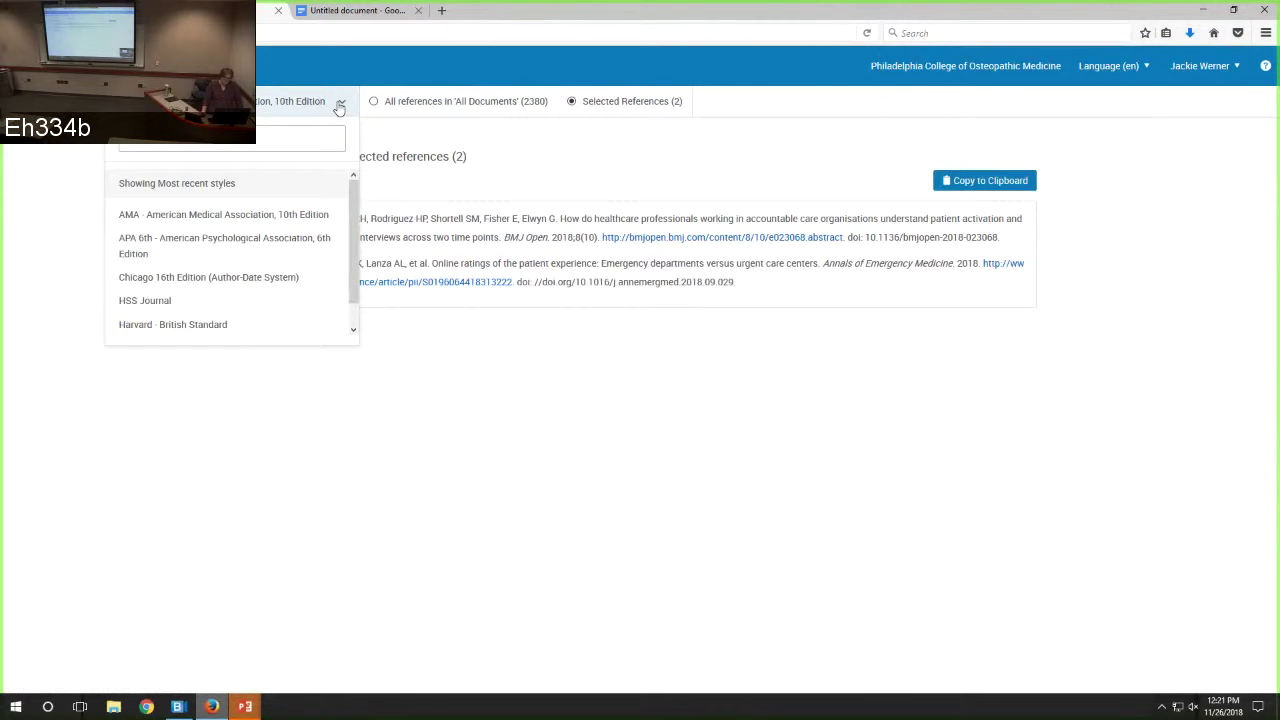
scroll(200, 320, "down", 1)
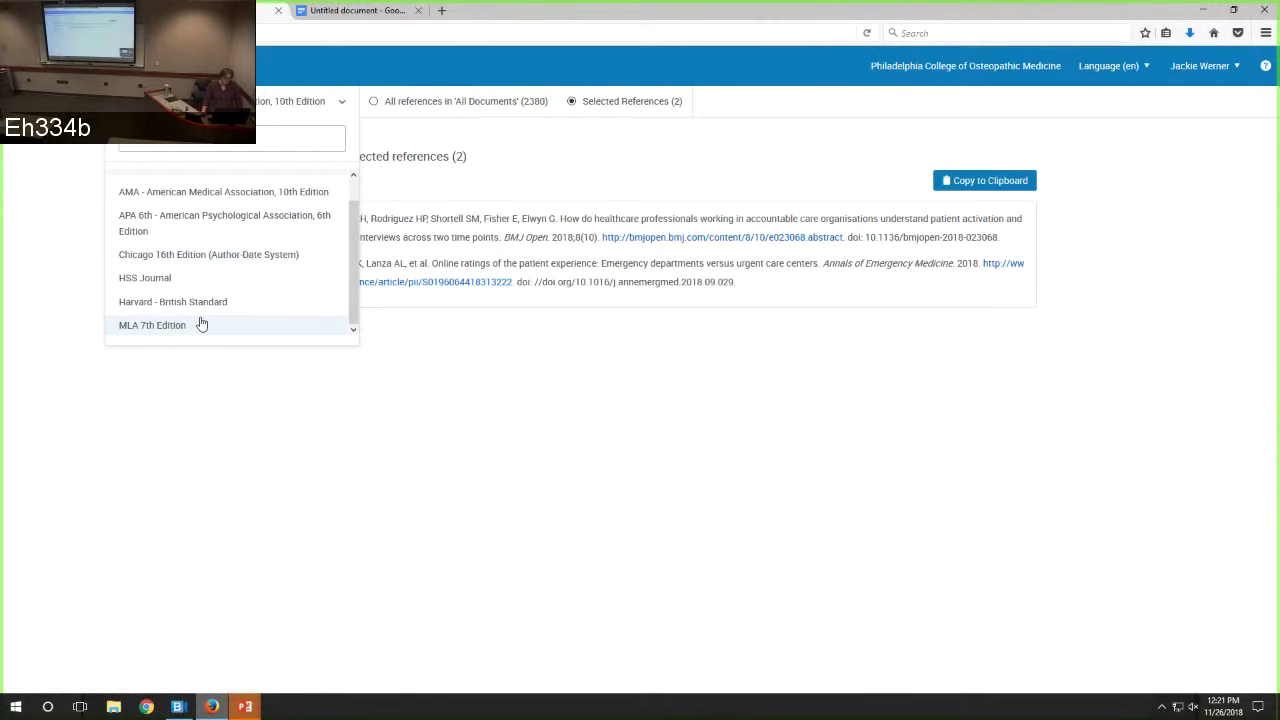
scroll(205, 316, "up", 1)
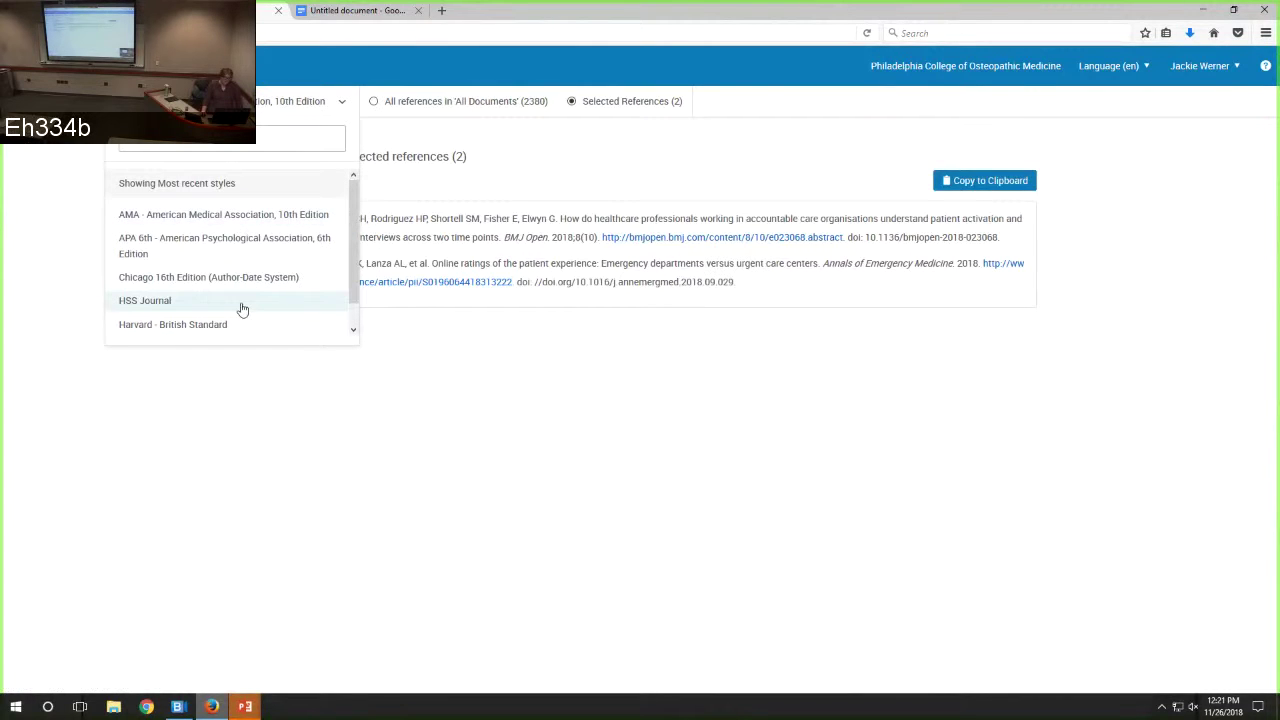
left_click(240, 256)
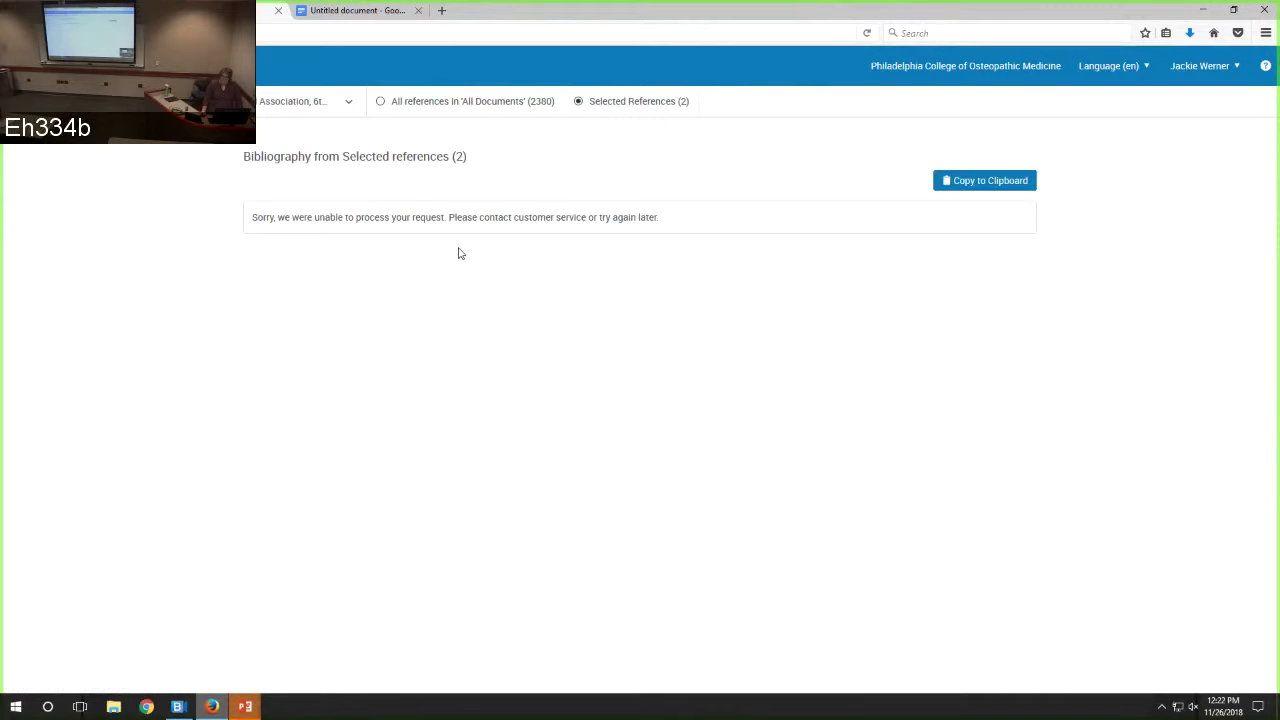
left_click(350, 104)
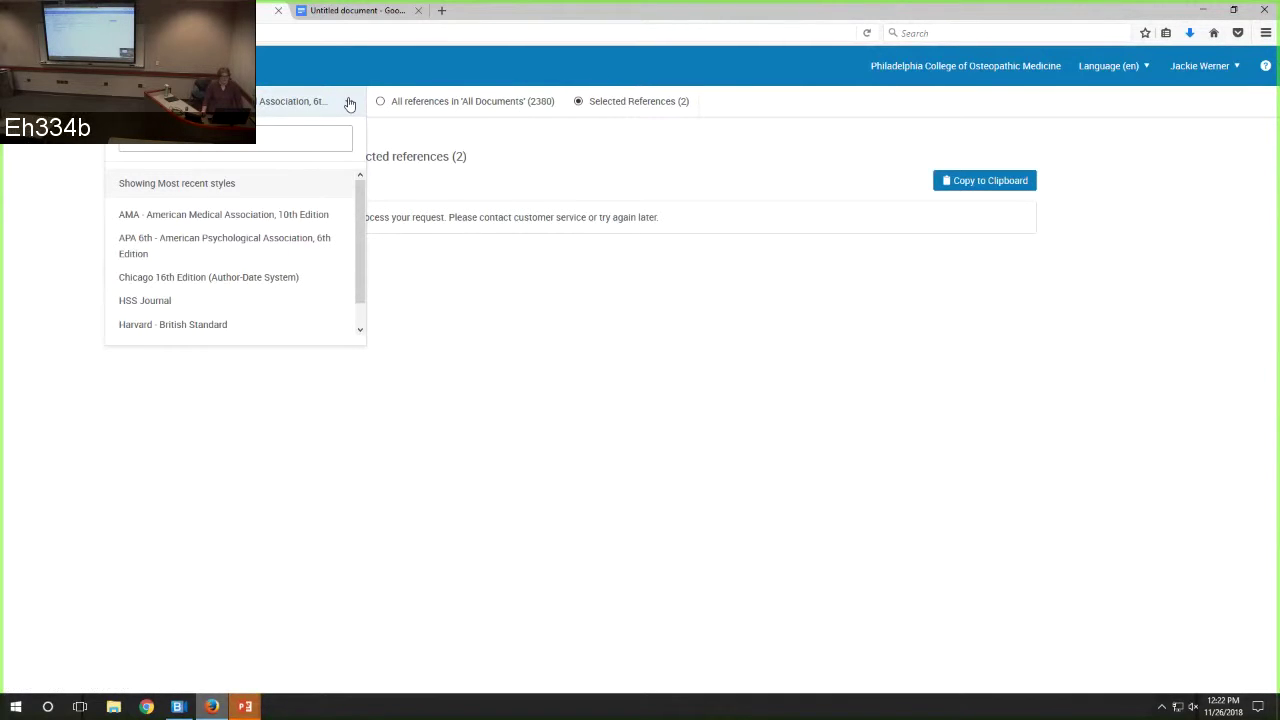
left_click(615, 219)
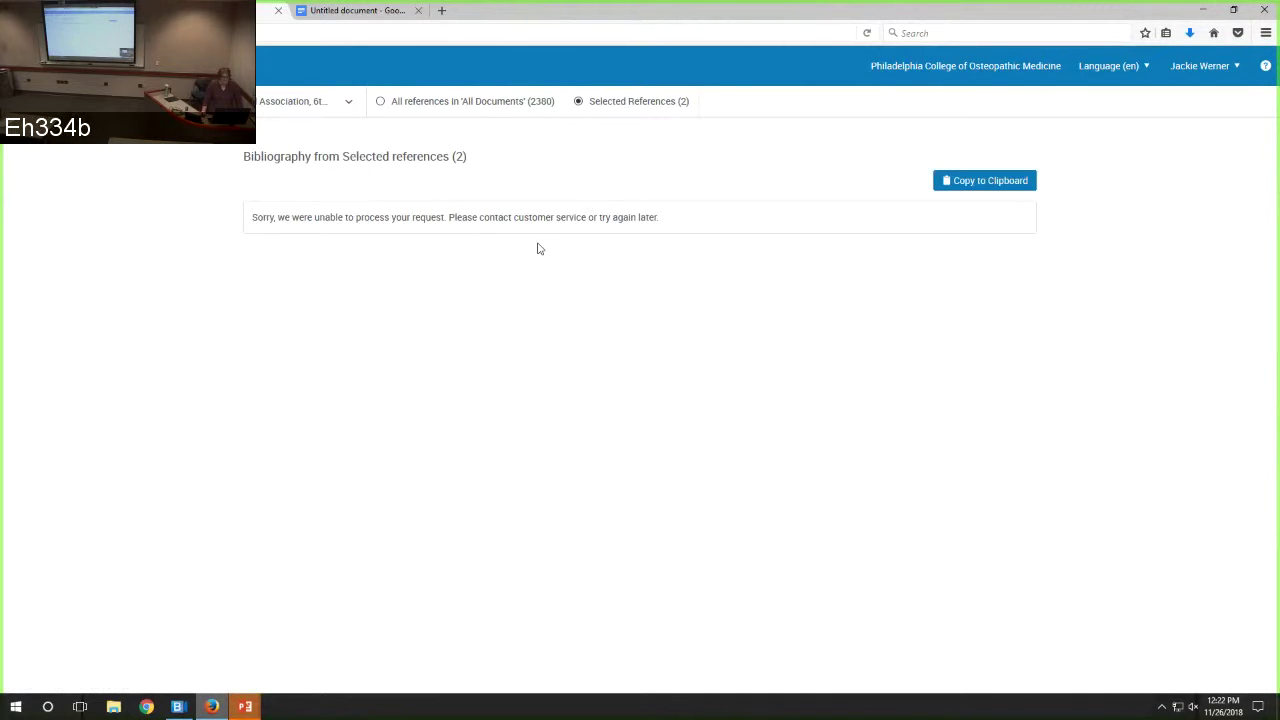
- Search styles for 'osteopathy' and format the bibliography in Chiropractic & Osteopathy style
left_click(295, 103)
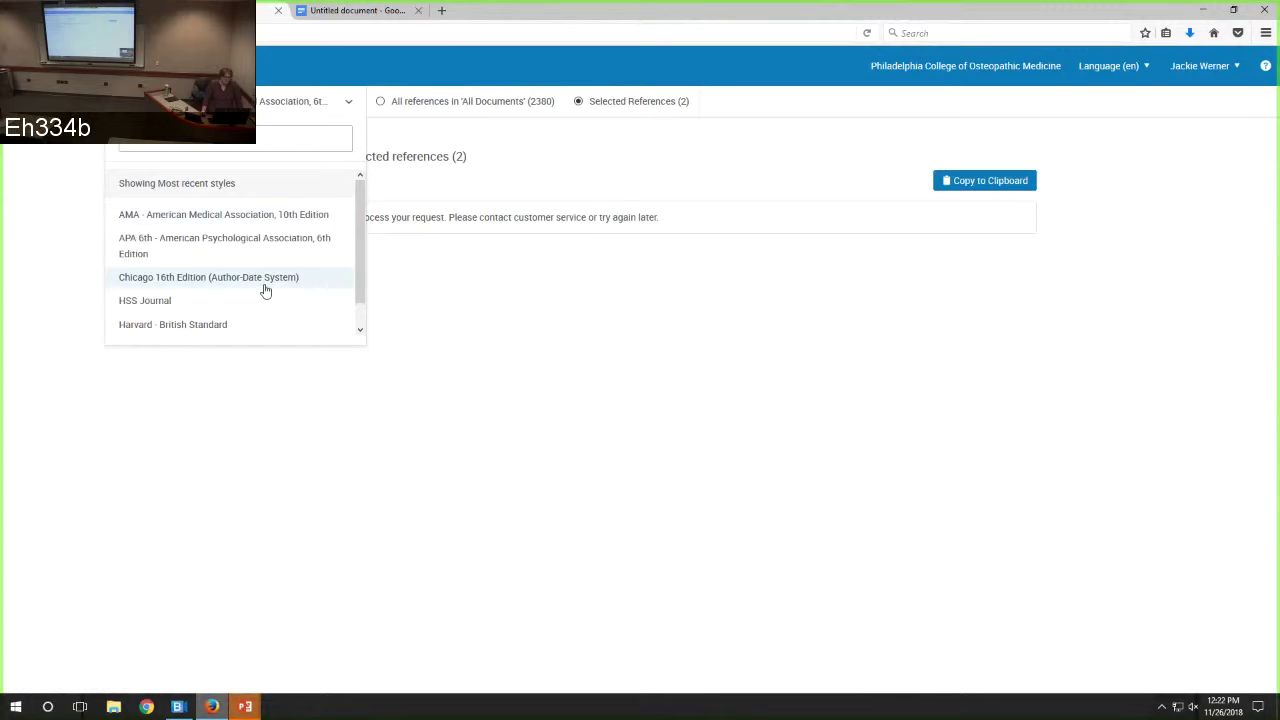
scroll(265, 290, "down", 1)
scroll(265, 290, "up", 1)
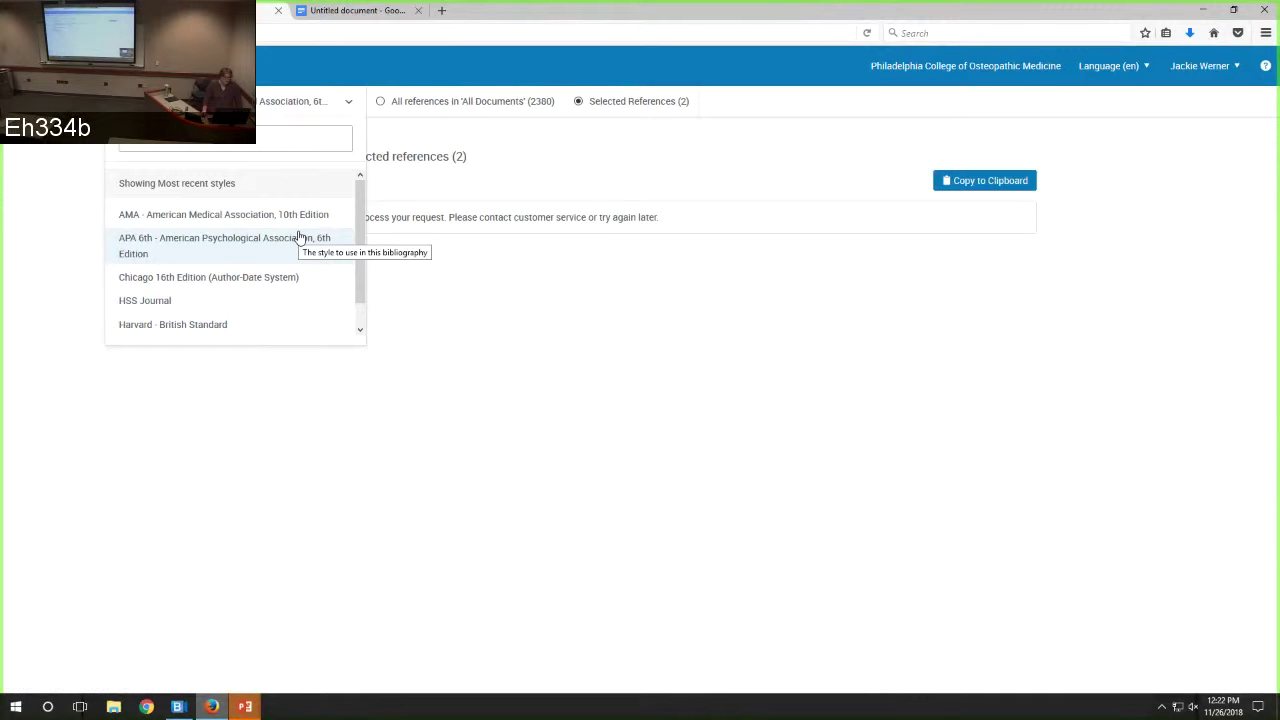
left_click(257, 134)
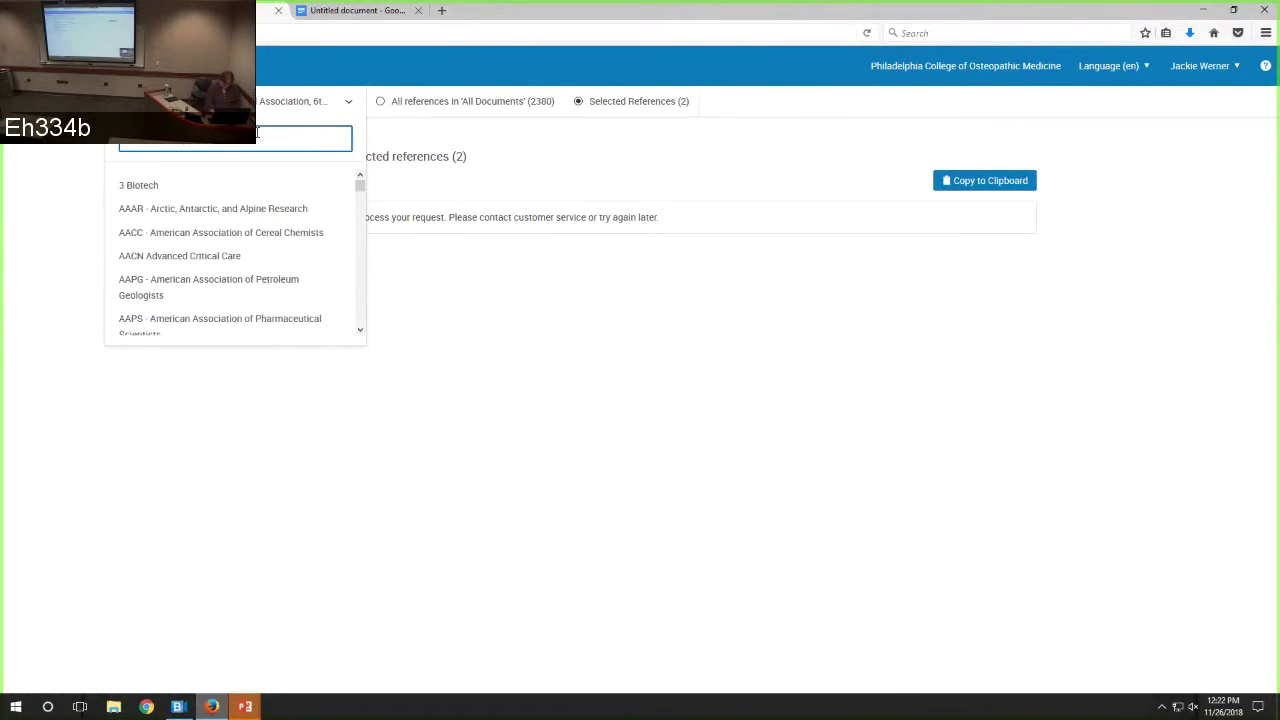
type("osteopathy")
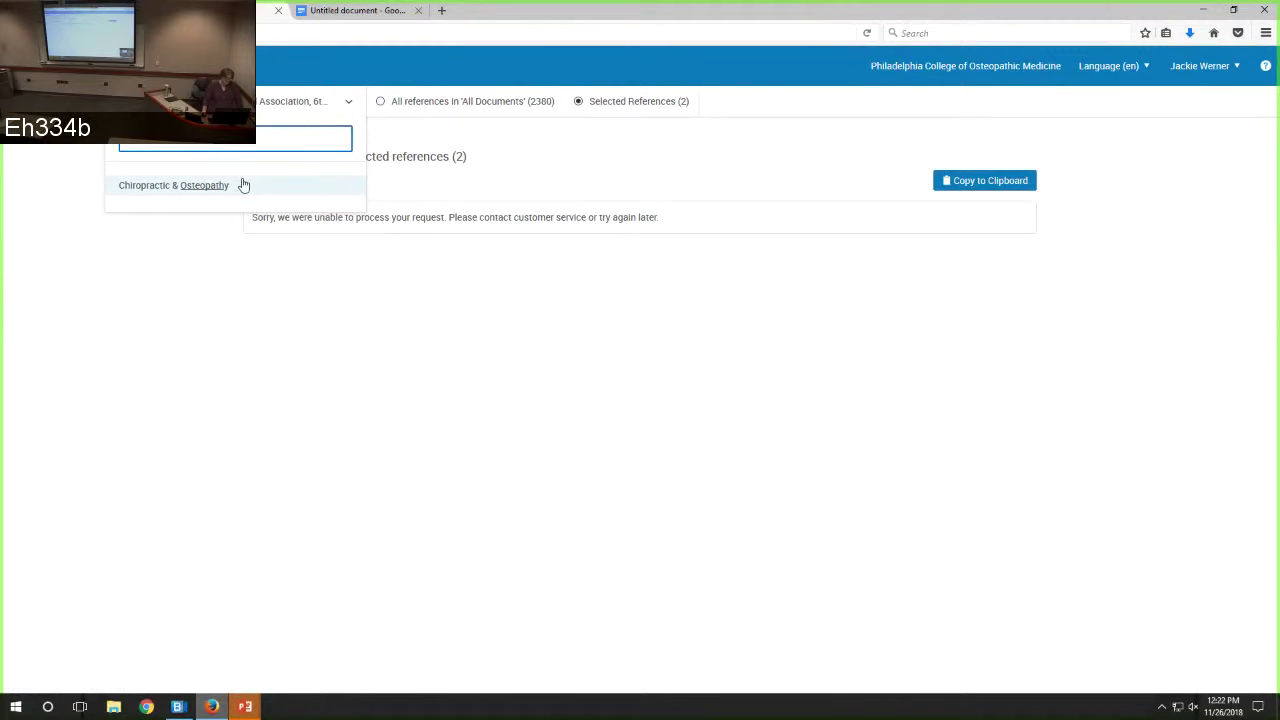
left_click(240, 187)
left_click(239, 196)
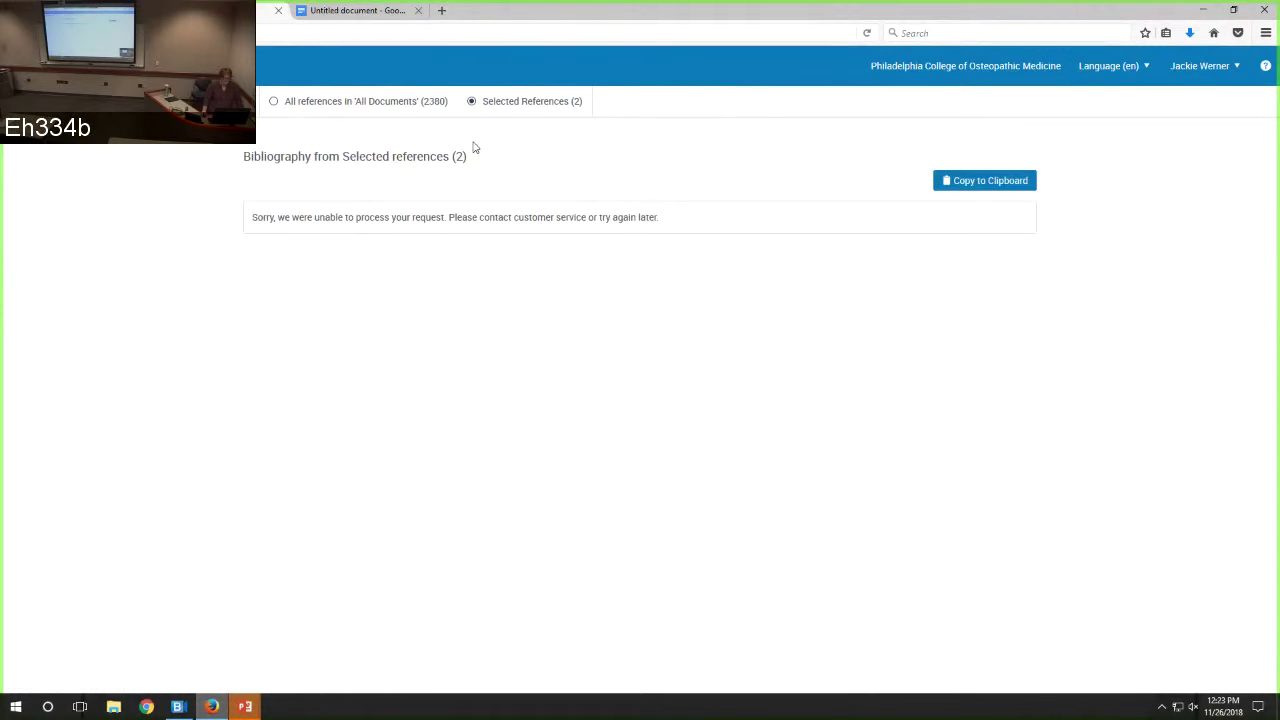
- Leave the bibliography for the 2380-reference library list and show the add-reference options
key("Escape")
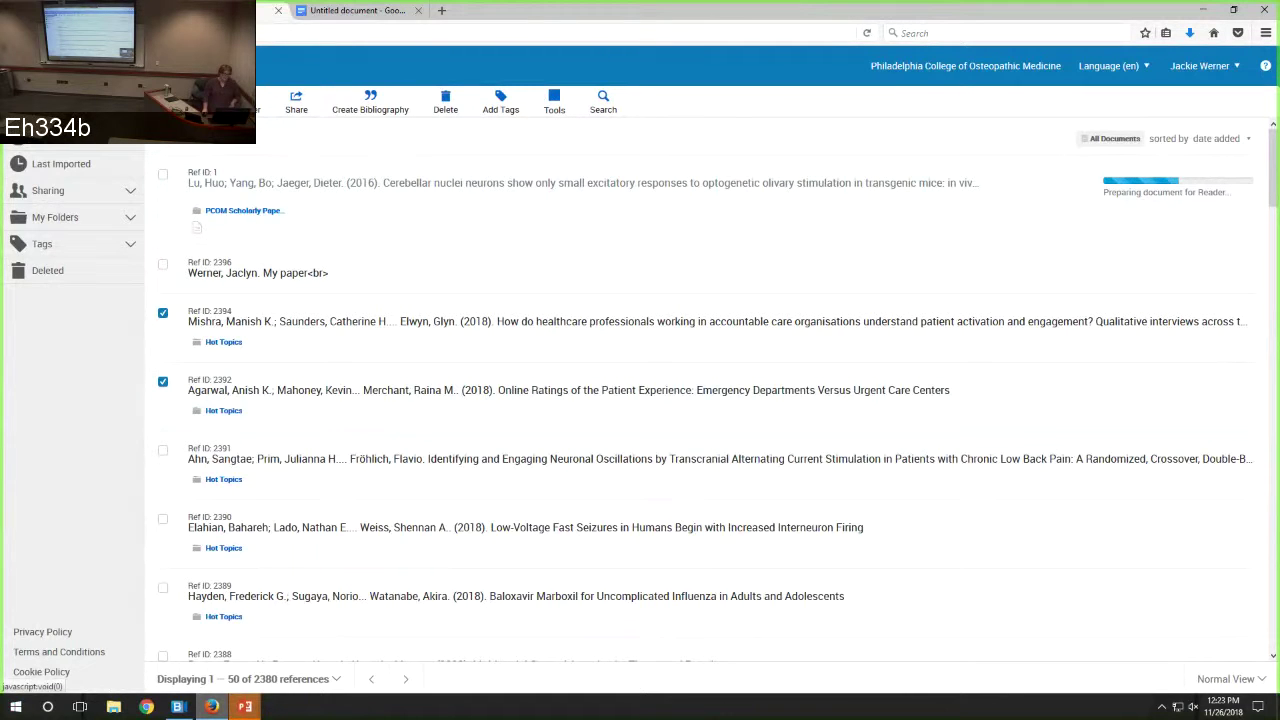
left_click(172, 100)
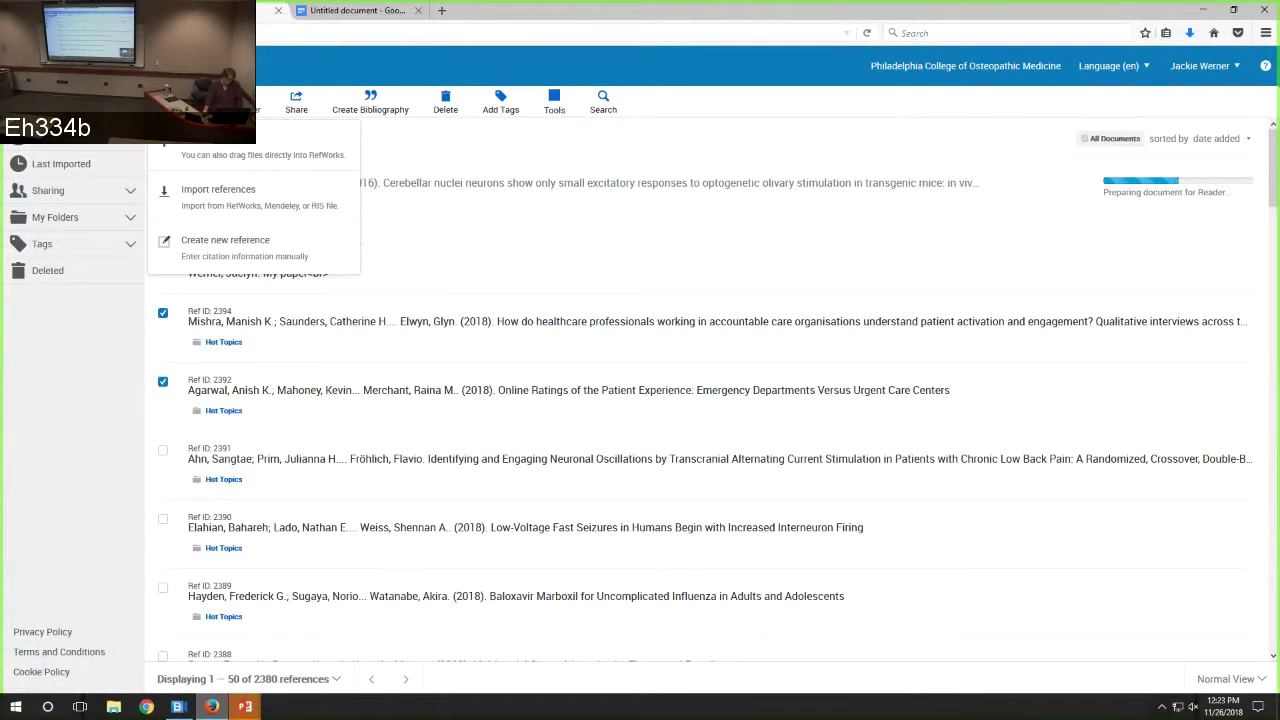
- Dismiss the add-reference menu and open the PCOM library home page in a new tab
left_click(1185, 156)
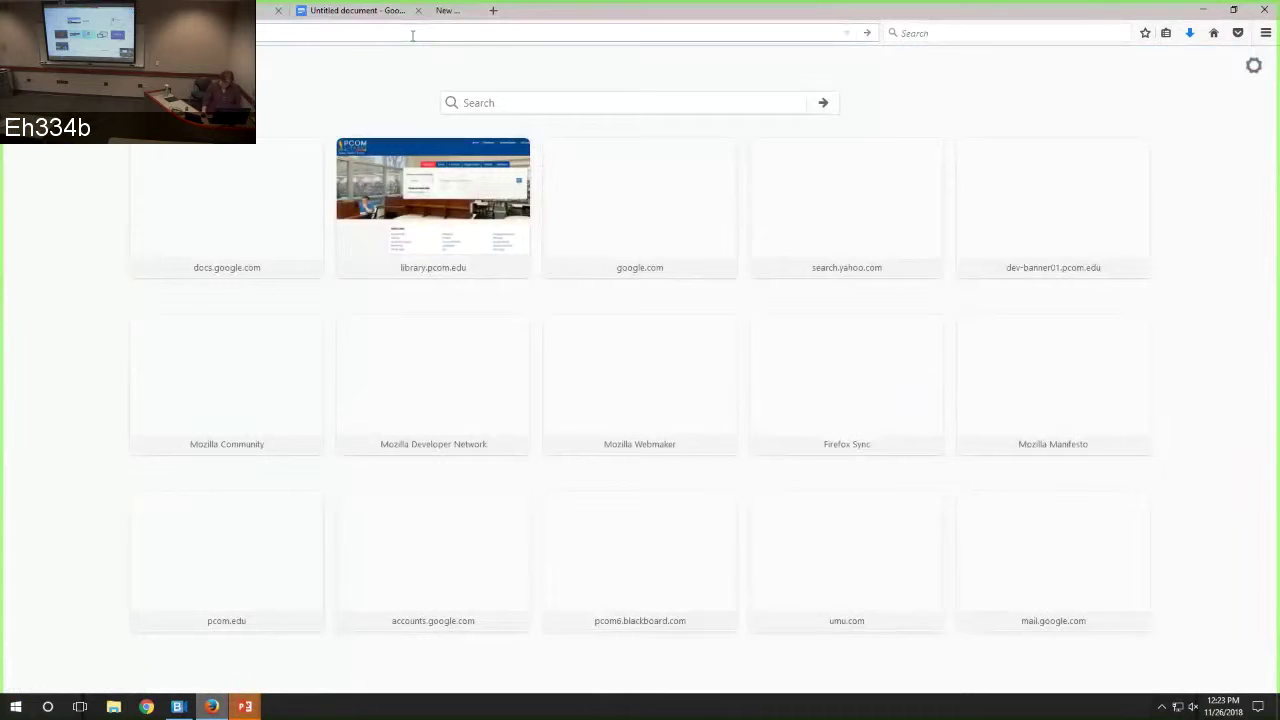
left_click(490, 191)
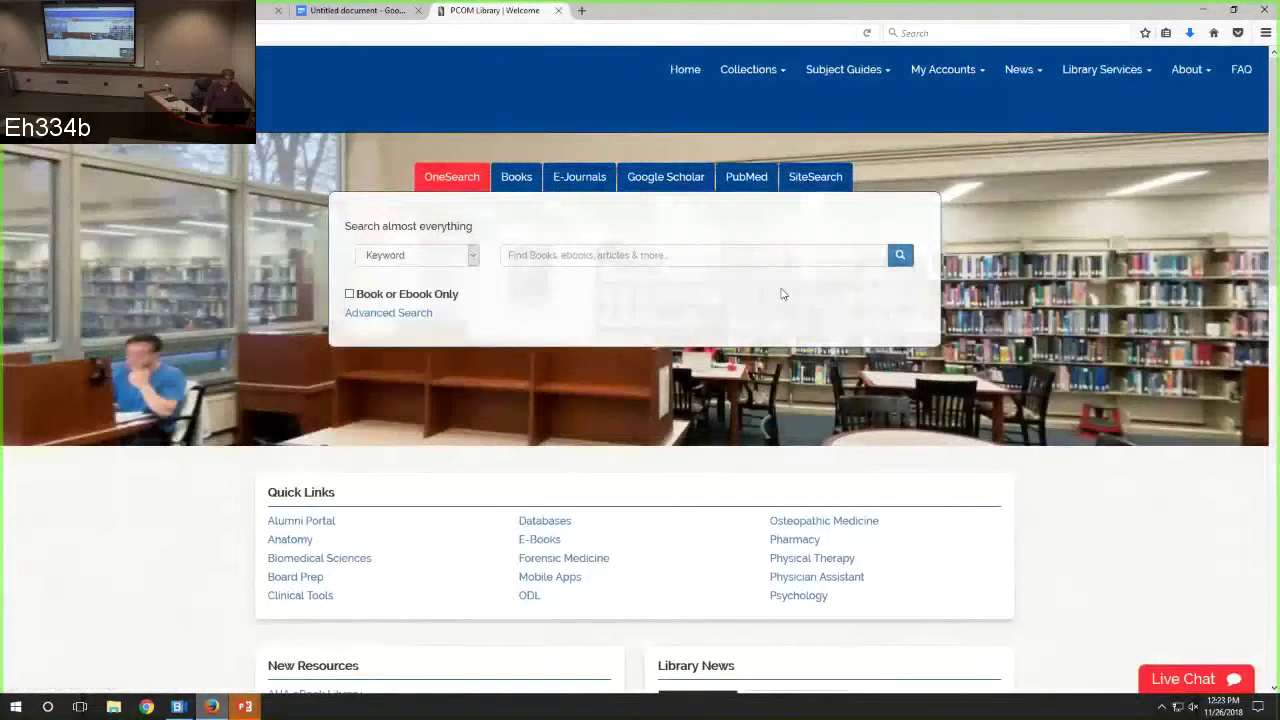
- Run a PubMed keyword search for 'arhthritis' from the PCOM library search box and browse results
left_click(755, 186)
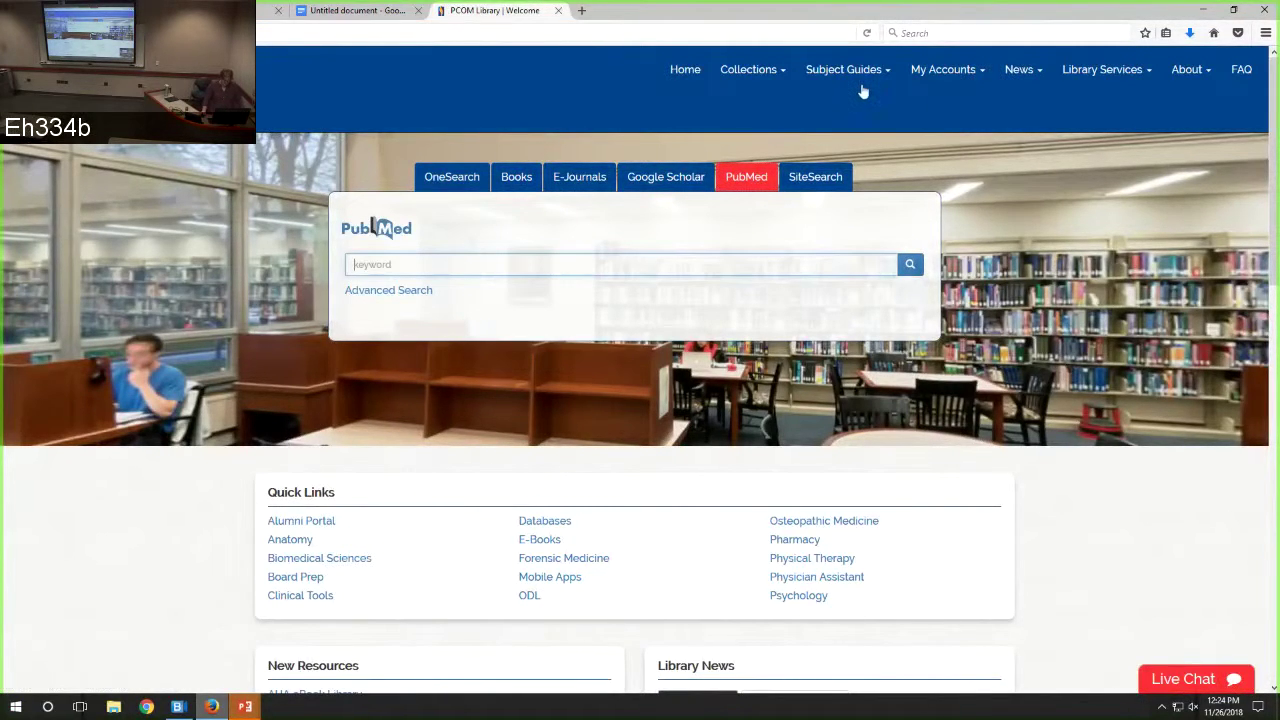
type("arh")
type("thritis")
key("Return")
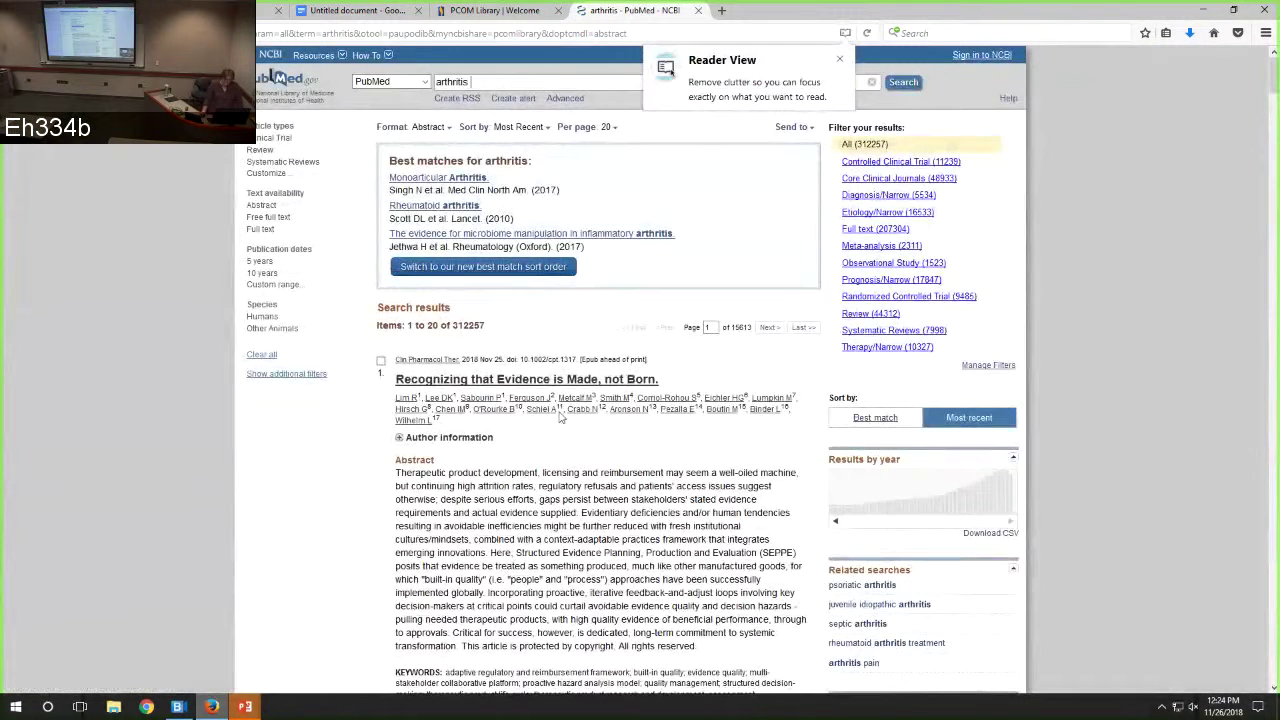
scroll(561, 418, "down", 2)
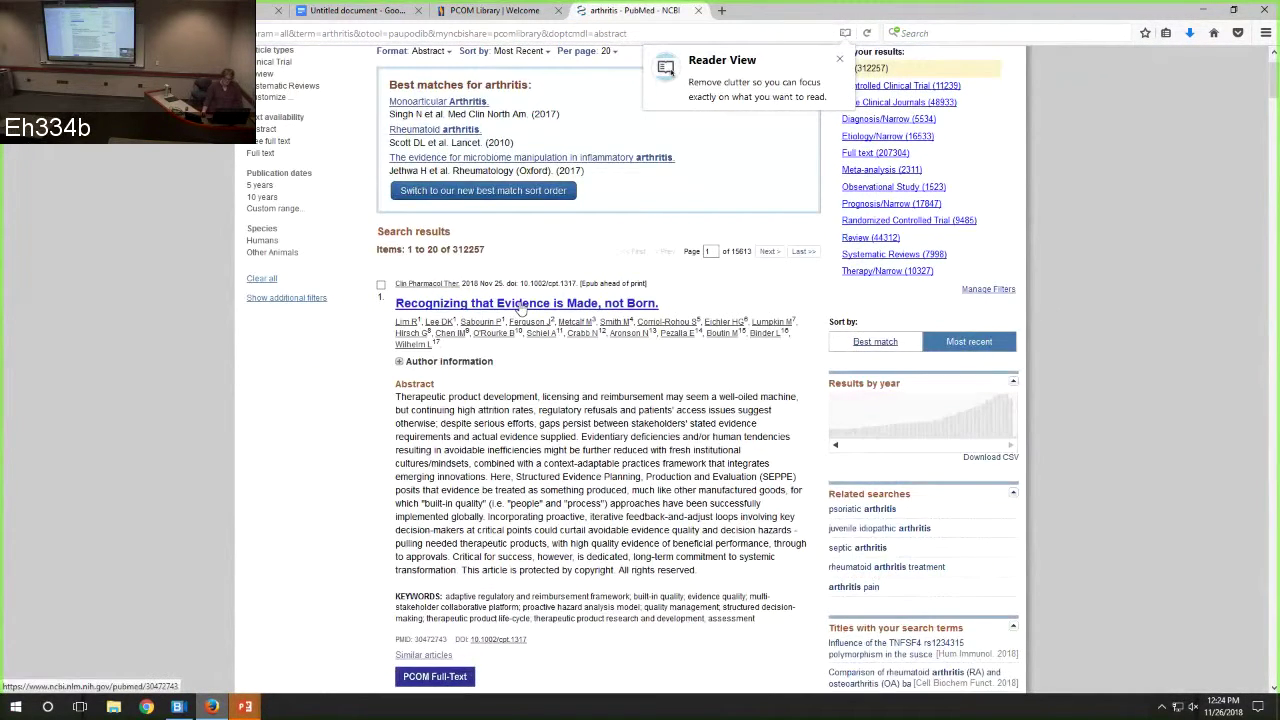
- Open 'Recognizing that Evidence is Made, not Born.' and export its citation as citations.nbib to the Desktop
left_click(519, 305)
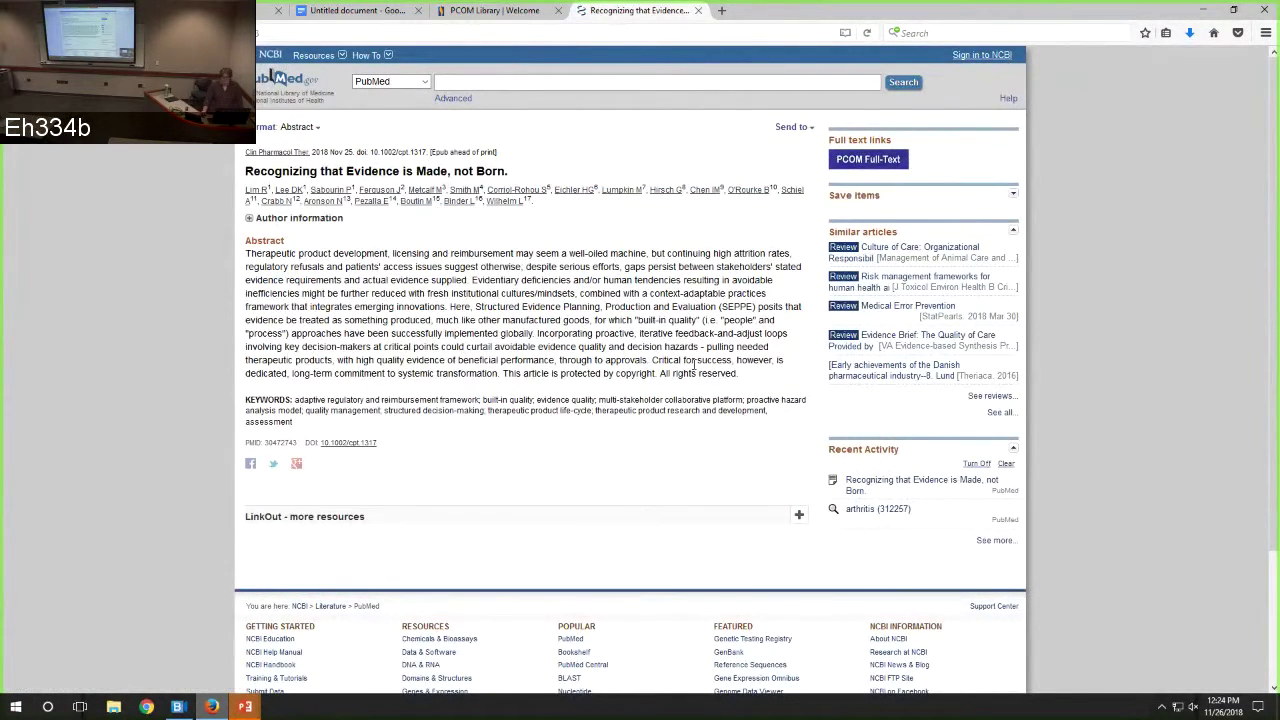
left_click(791, 130)
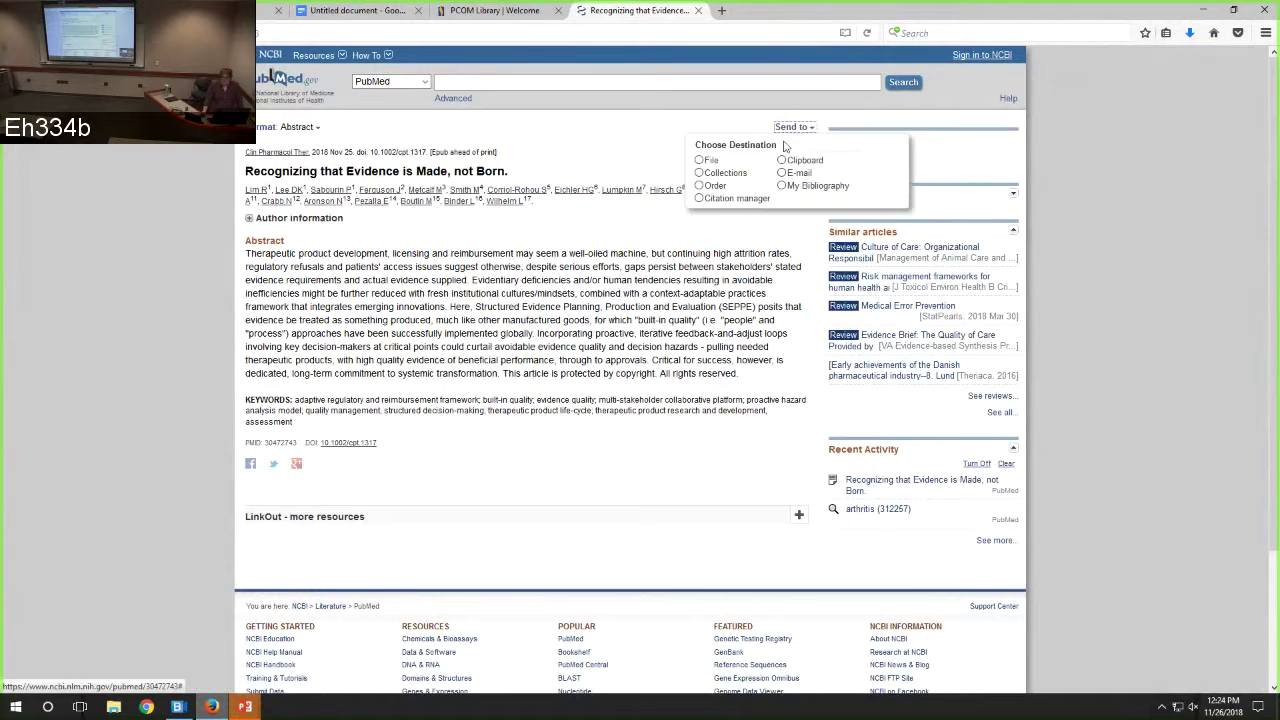
left_click(737, 202)
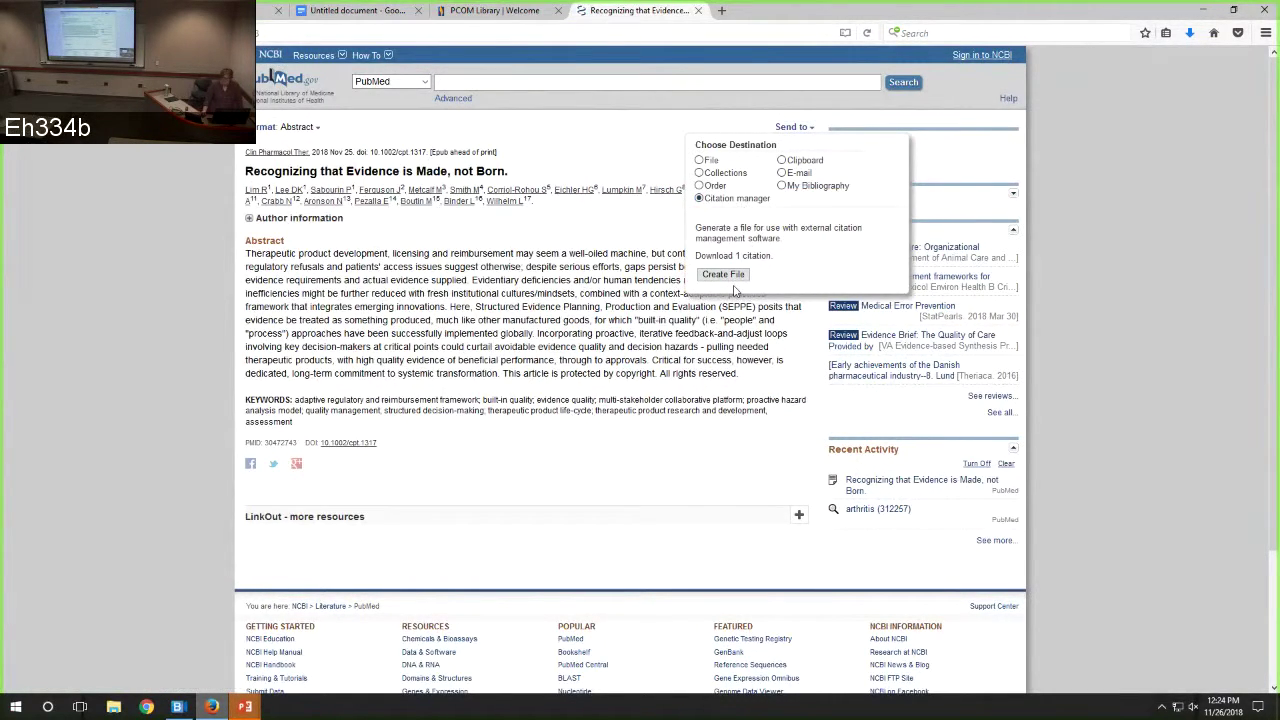
left_click(727, 275)
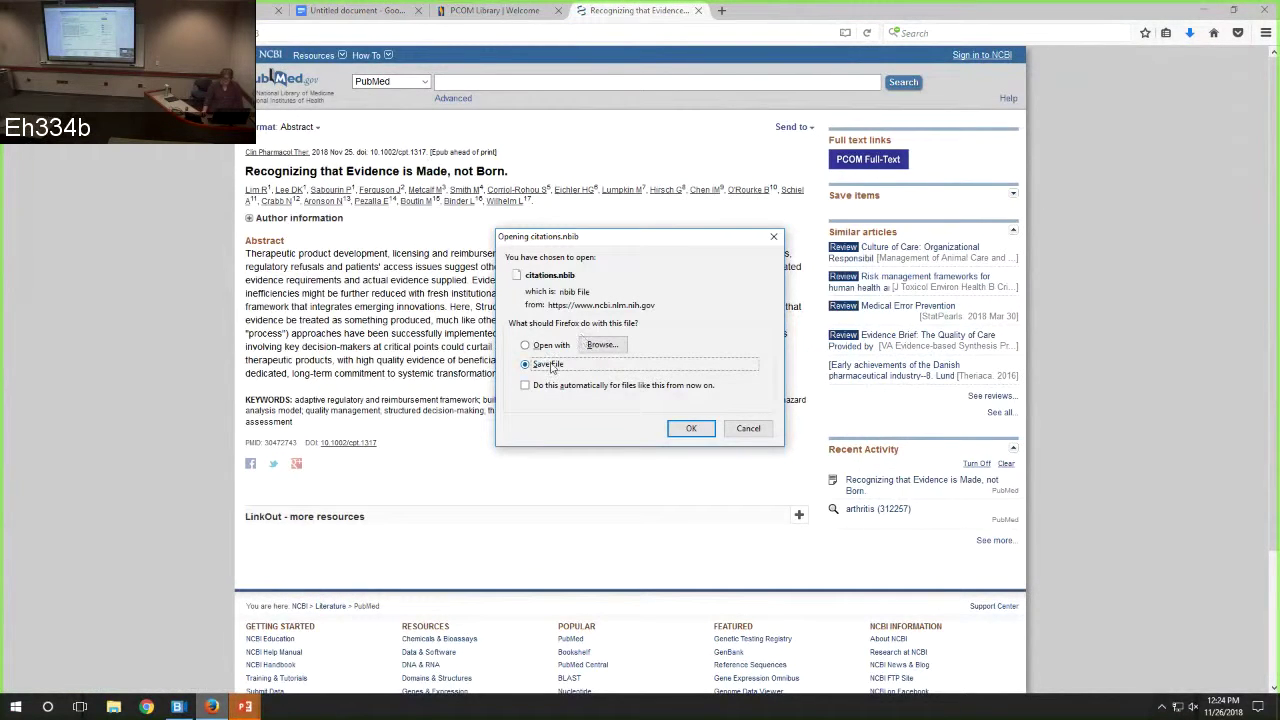
left_click(694, 430)
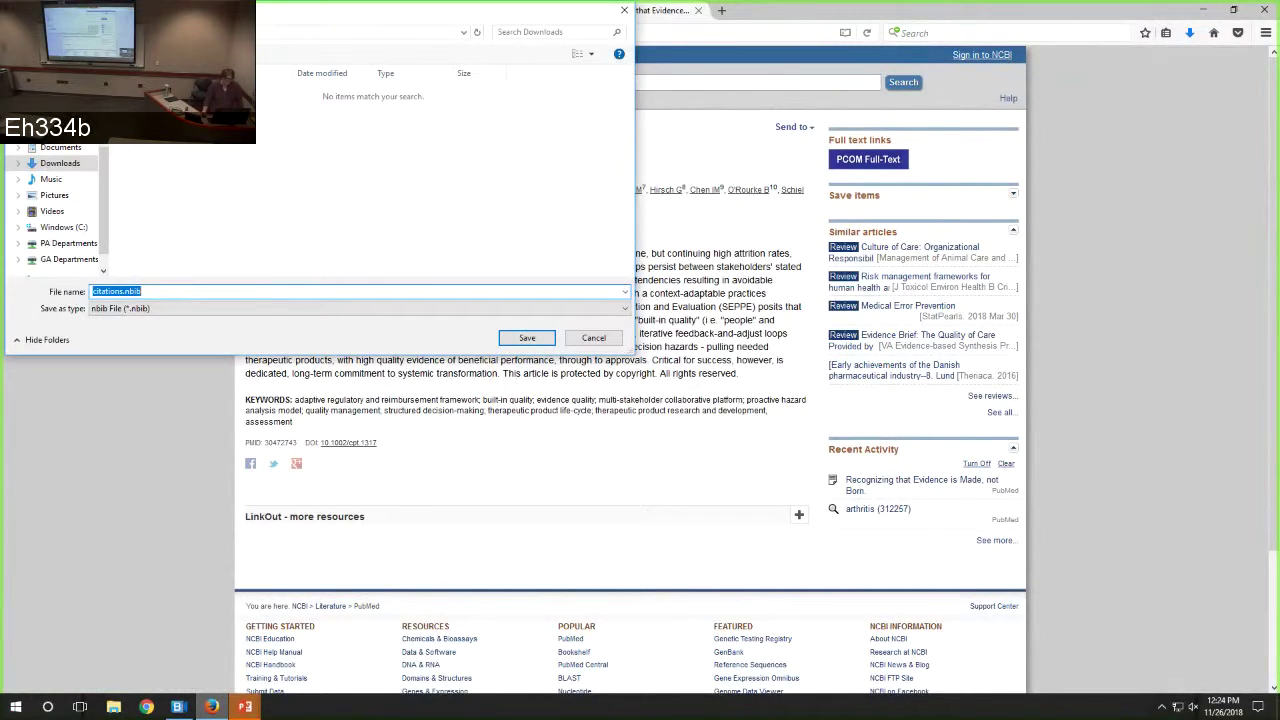
scroll(55, 210, "up", 5)
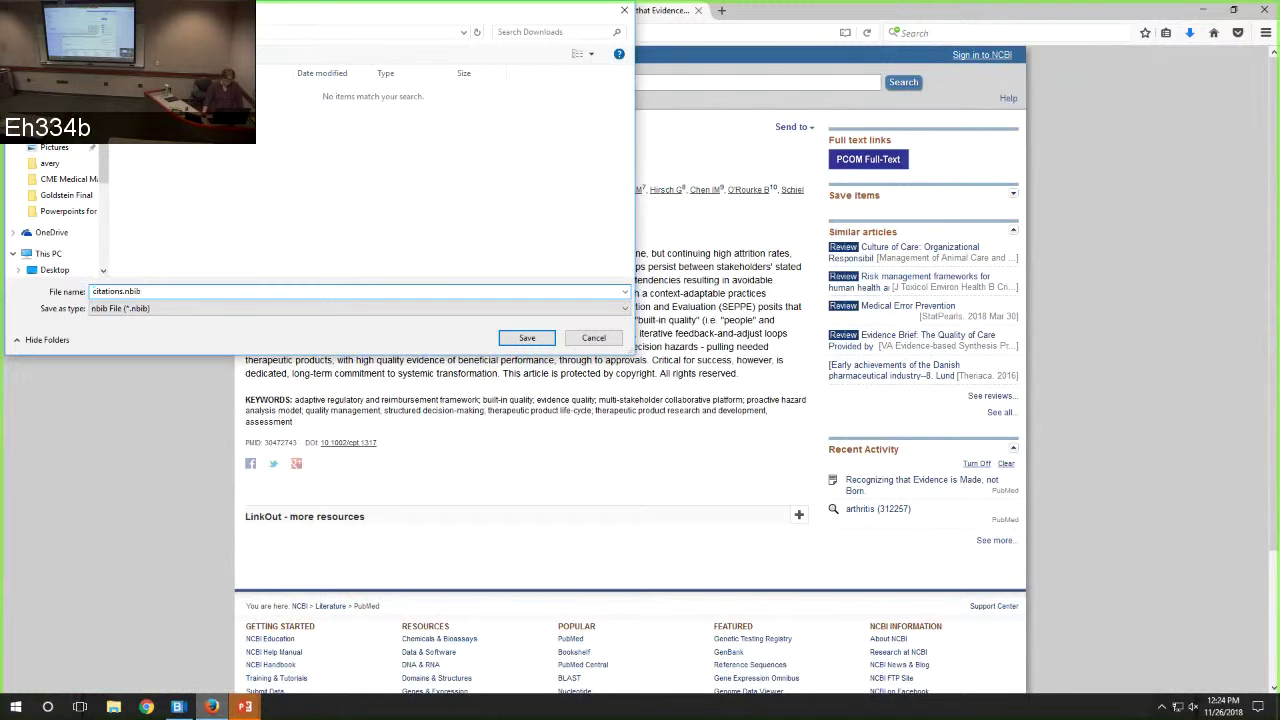
left_click(526, 338)
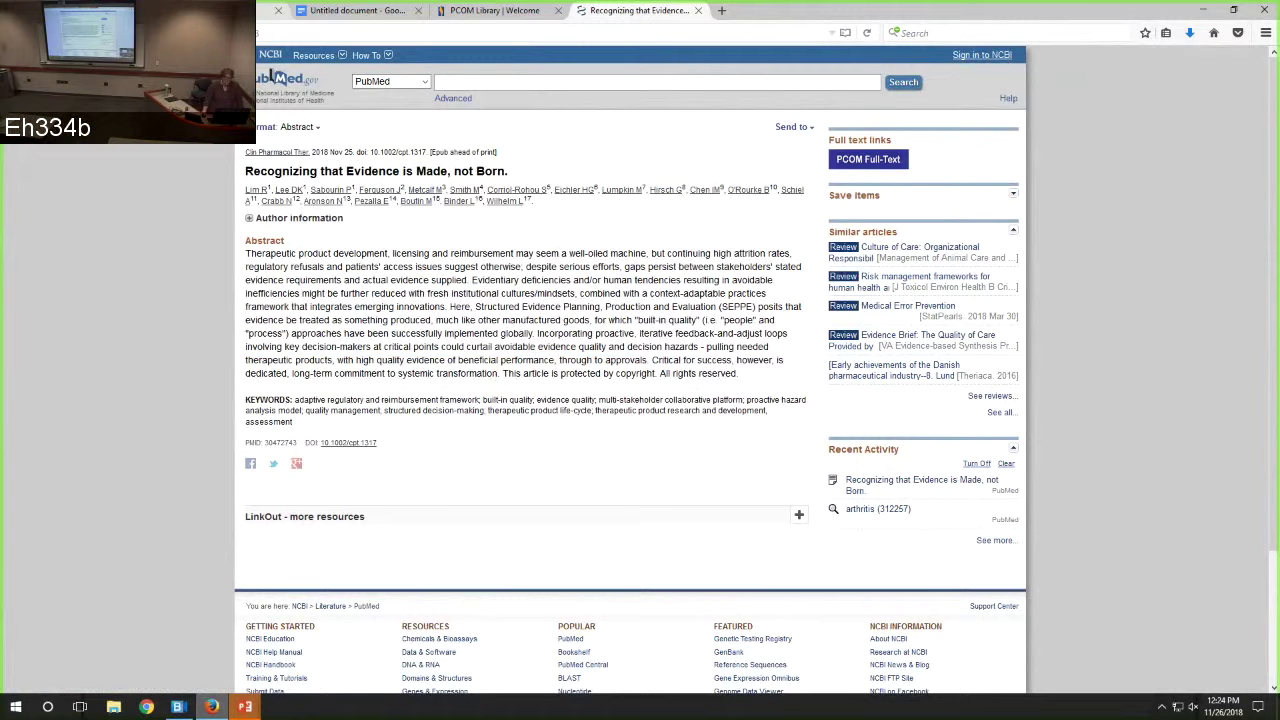
- Return to the RefWorks library, go to Import references and pick the citations.nbib file
key("ctrl+1")
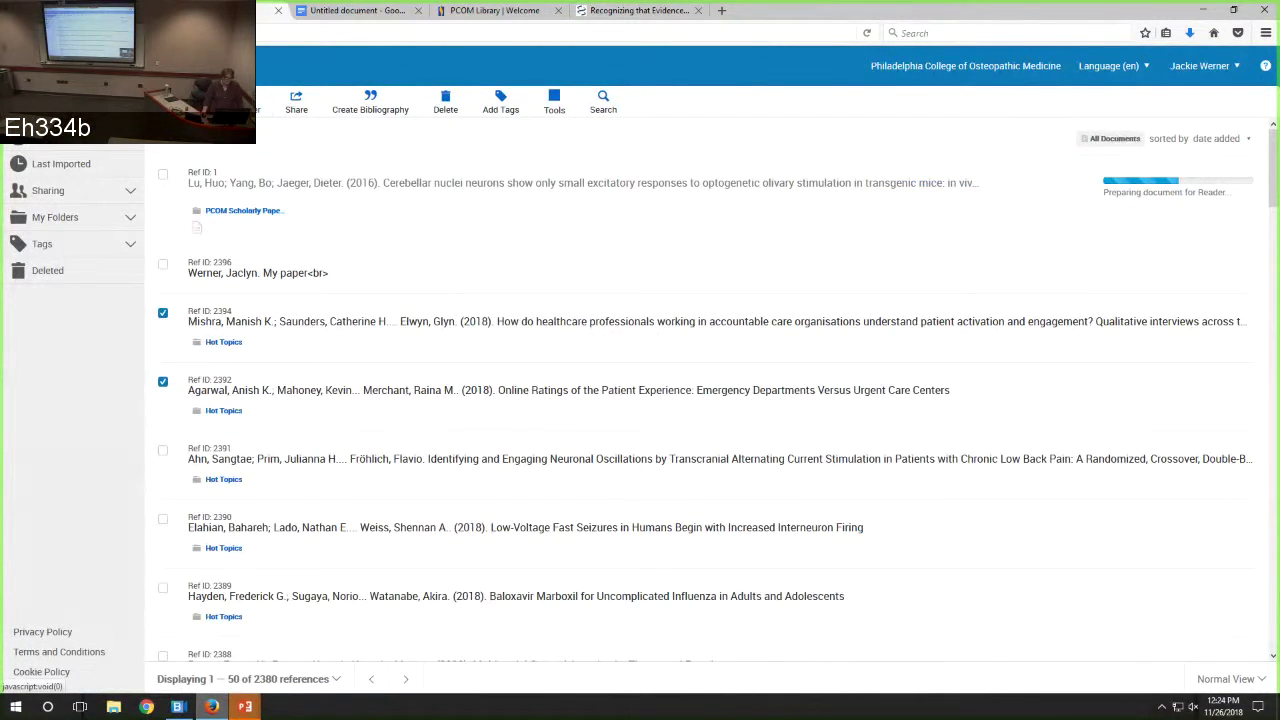
left_click(245, 100)
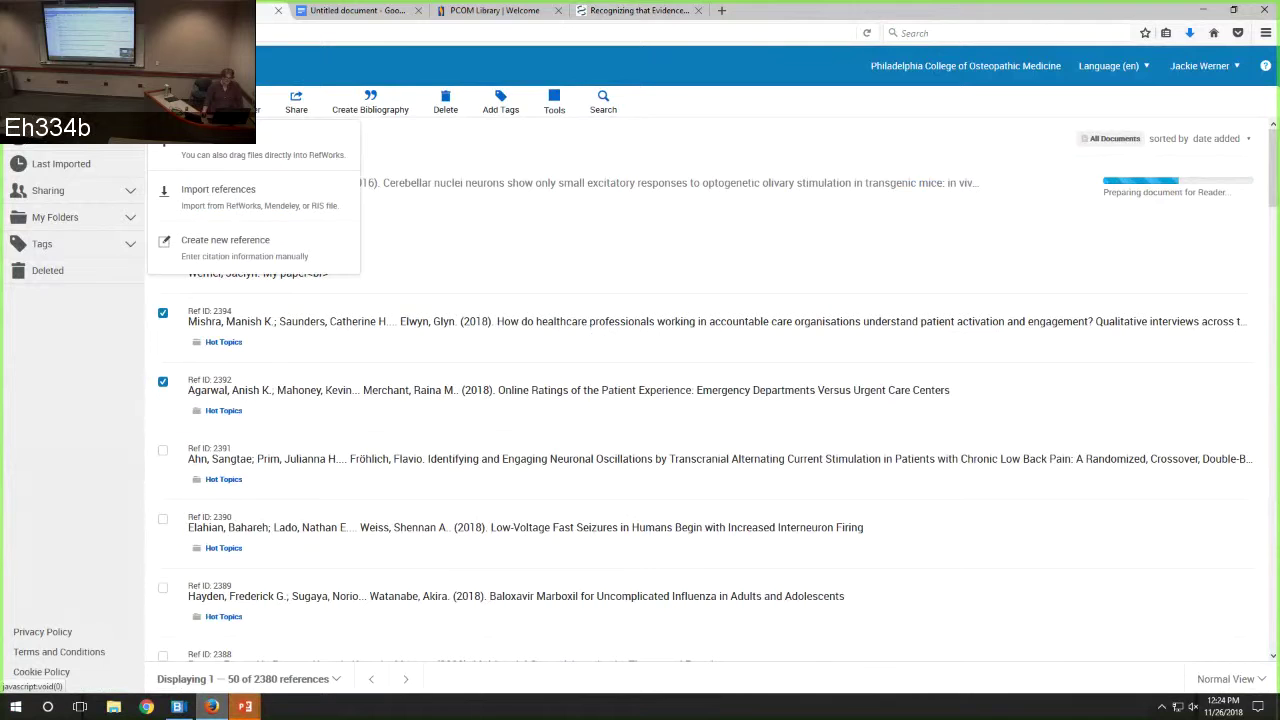
left_click(268, 214)
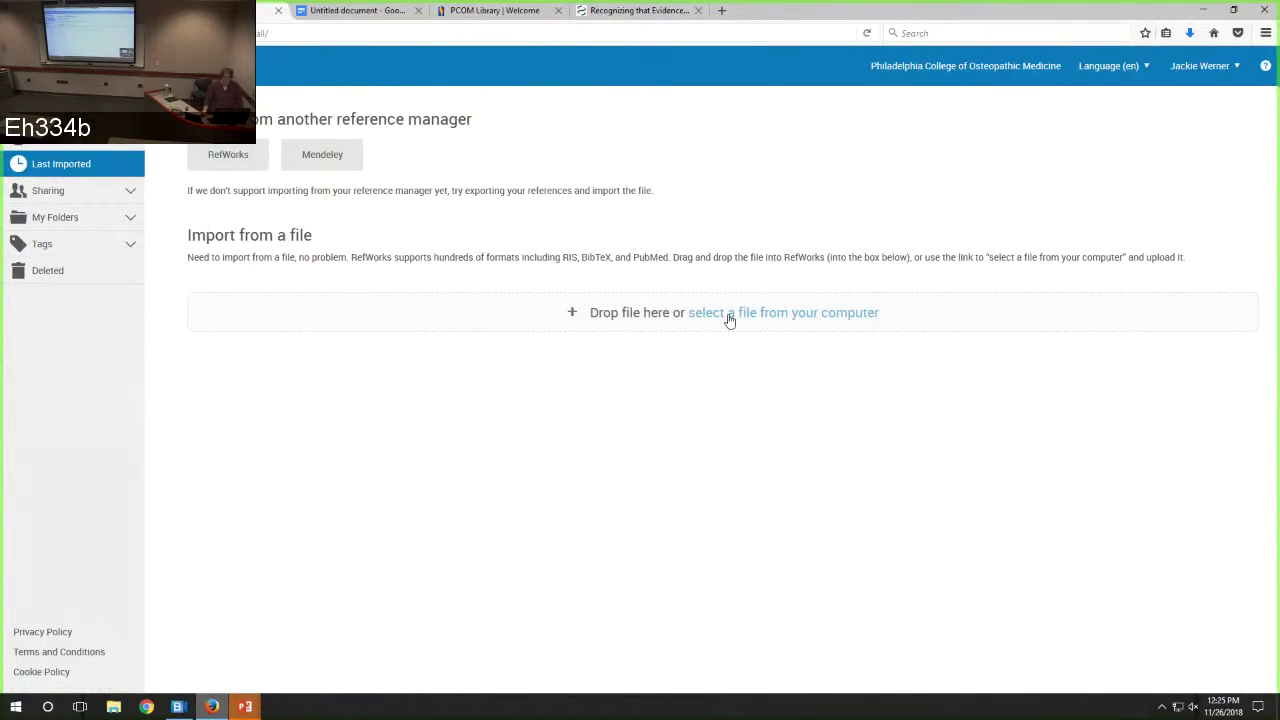
left_click(763, 314)
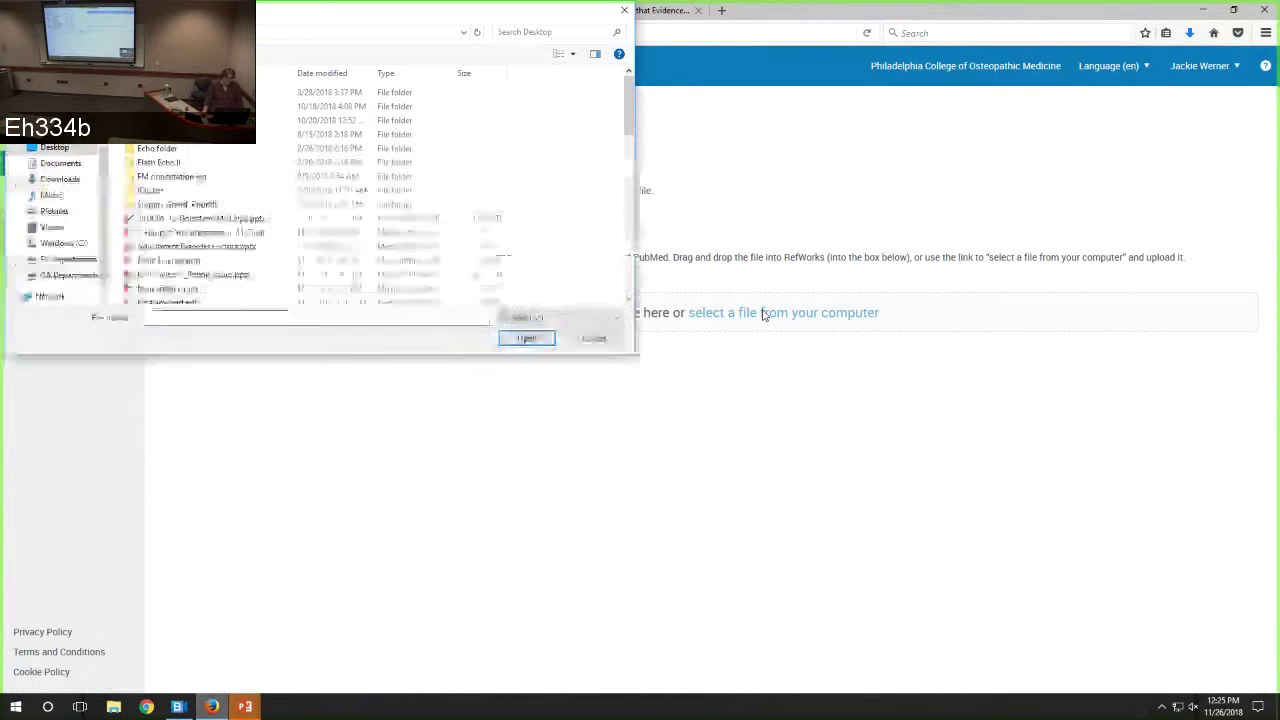
scroll(204, 240, "down", 10)
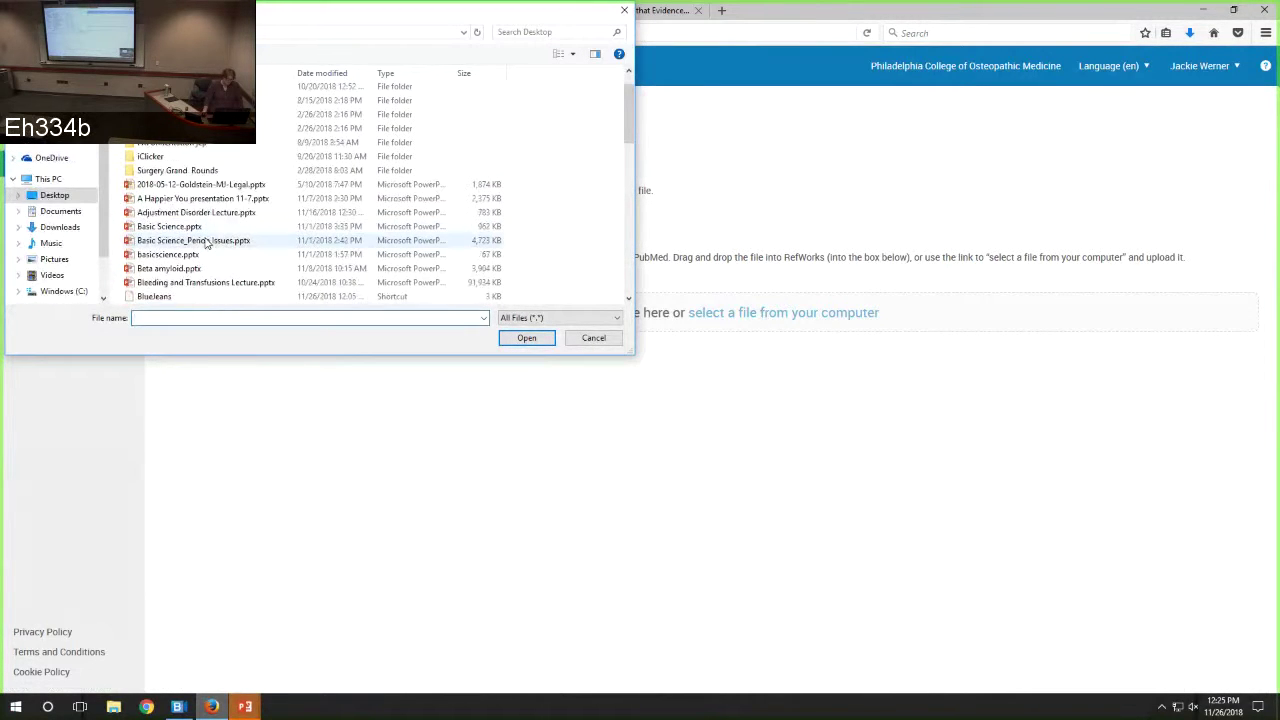
scroll(207, 243, "down", 3)
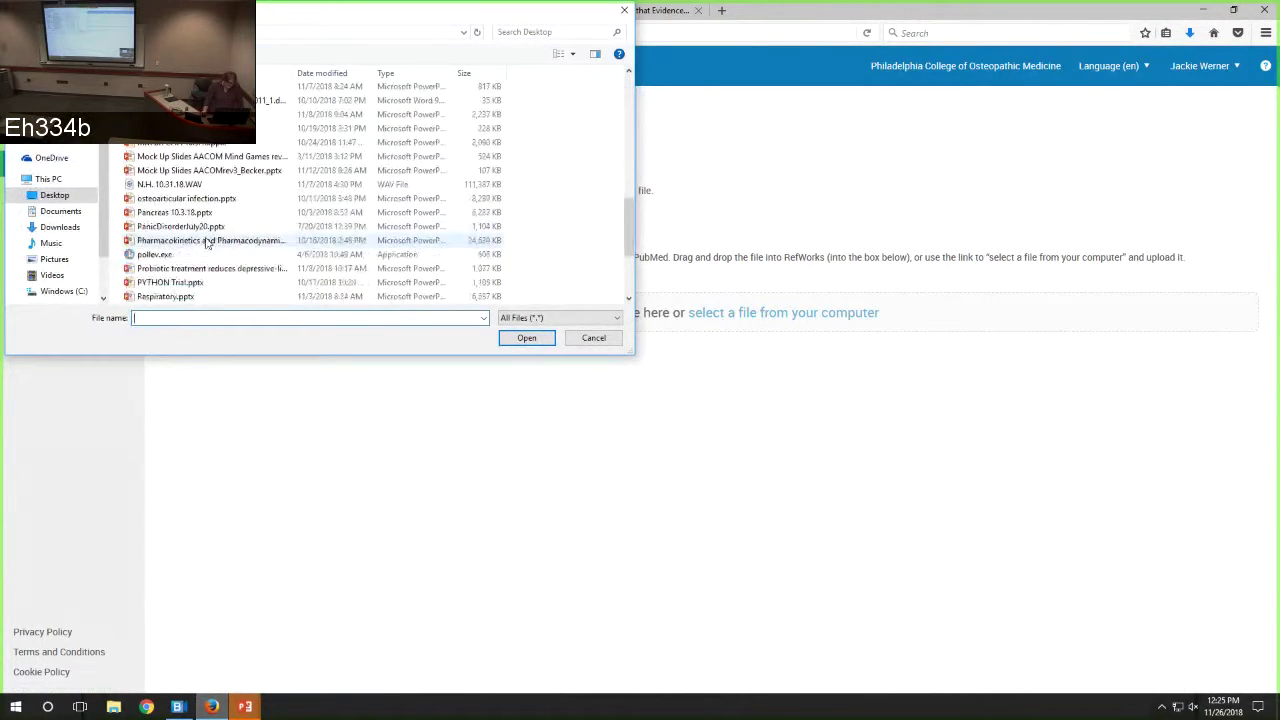
scroll(207, 243, "up", 5)
scroll(207, 243, "up", 2)
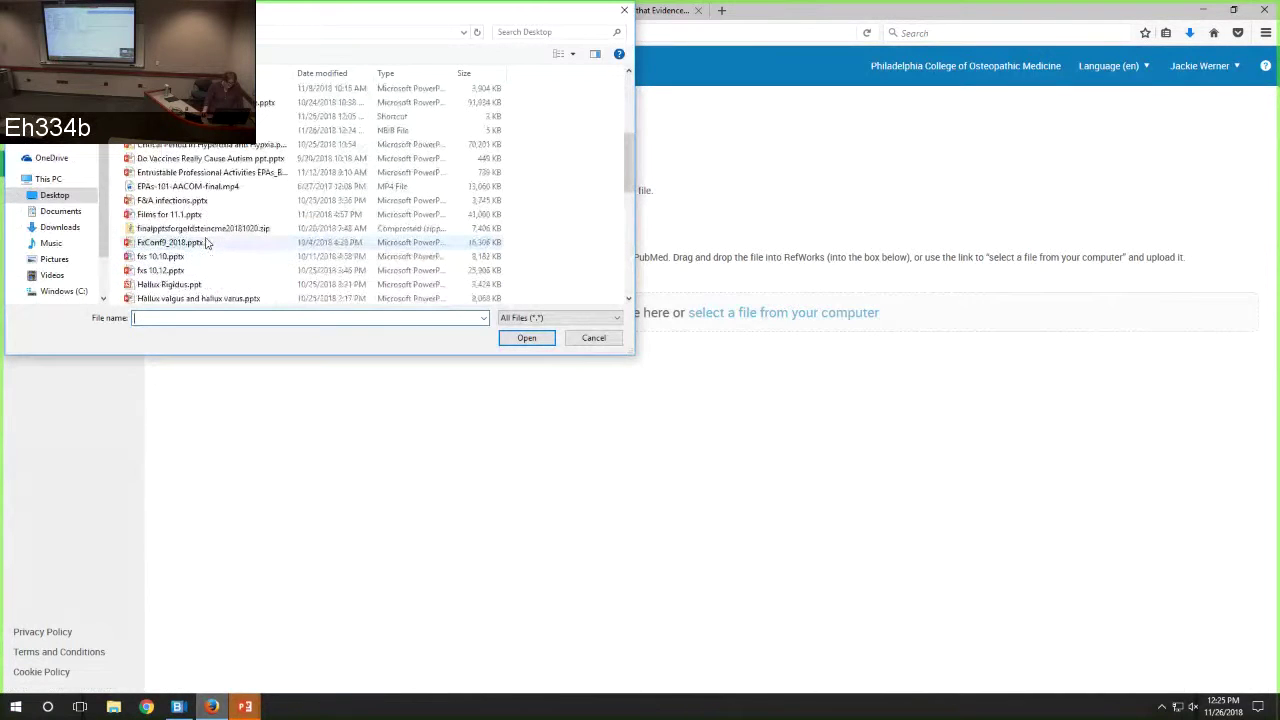
scroll(205, 242, "up", 1)
left_click(170, 172)
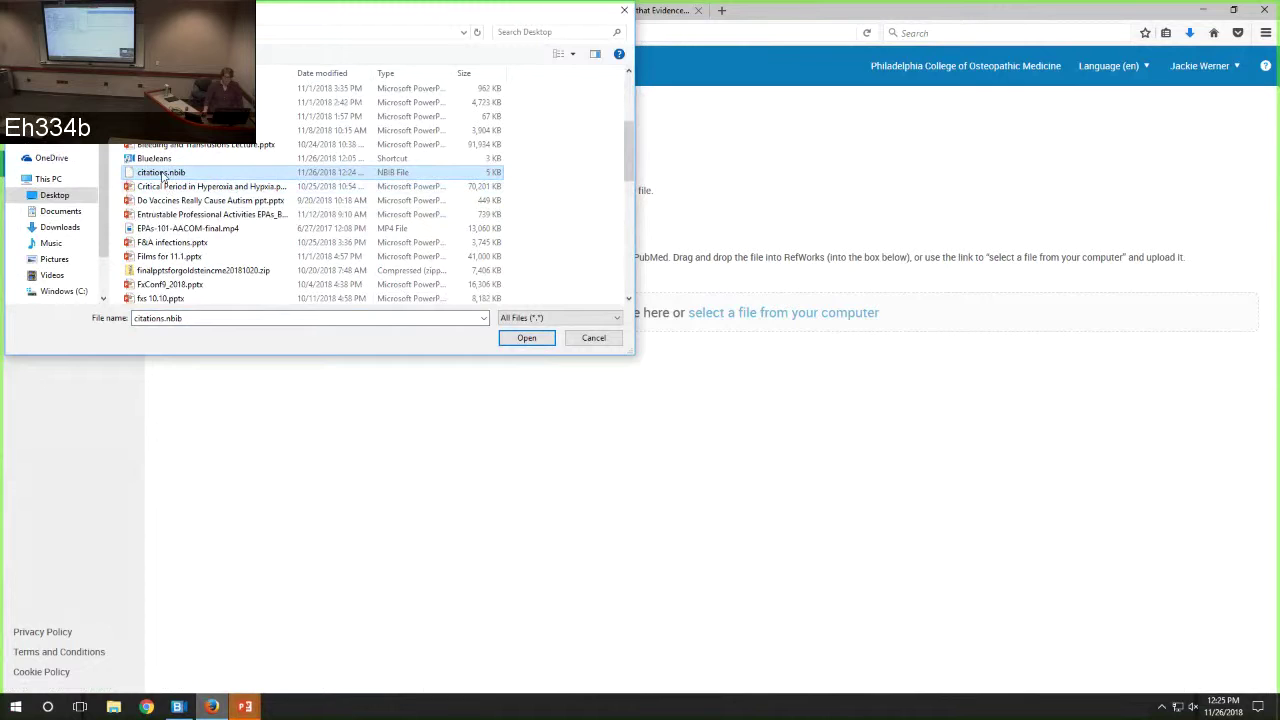
left_click(545, 344)
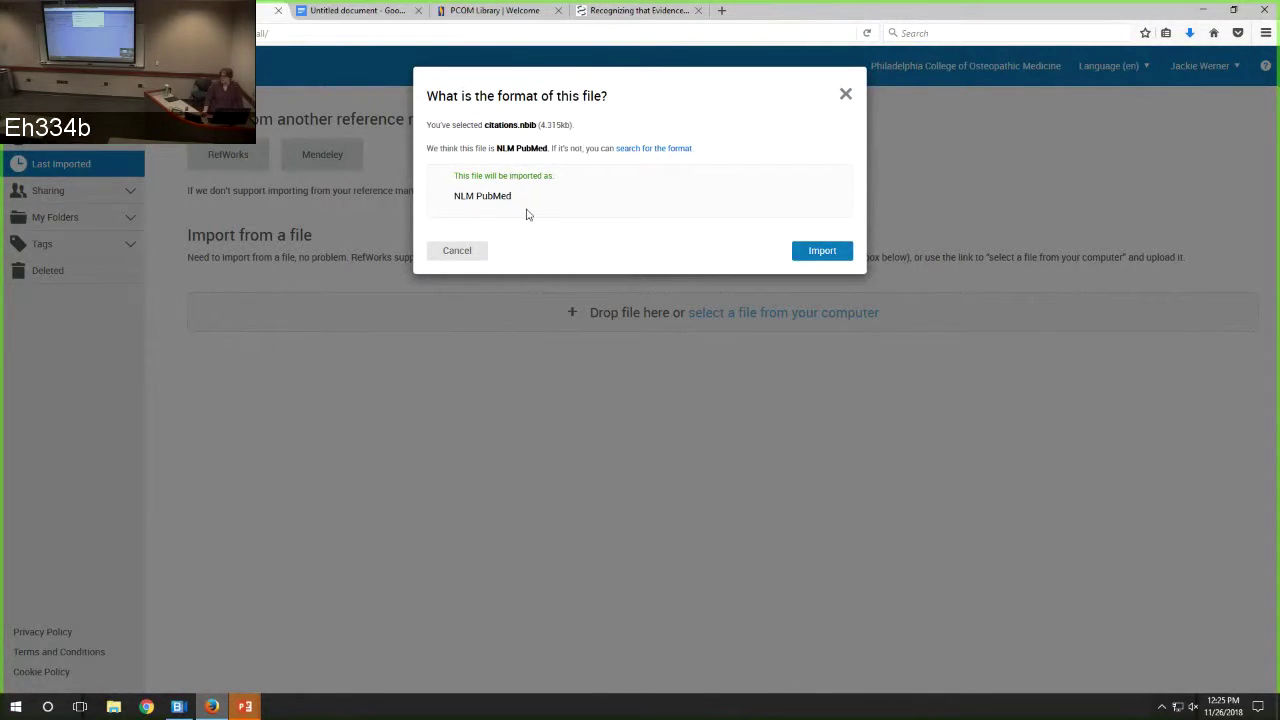
- Import citations.nbib as NLM PubMed, allowing it past the security warning, and confirm completion
left_click(662, 149)
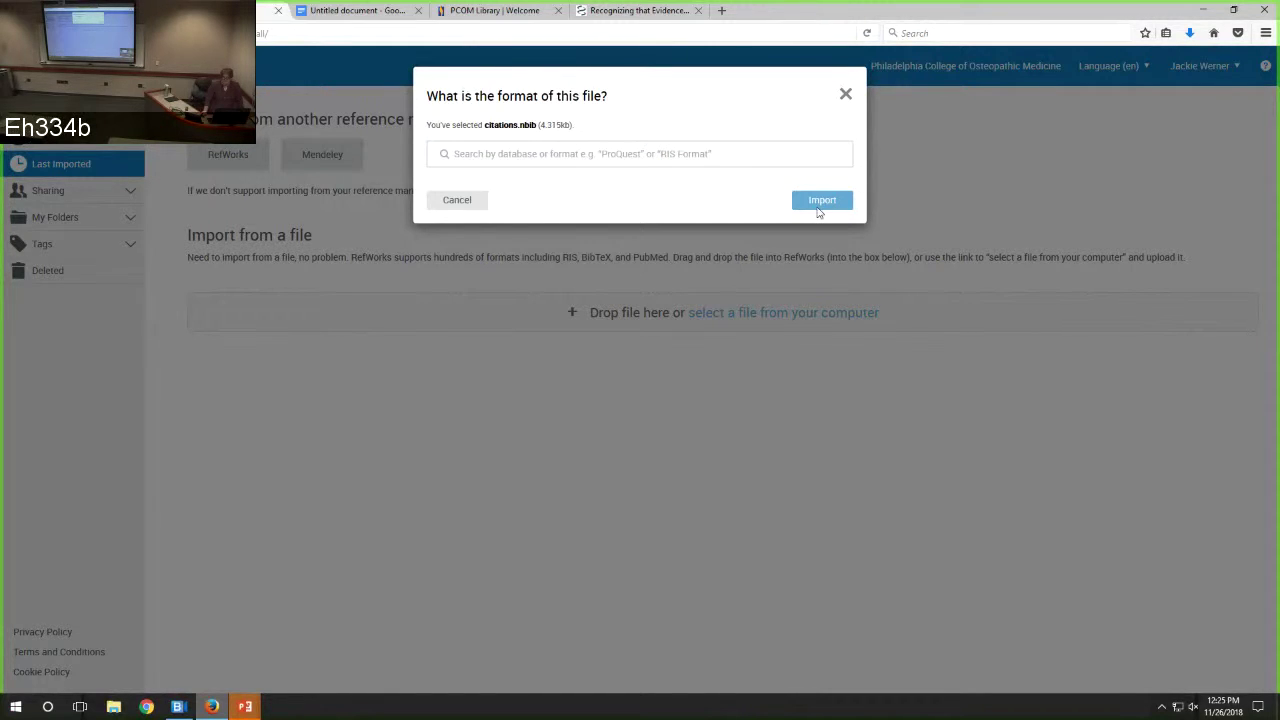
left_click(445, 201)
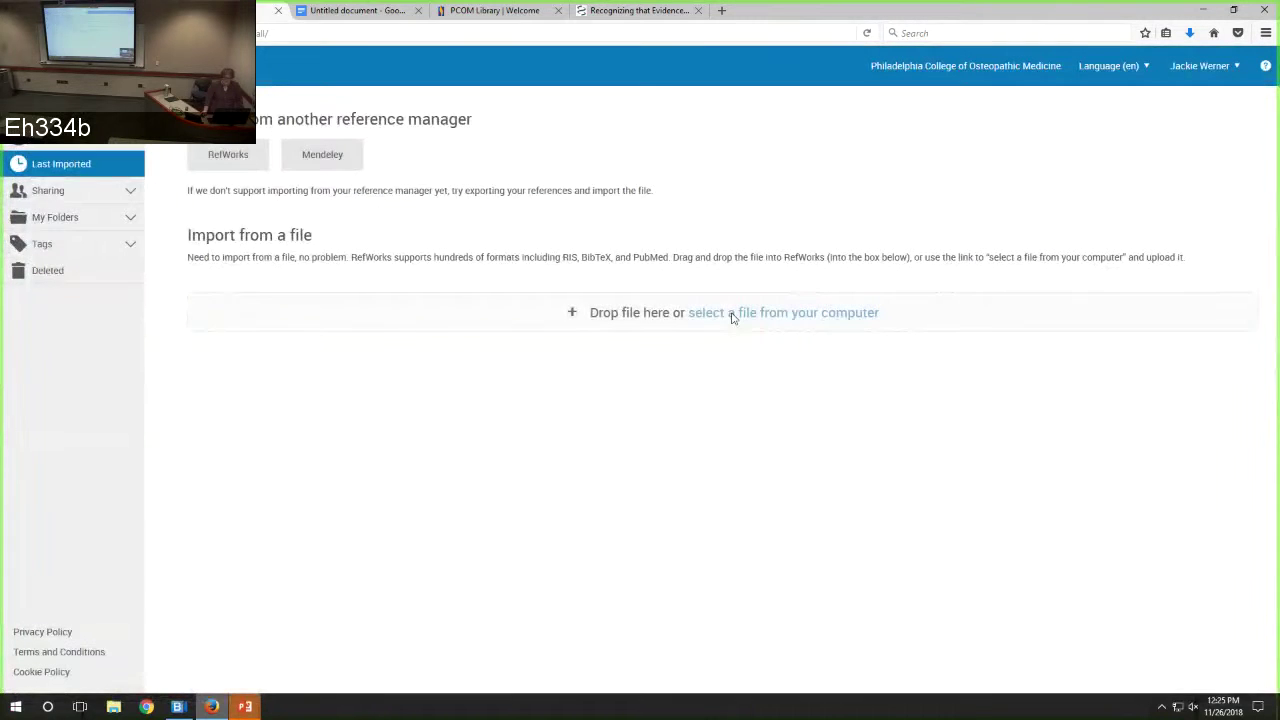
left_click(732, 313)
scroll(190, 200, "down", 5)
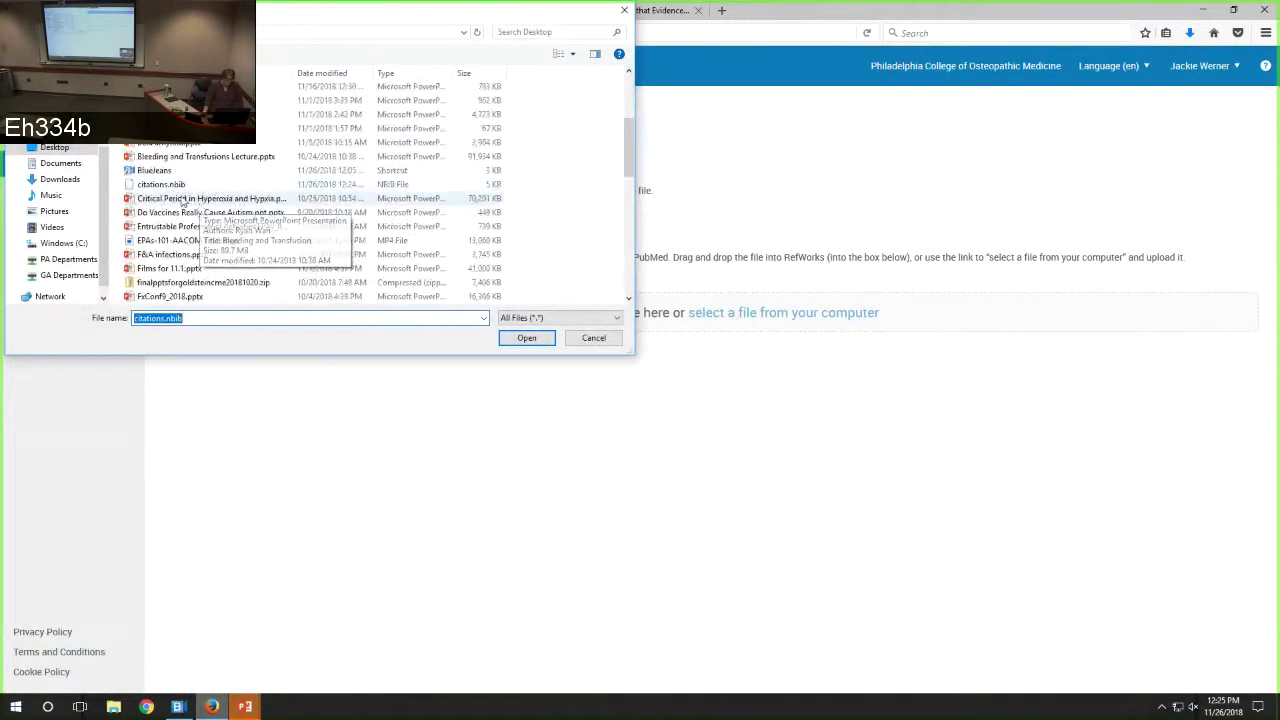
left_click(165, 185)
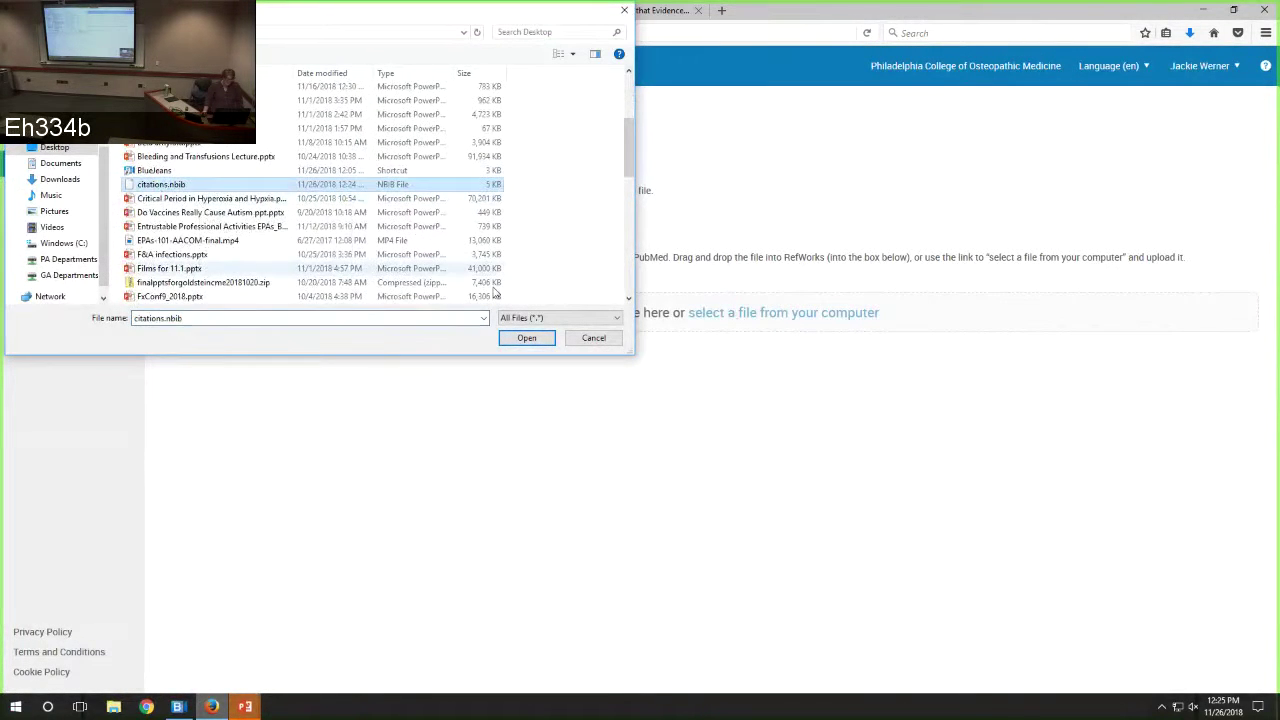
left_click(520, 341)
left_click(828, 251)
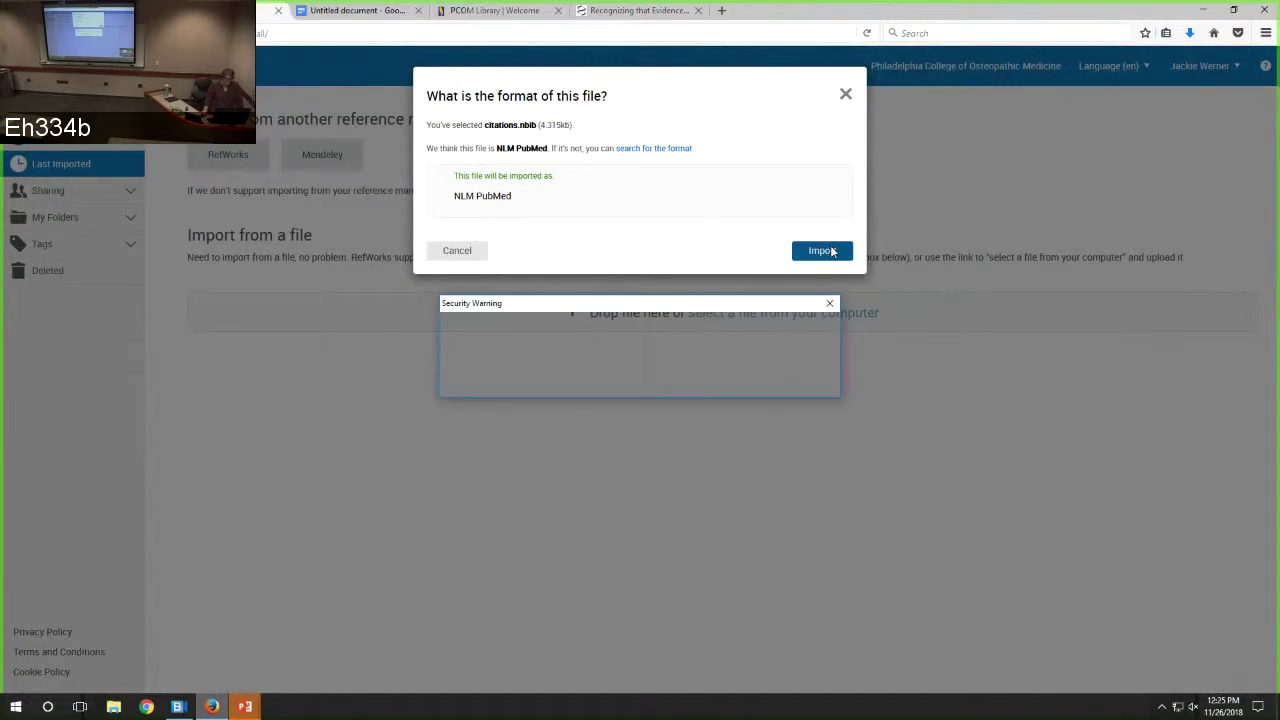
left_click(607, 377)
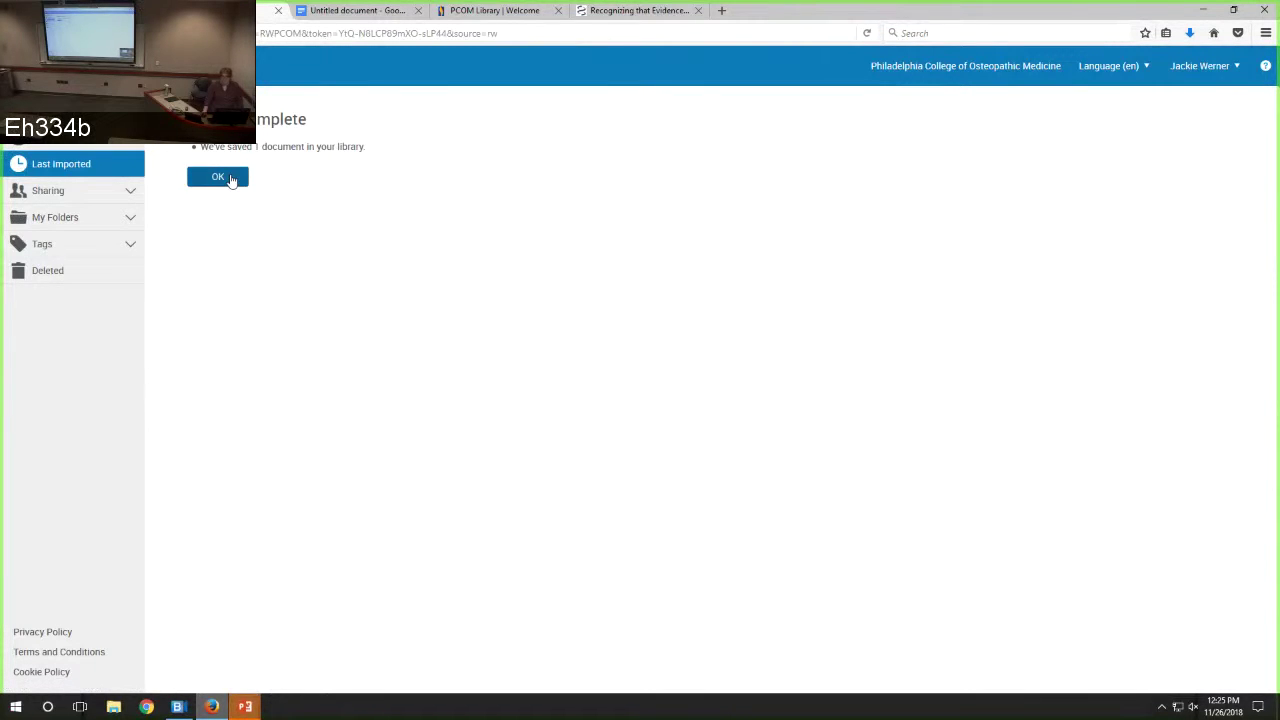
left_click(231, 179)
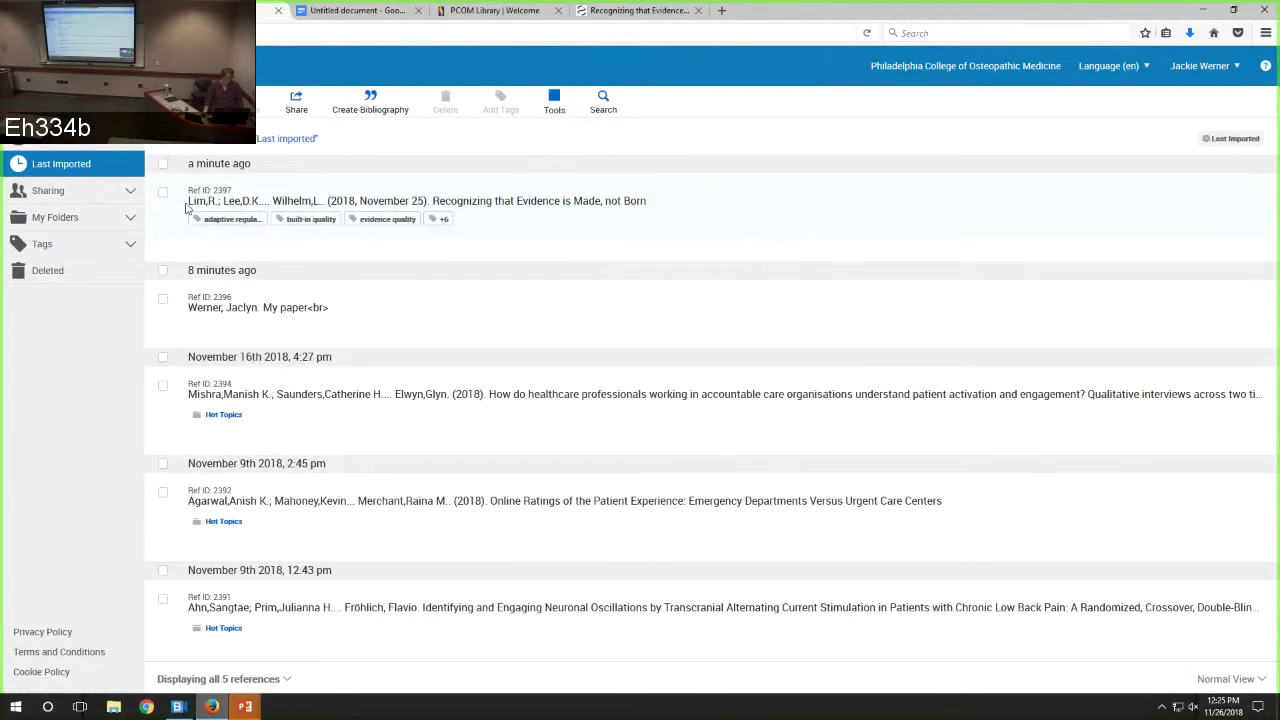
- Review Ref ID 2397's full record (DOI 10.1002/cpt.1317, PMID 30472743) and show all its tags
left_click(162, 192)
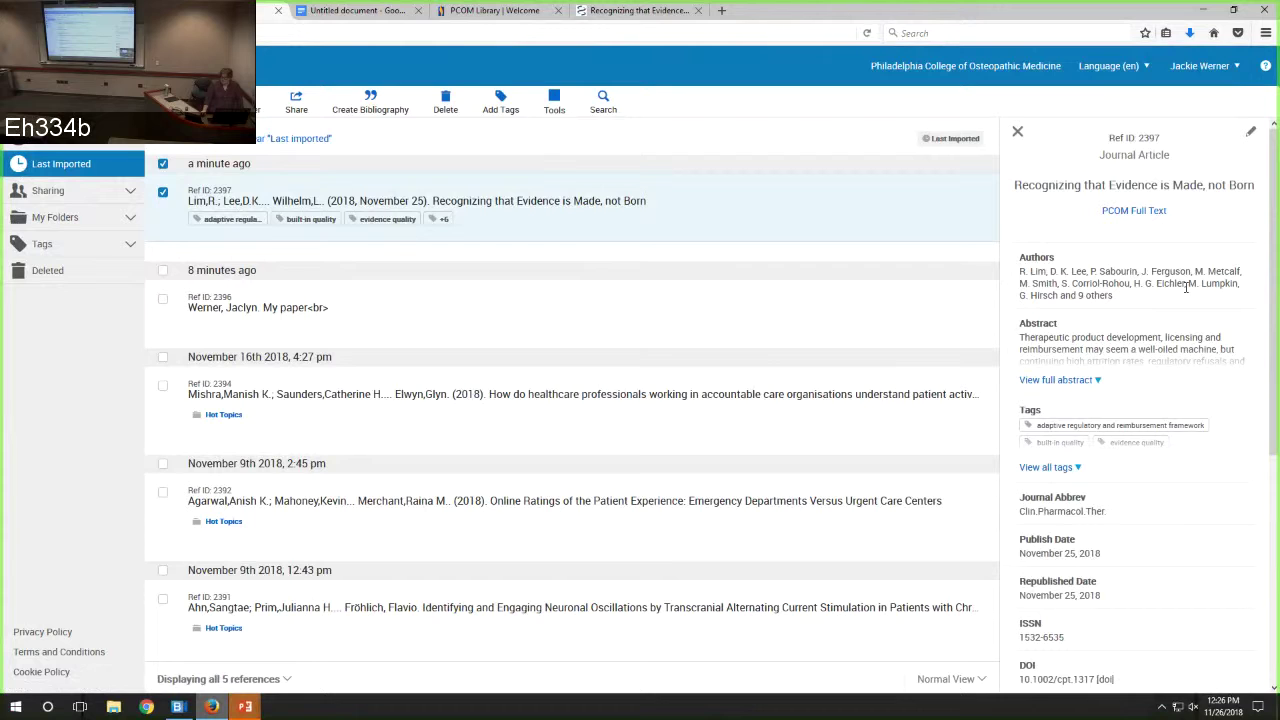
scroll(1187, 287, "down", 3)
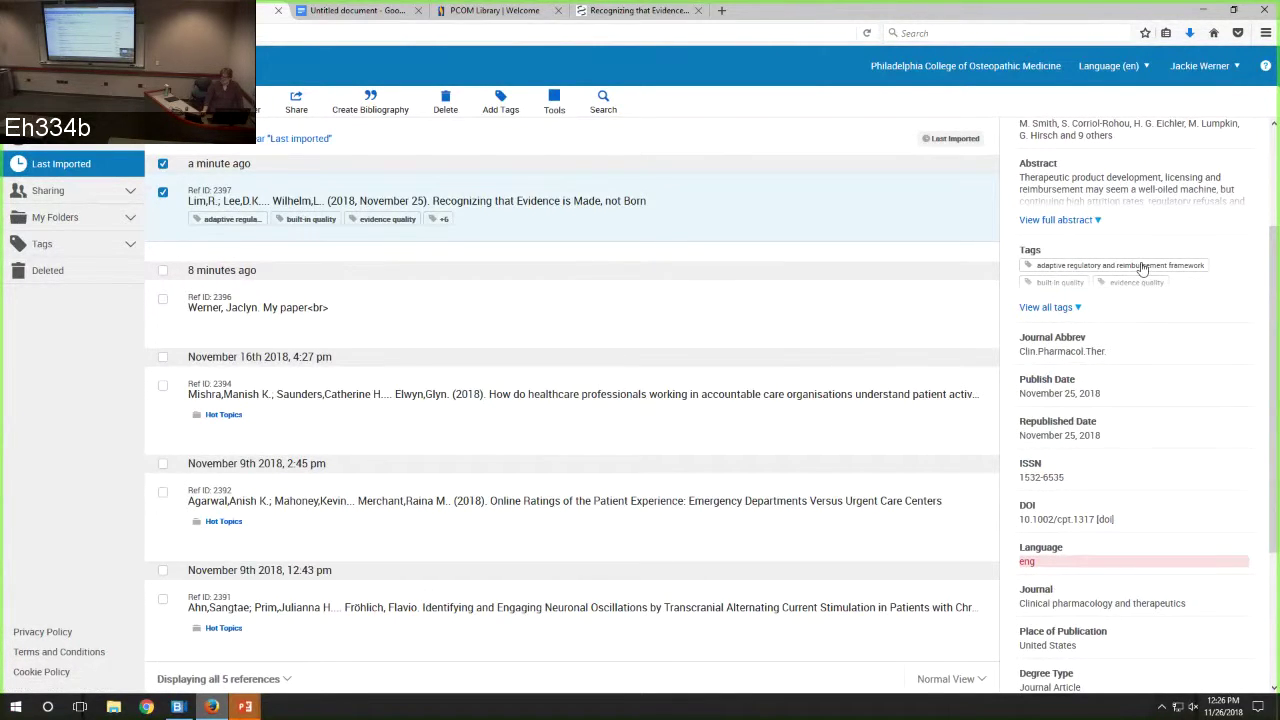
scroll(1103, 383, "down", 4)
scroll(1160, 390, "up", 8)
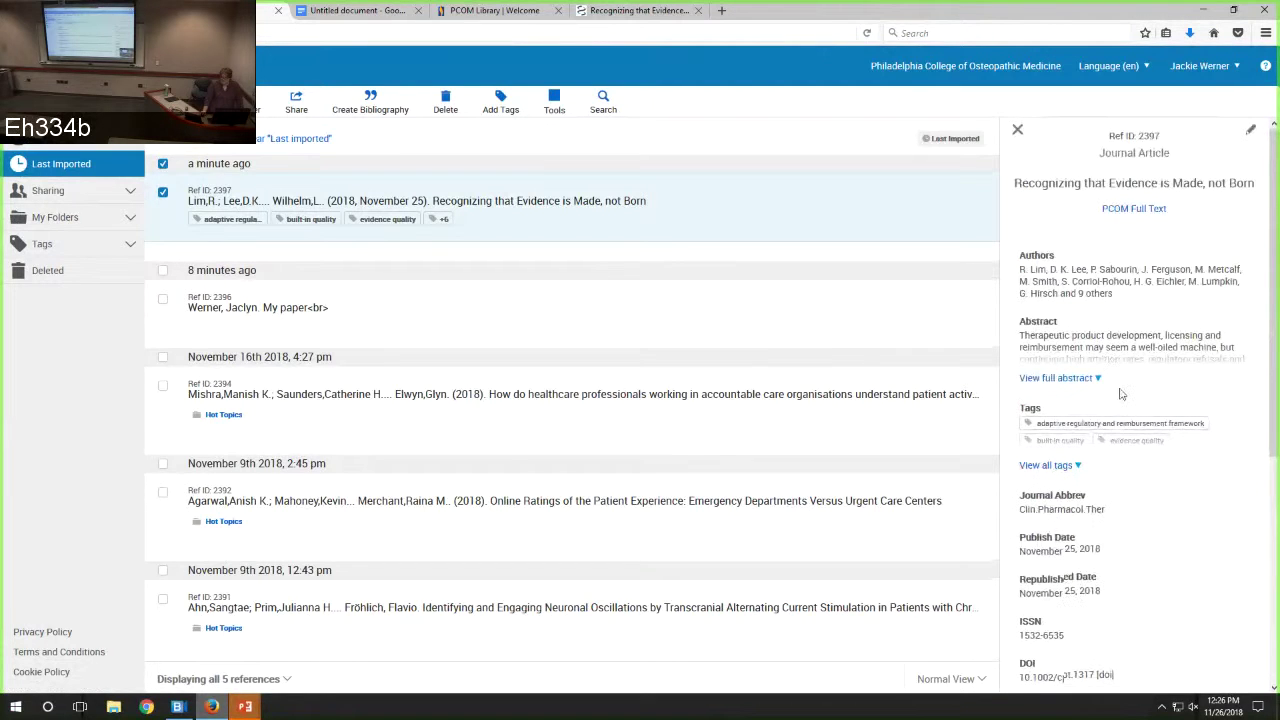
scroll(1121, 394, "down", 3)
scroll(1130, 400, "up", 2)
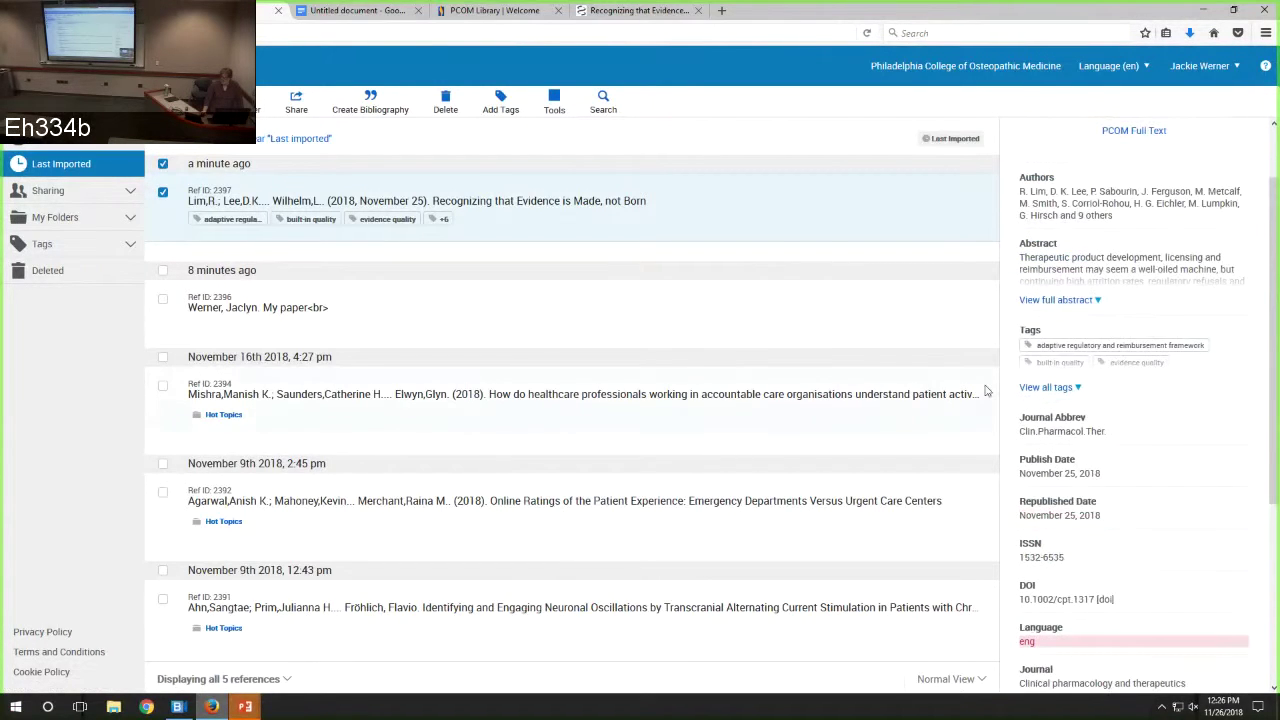
scroll(1181, 414, "down", 3)
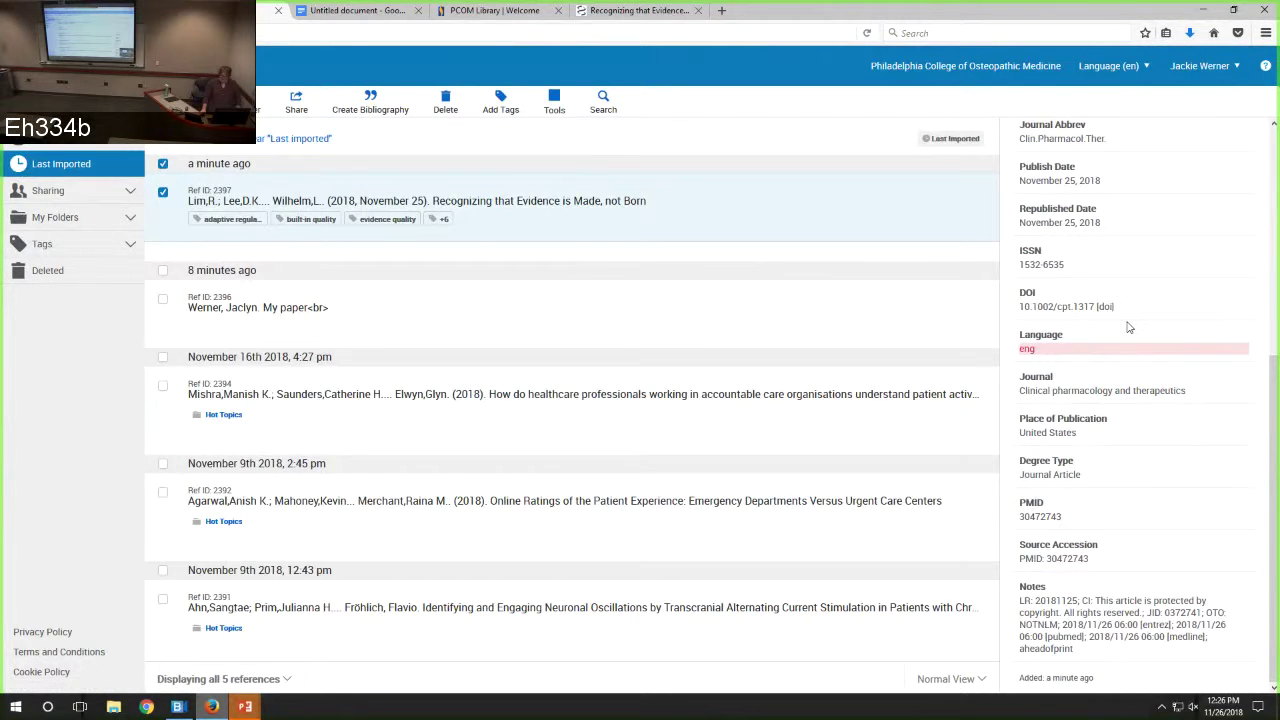
scroll(1128, 327, "up", 3)
left_click(1058, 337)
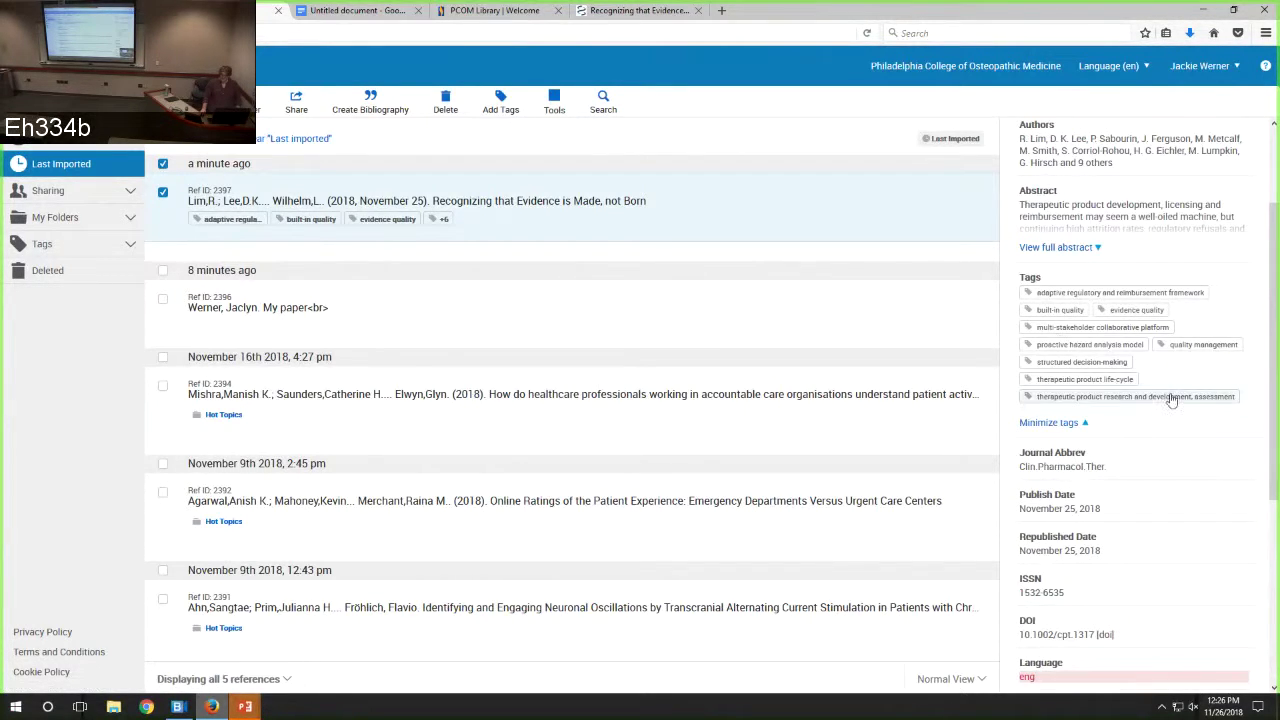
scroll(1152, 432, "up", 2)
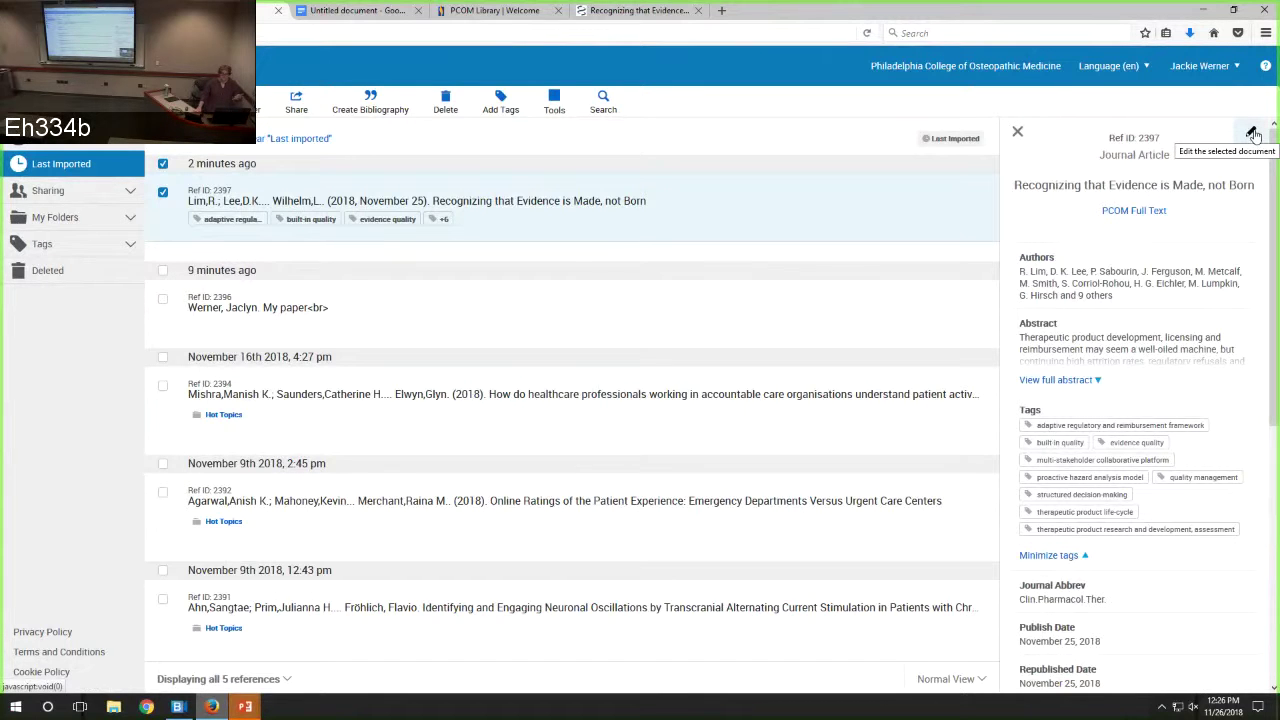
scroll(1203, 254, "down", 4)
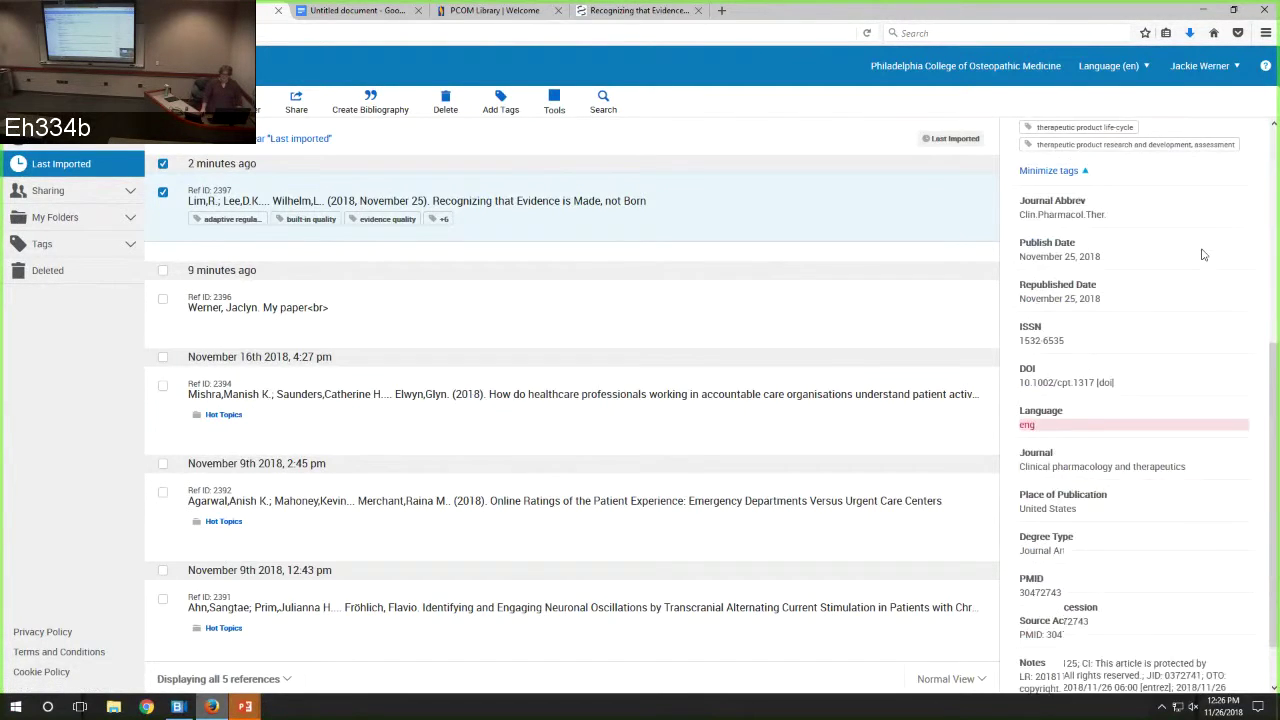
scroll(1205, 262, "down", 2)
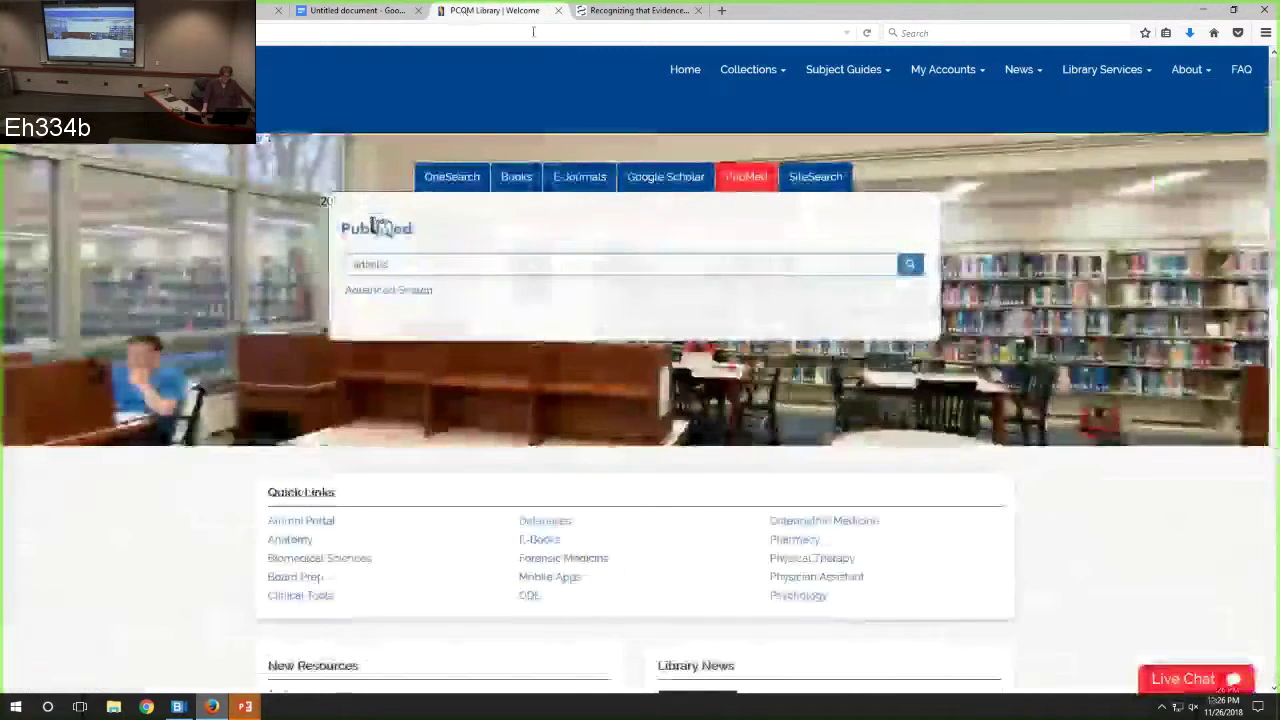
- Close the PubMed article tab in the browser
left_click(480, 14)
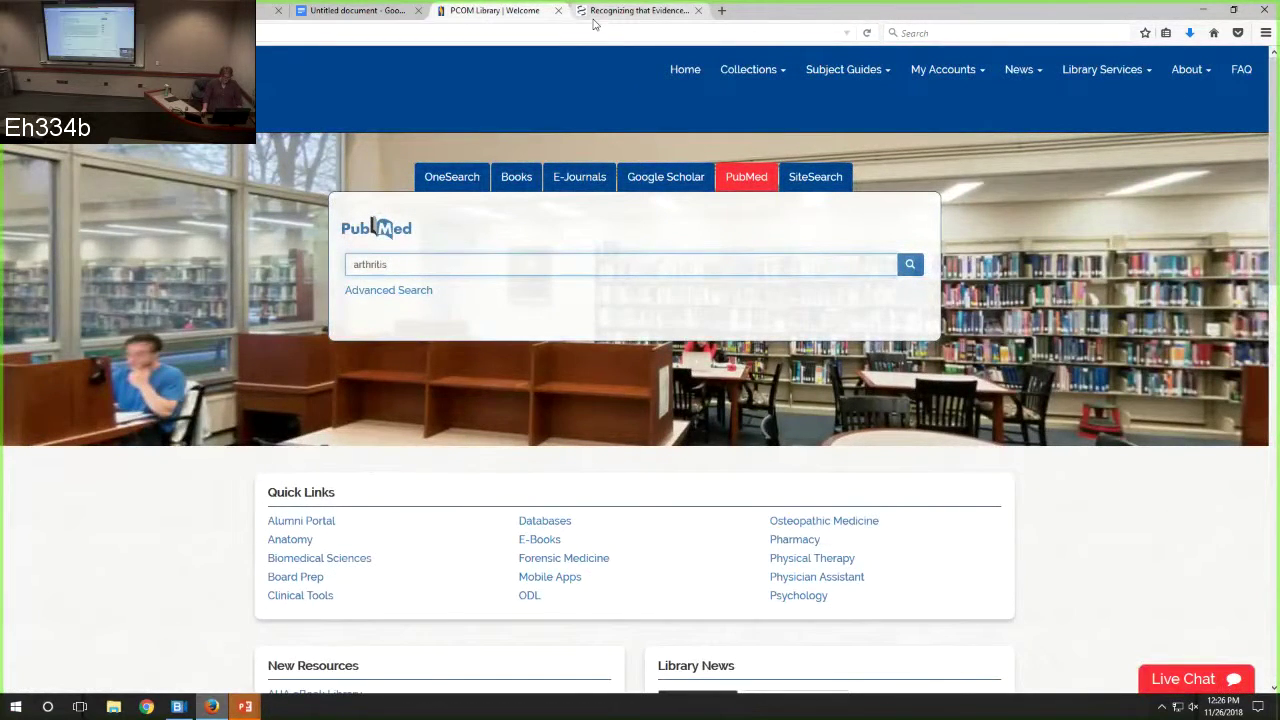
left_click(594, 20)
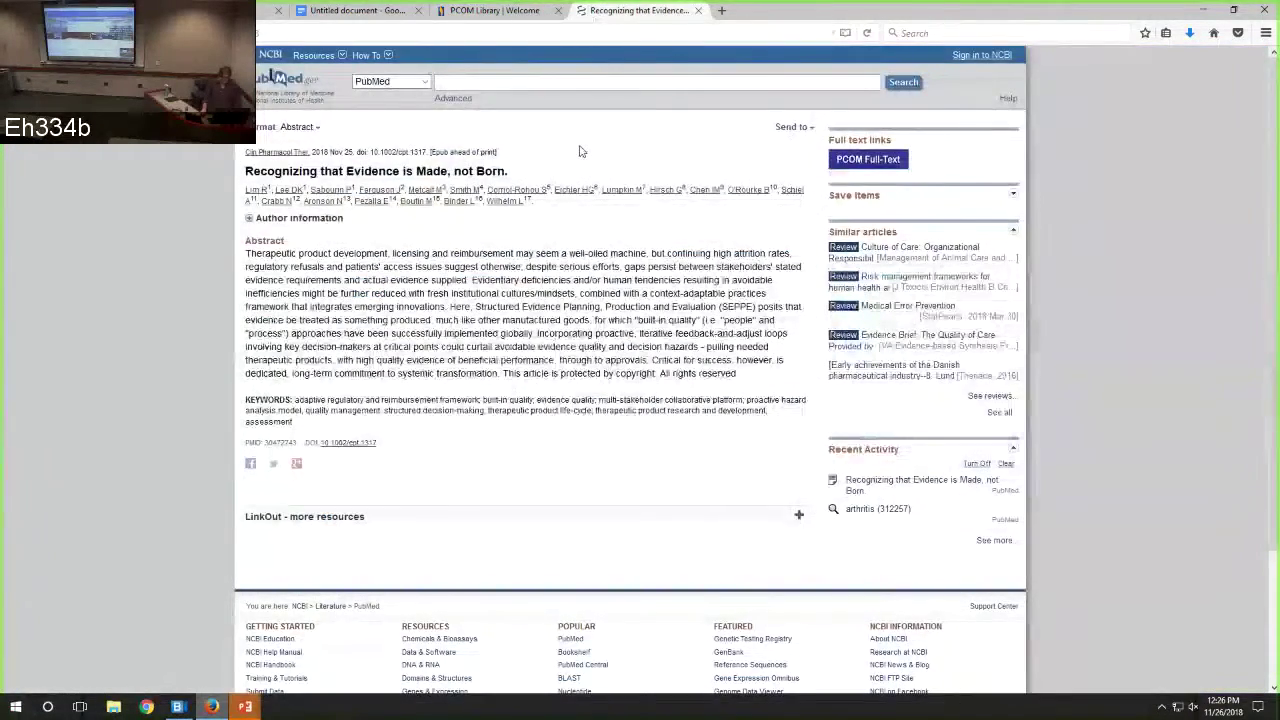
key("ctrl+w")
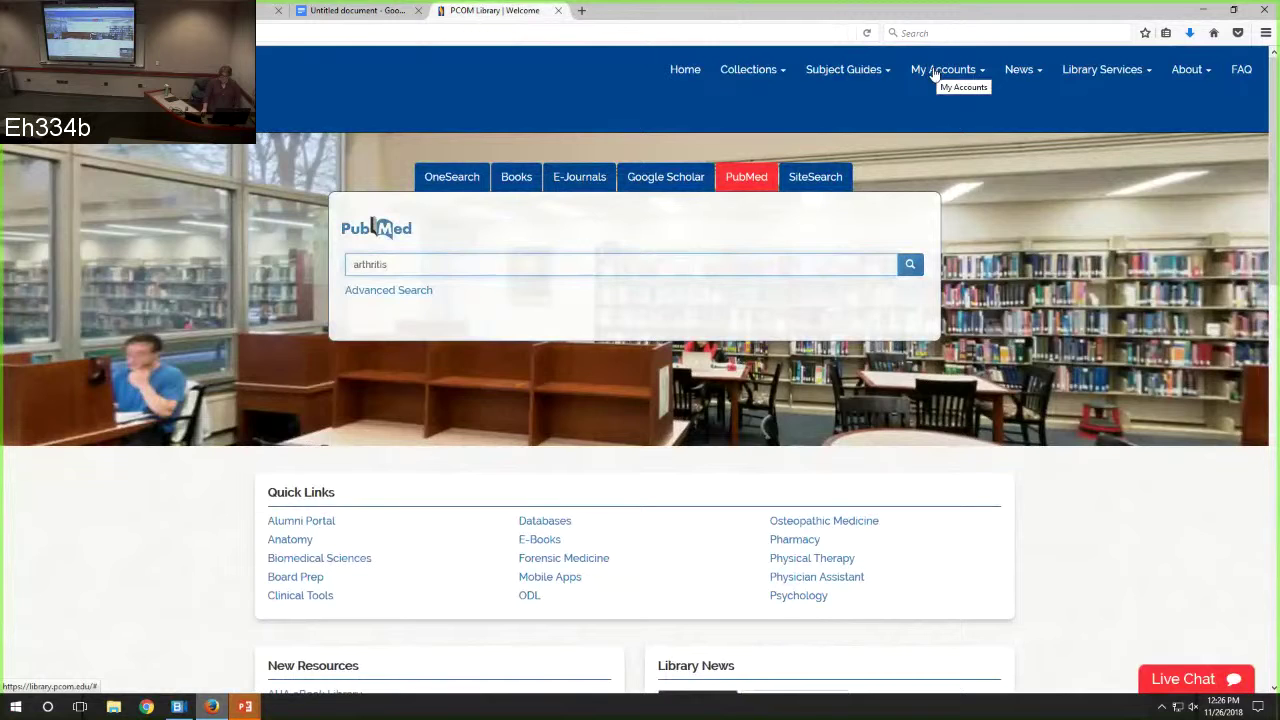
- Filter the PCOM Library's A-Z Databases list to databases starting with S
left_click(780, 71)
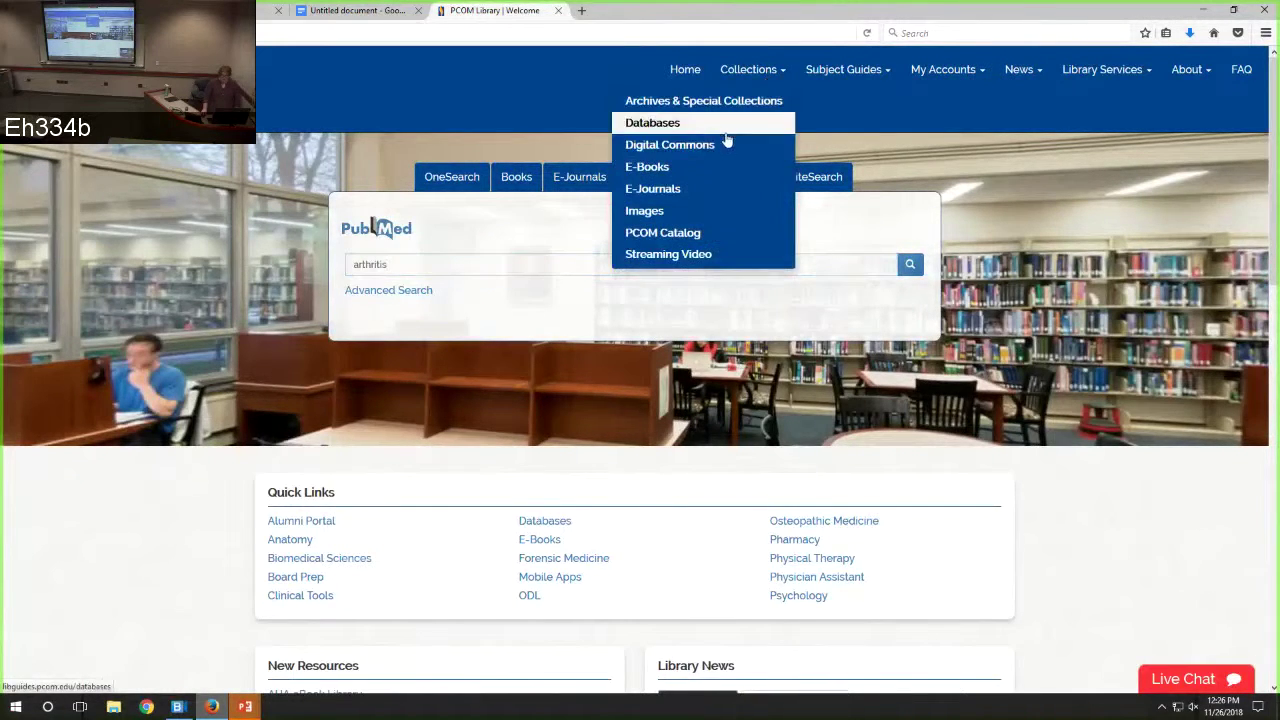
left_click(726, 136)
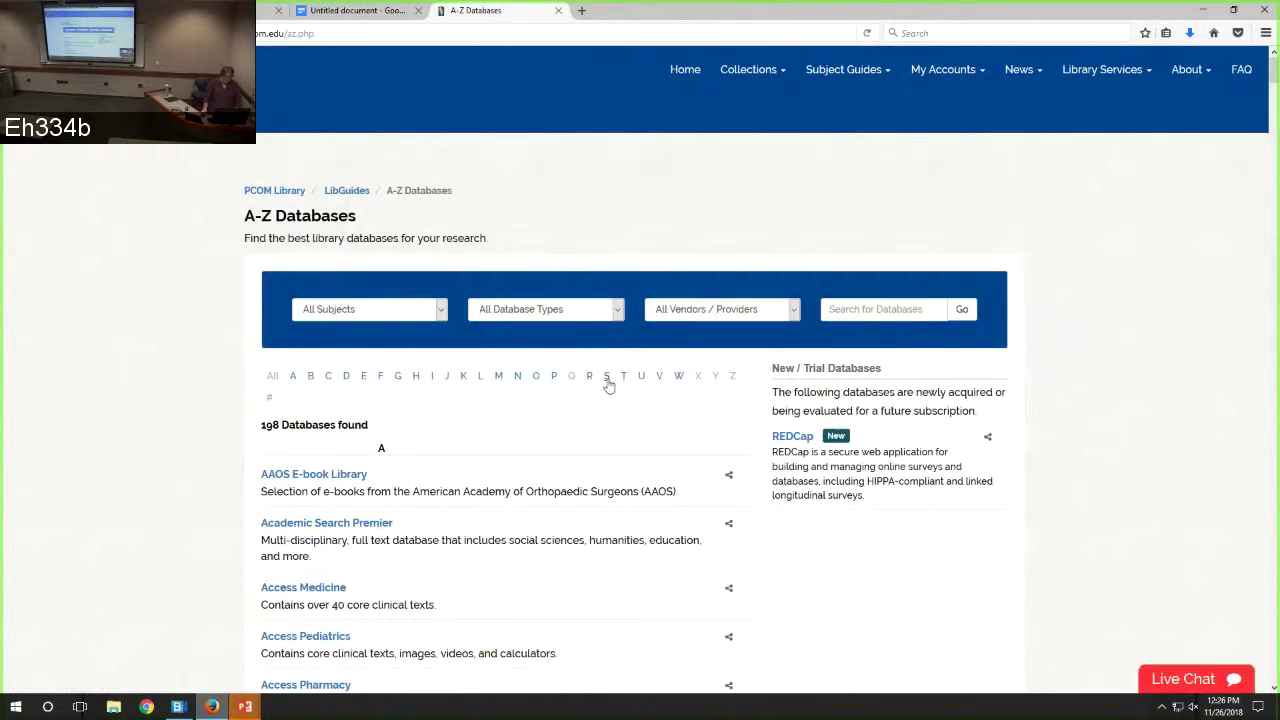
left_click(606, 378)
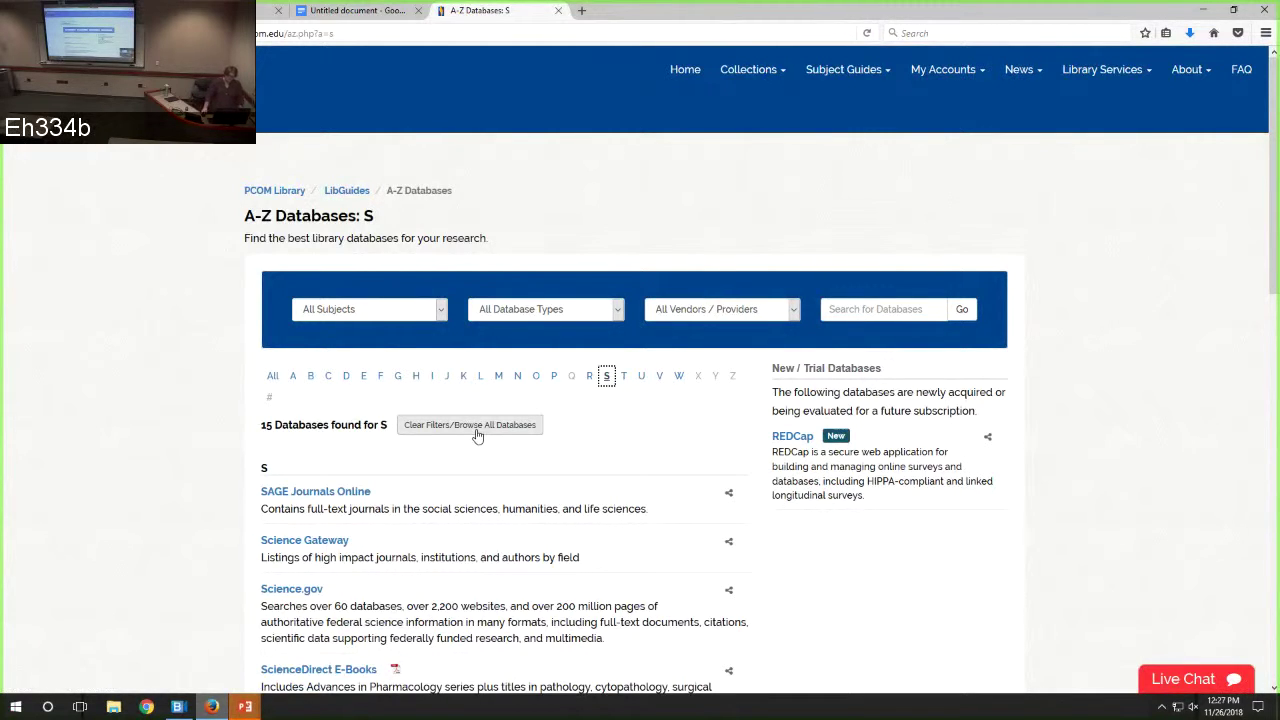
scroll(477, 436, "down", 3)
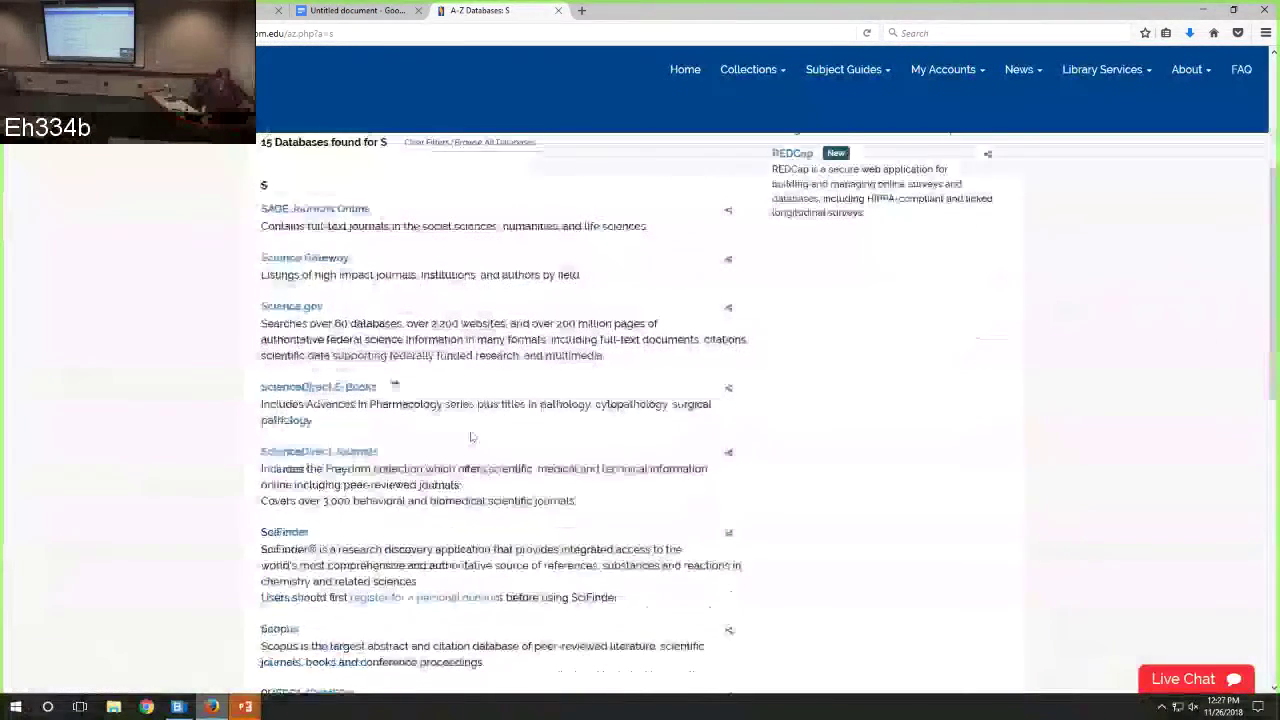
scroll(400, 360, "down", 2)
- Open Scopus and search for 'arthritis', dismissing the welcome message
left_click(279, 378)
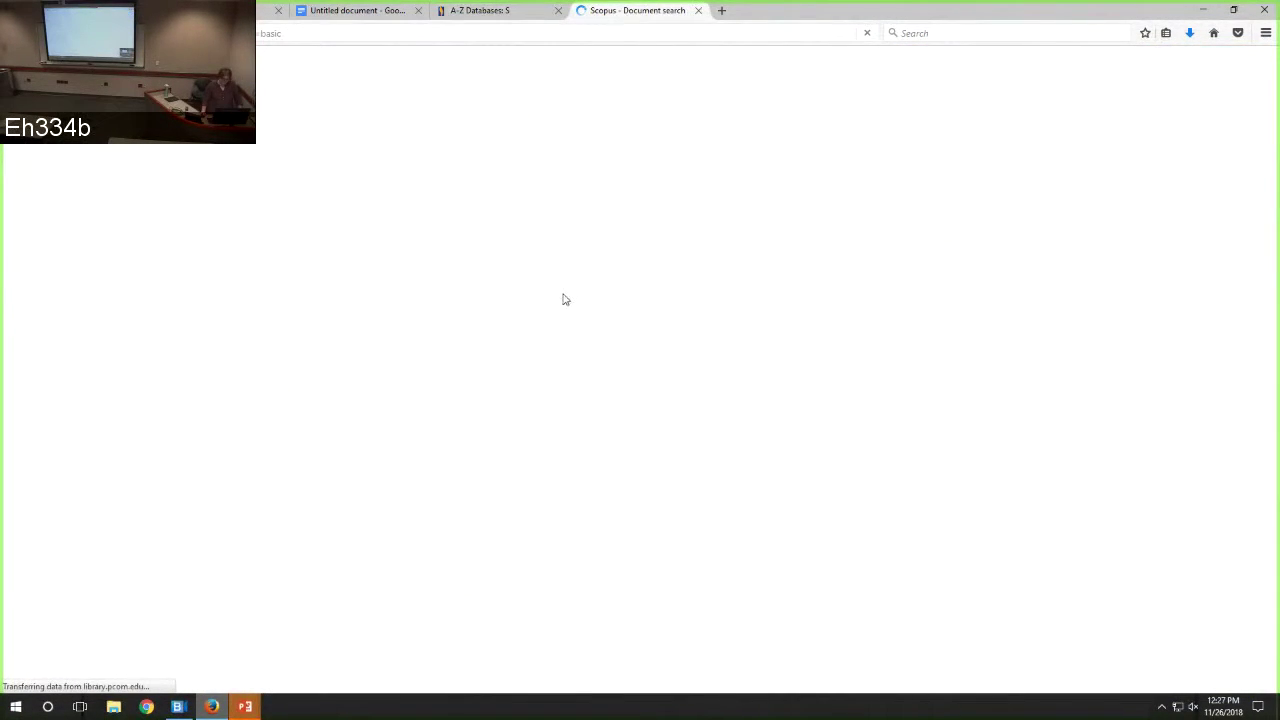
left_click(486, 252)
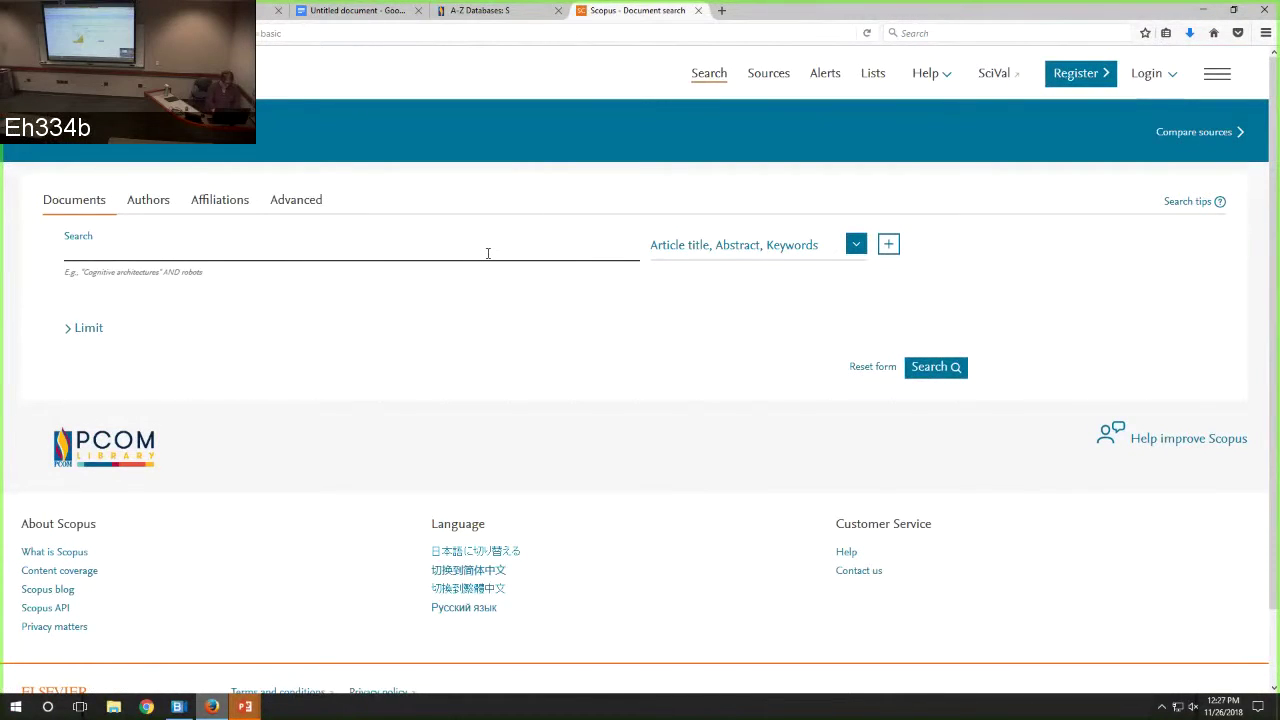
type("a")
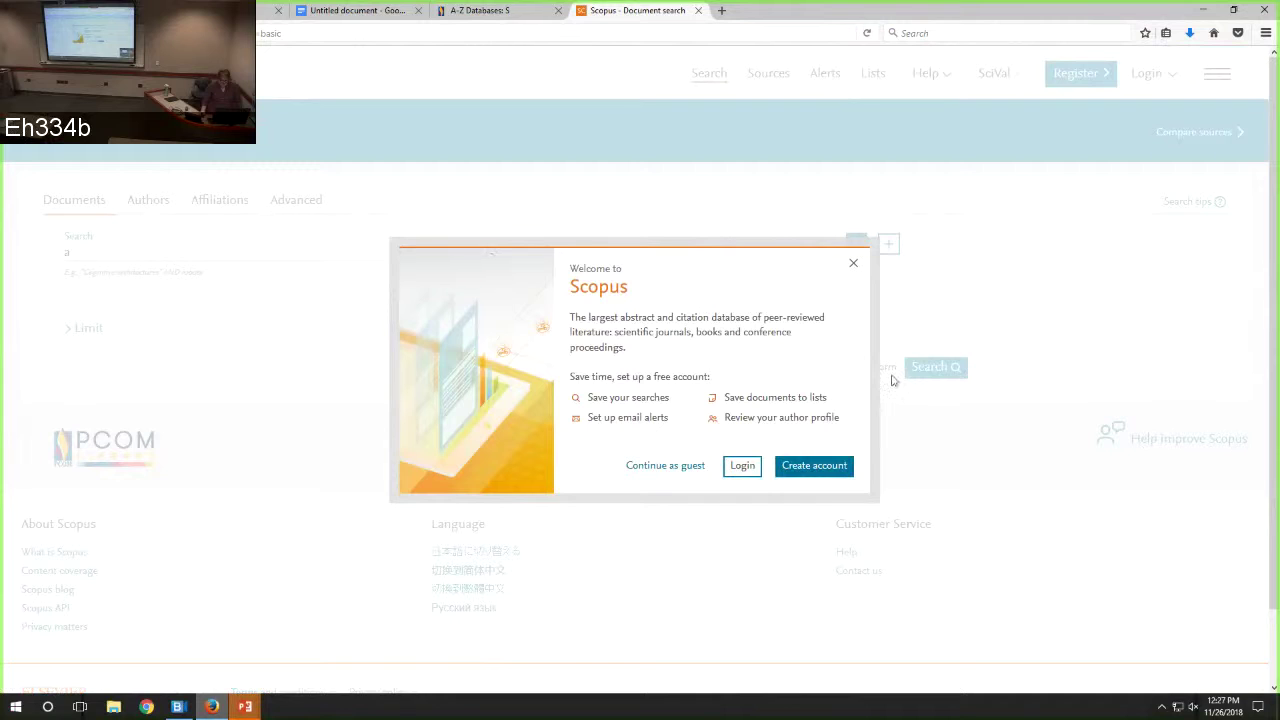
left_click(854, 266)
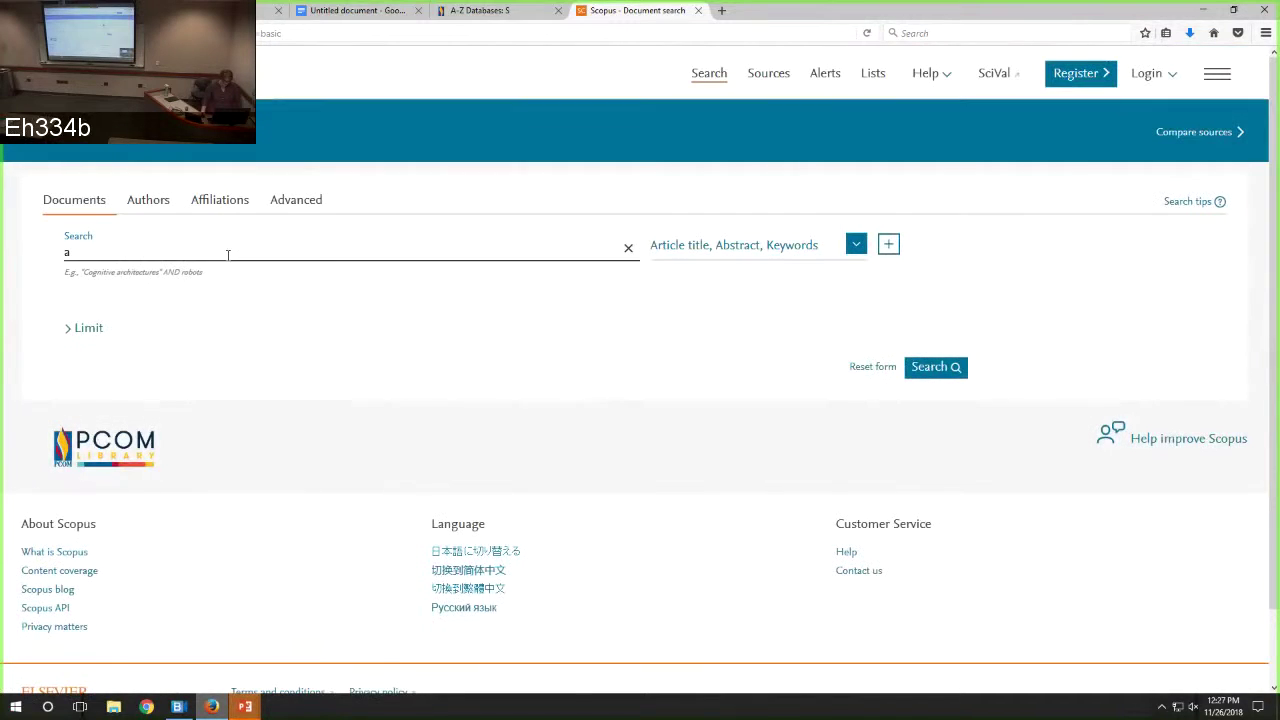
type("rthritis")
key("Return")
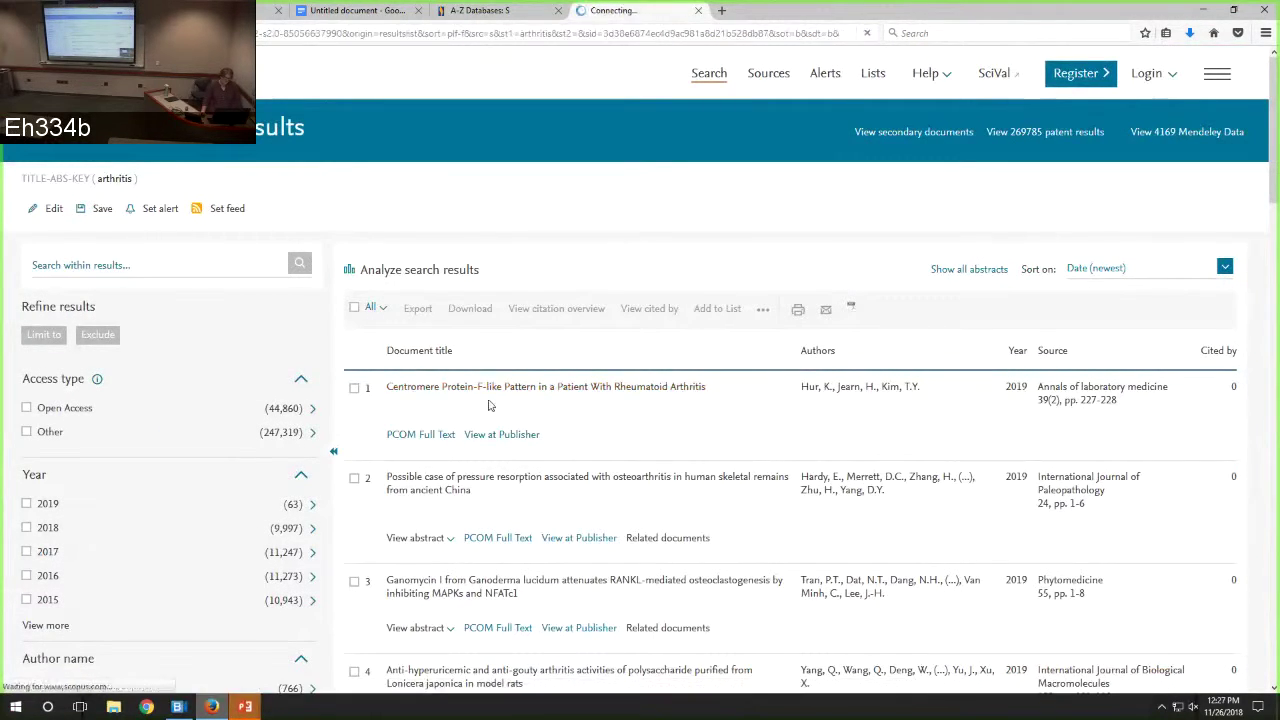
- Export the Centromere Protein-F-like Pattern article from the results in RefWorks format
left_click(570, 390)
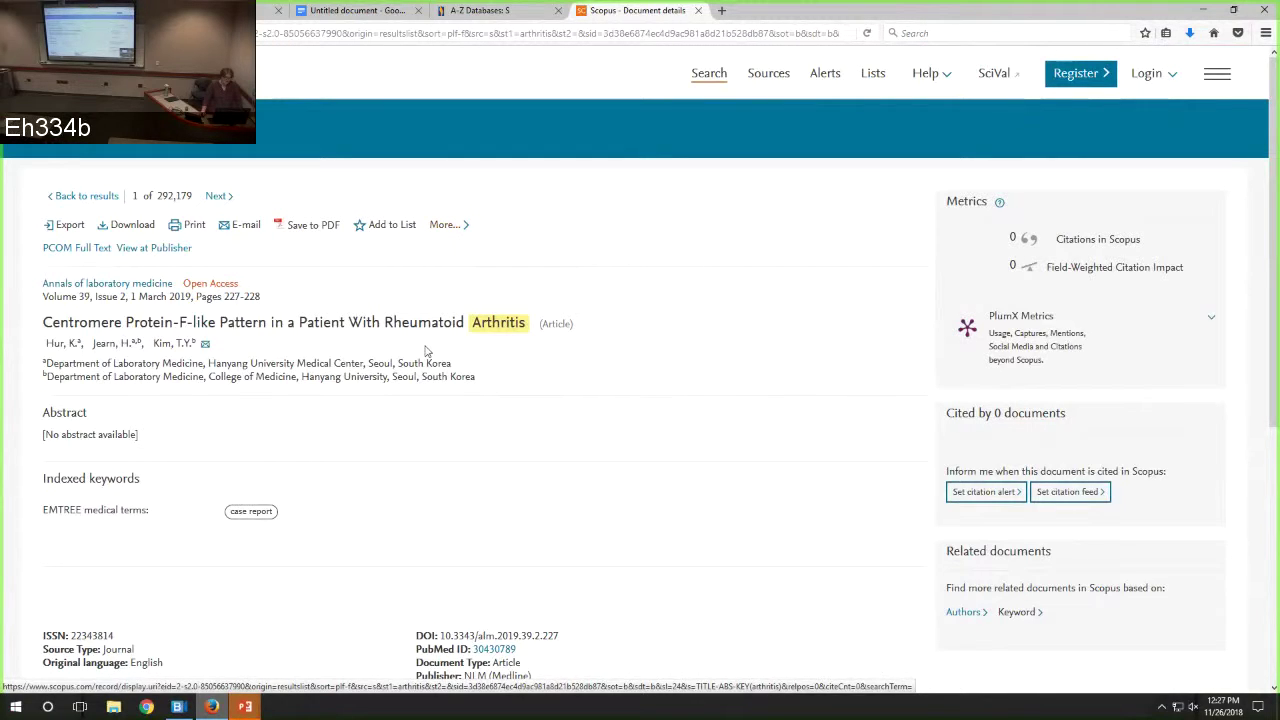
left_click(66, 232)
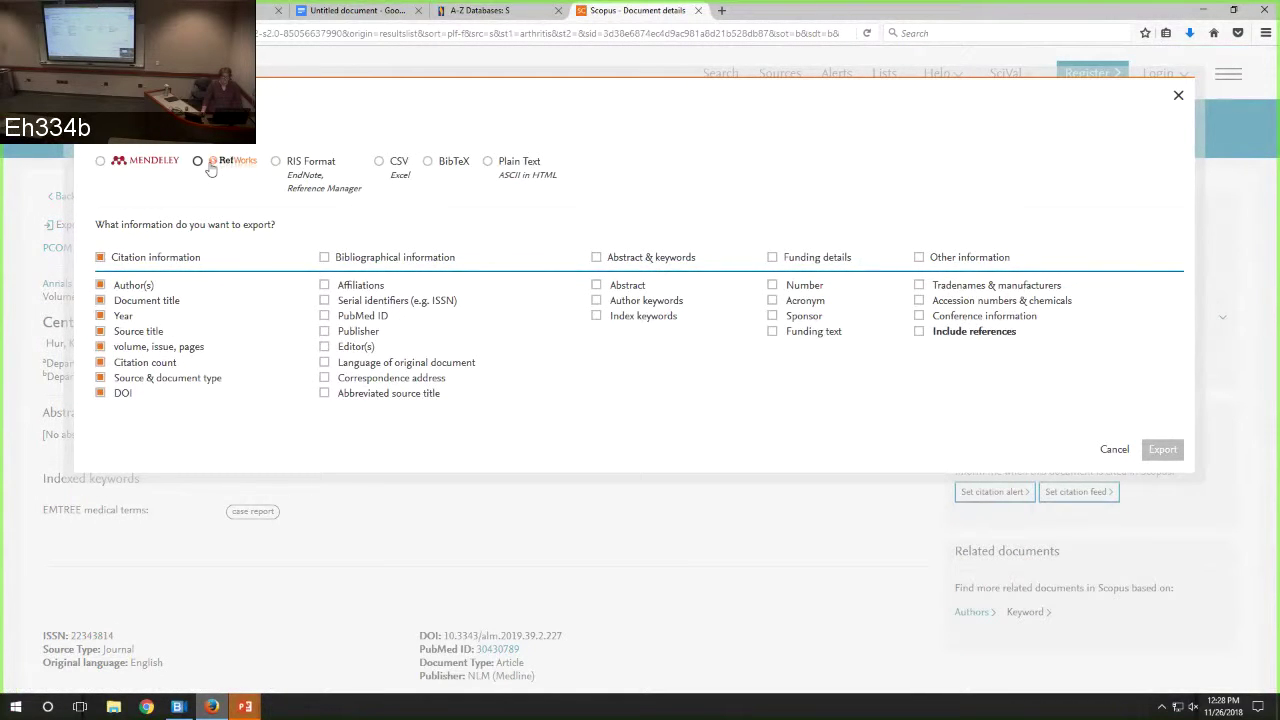
left_click(208, 165)
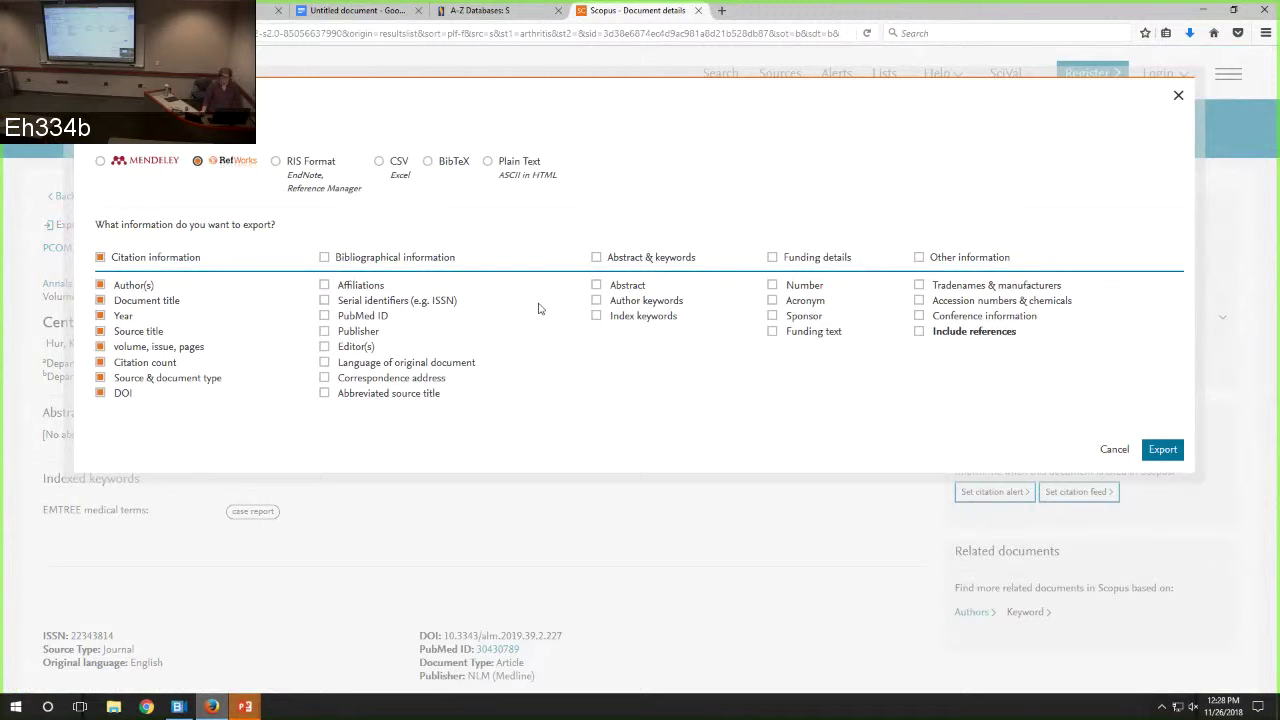
left_click(1160, 450)
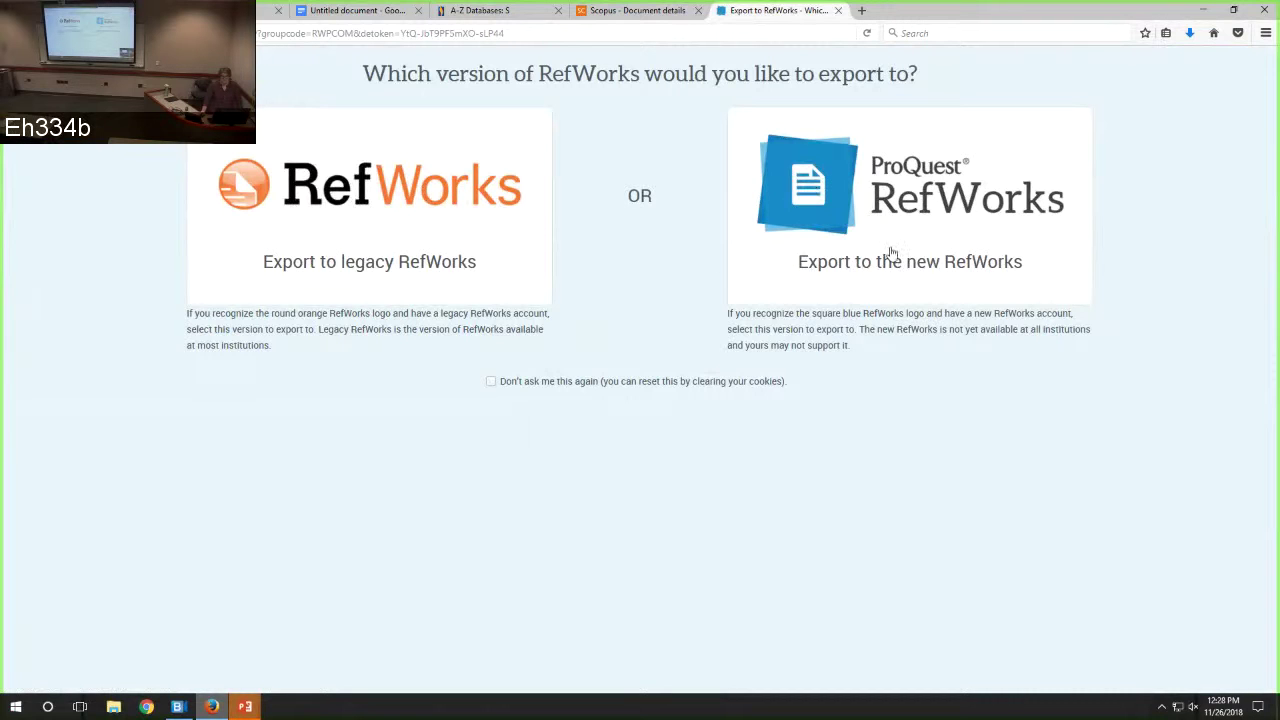
- Send the export to the new RefWorks and confirm, listing Ref ID 2398 under Last Imported
left_click(902, 207)
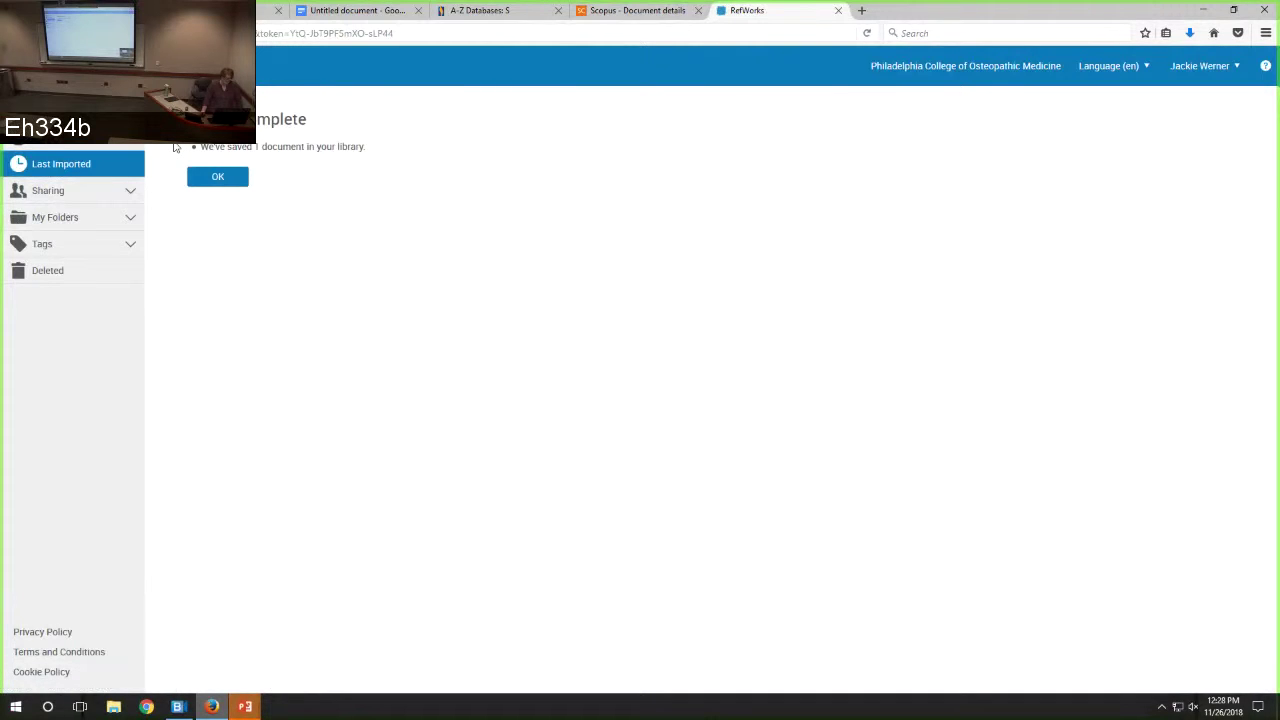
left_click(217, 176)
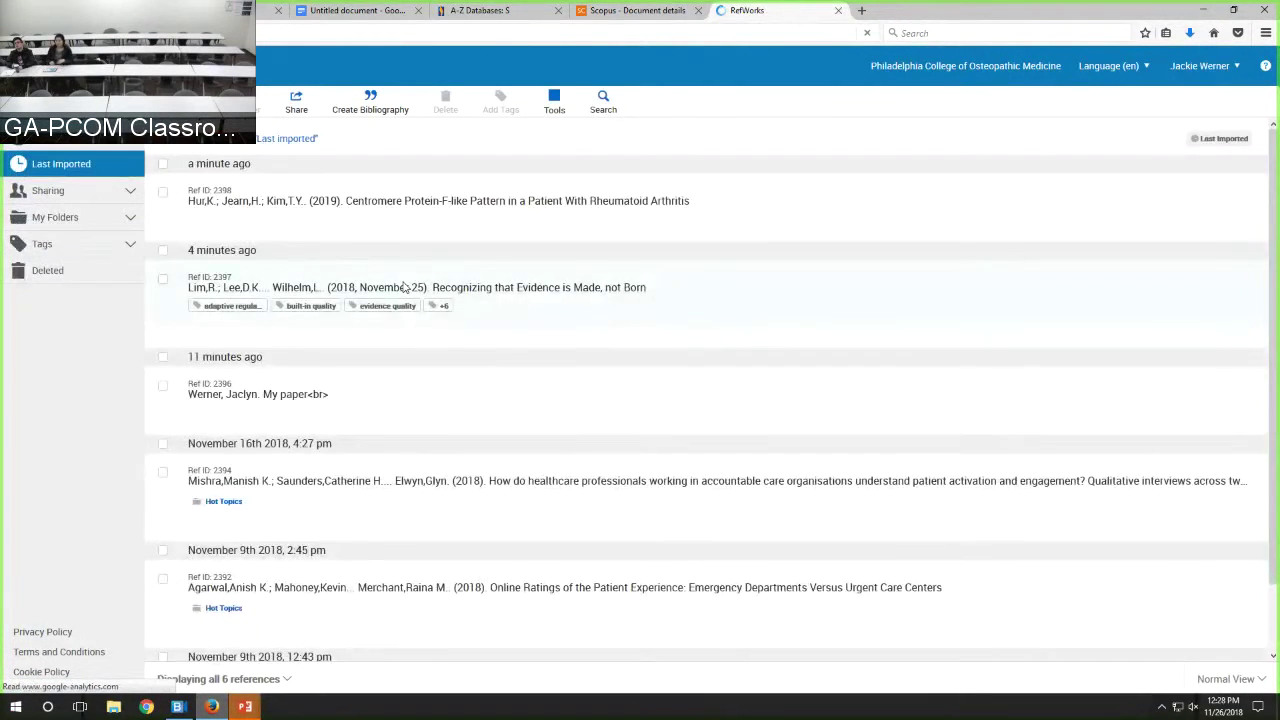
scroll(403, 283, "down", 1)
scroll(390, 250, "up", 1)
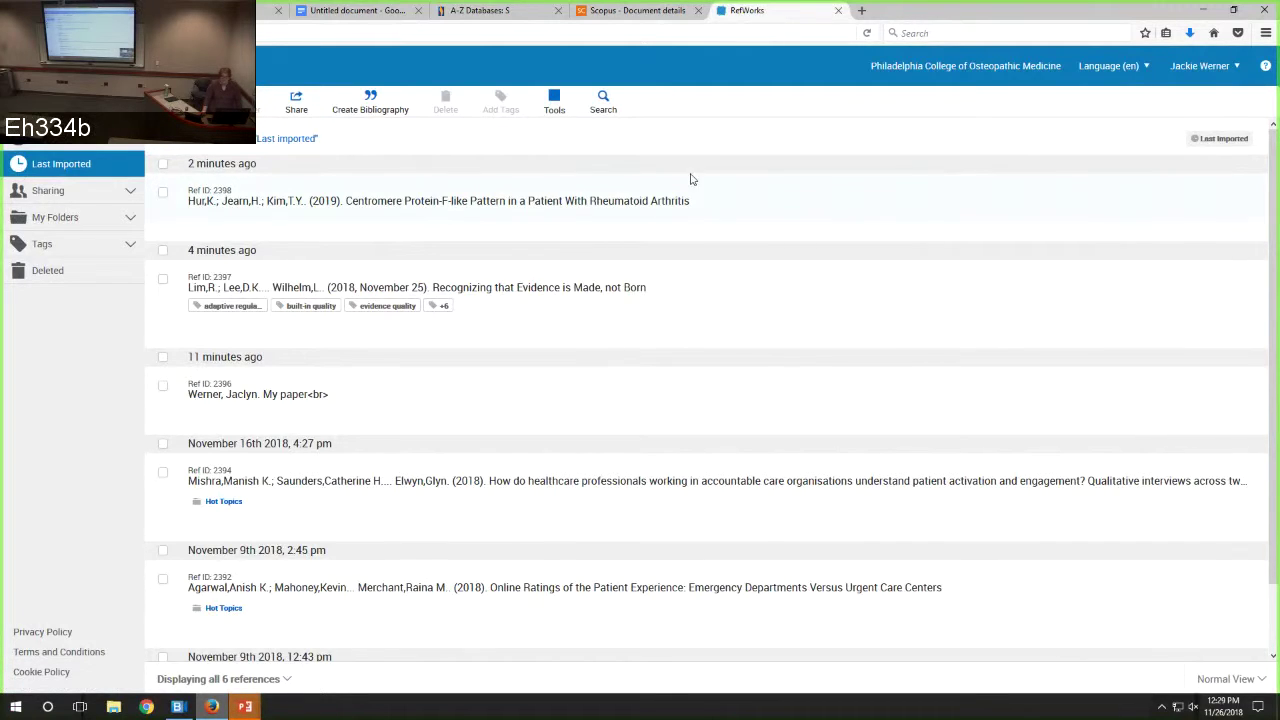
- Open Ref ID 2398's details, then check the Tools menu and expand Sharing in the sidebar
left_click(245, 200)
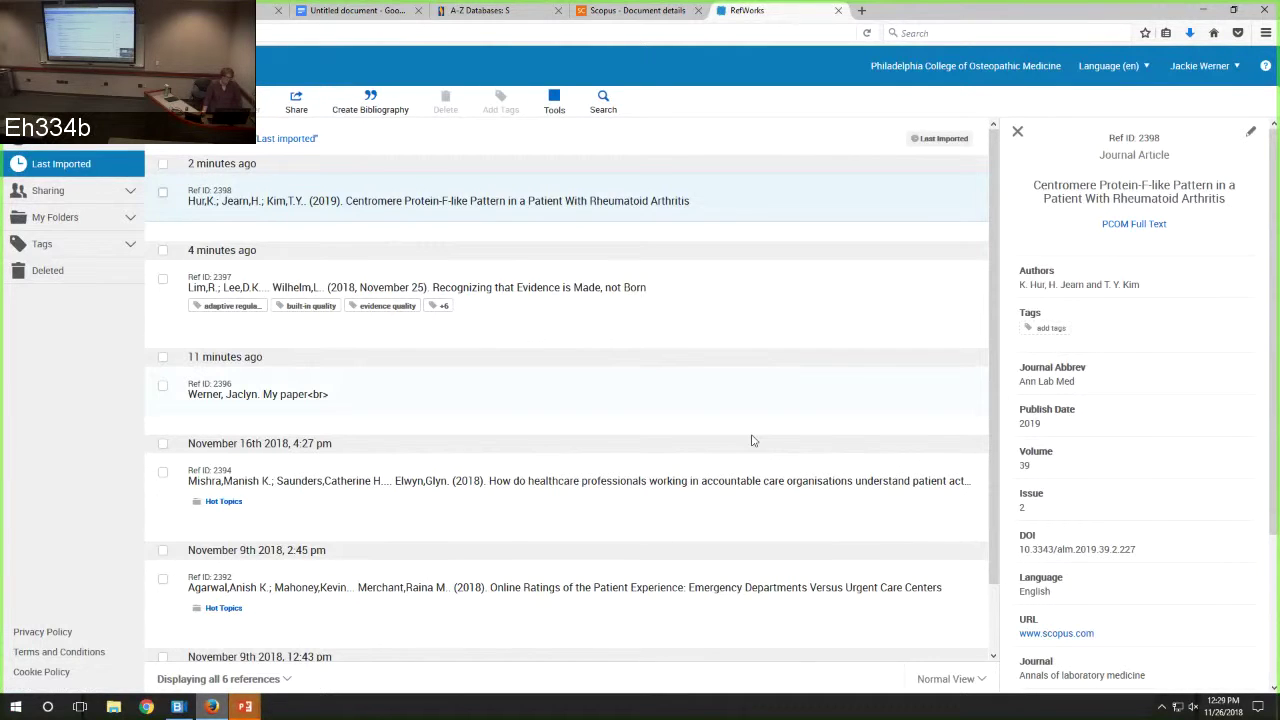
scroll(567, 292, "down", 1)
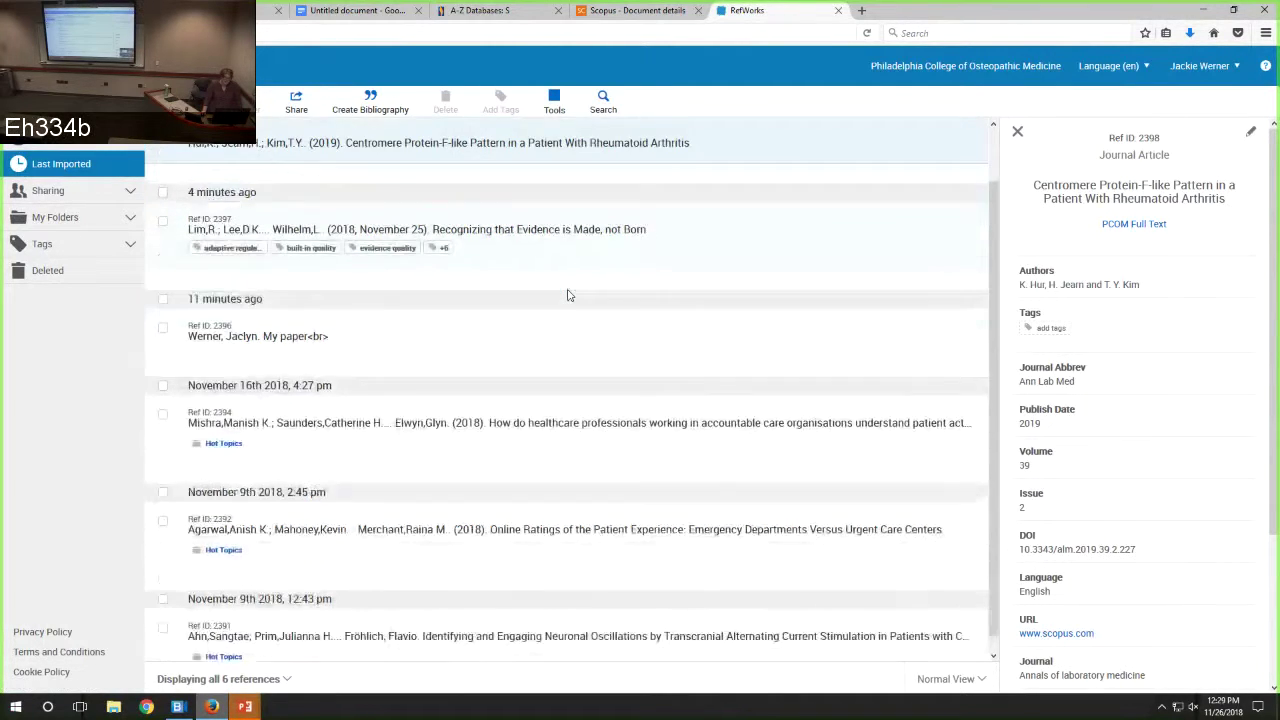
scroll(567, 292, "up", 1)
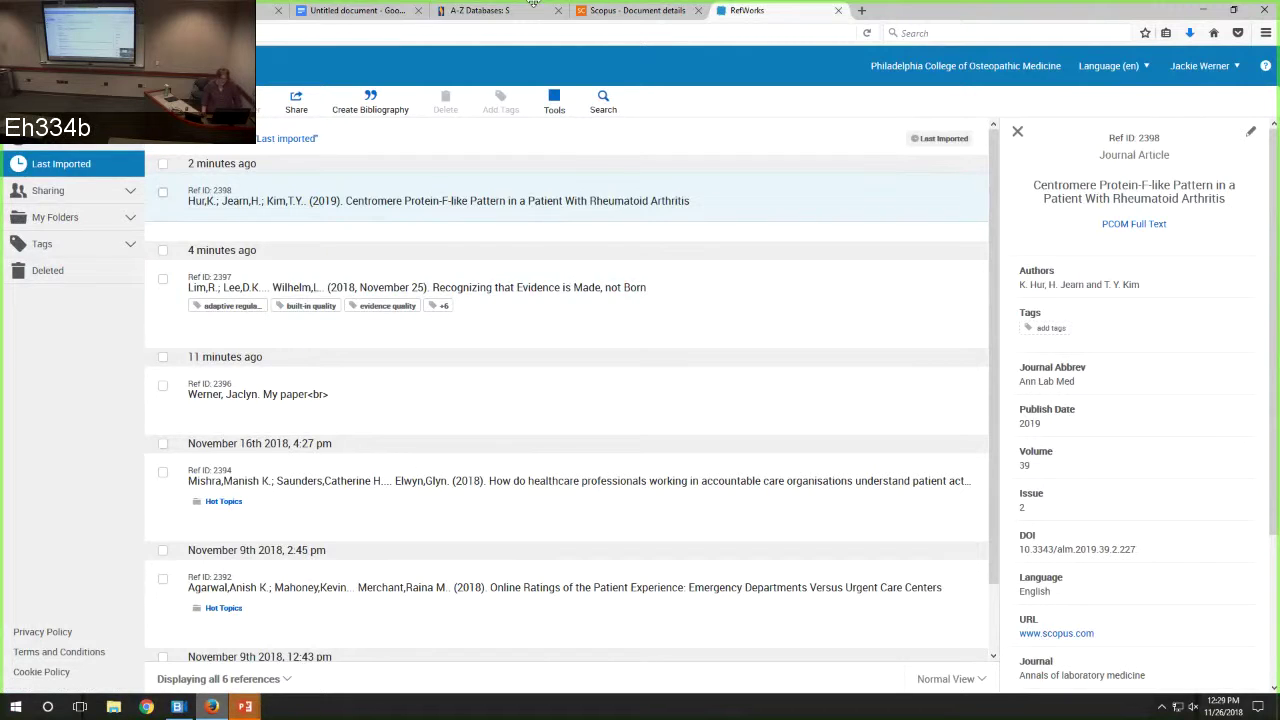
left_click(555, 105)
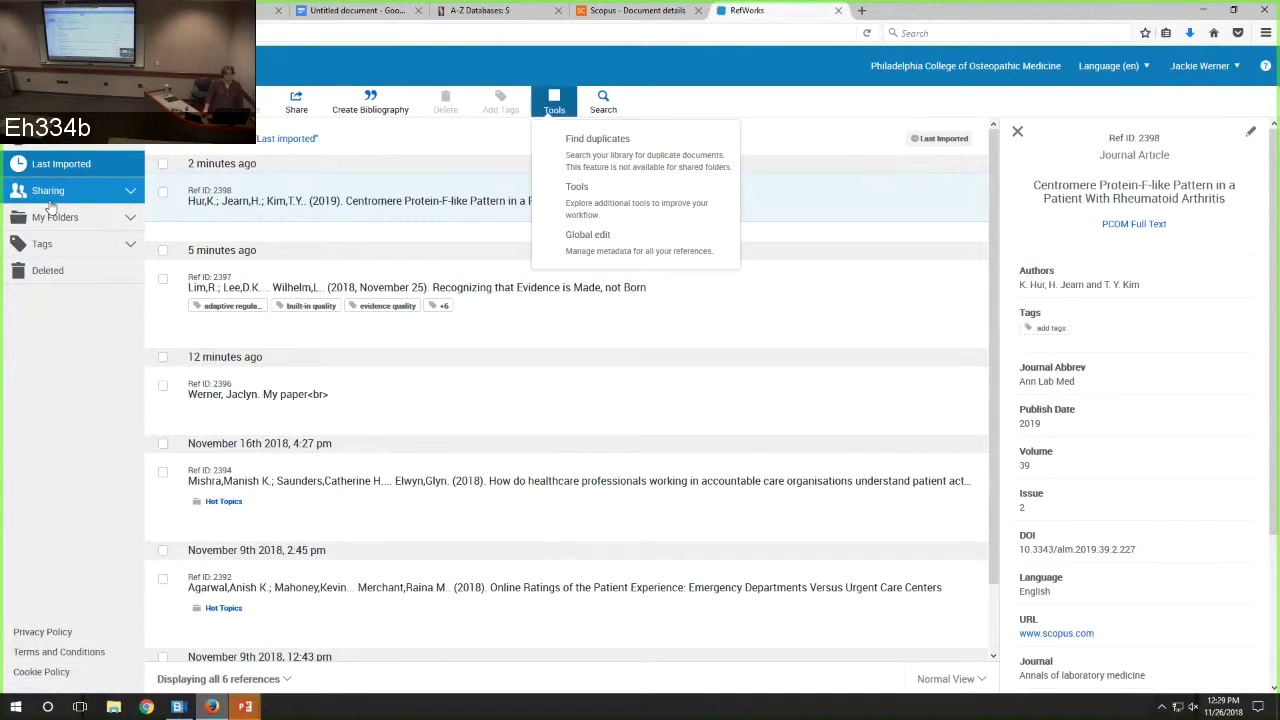
left_click(49, 199)
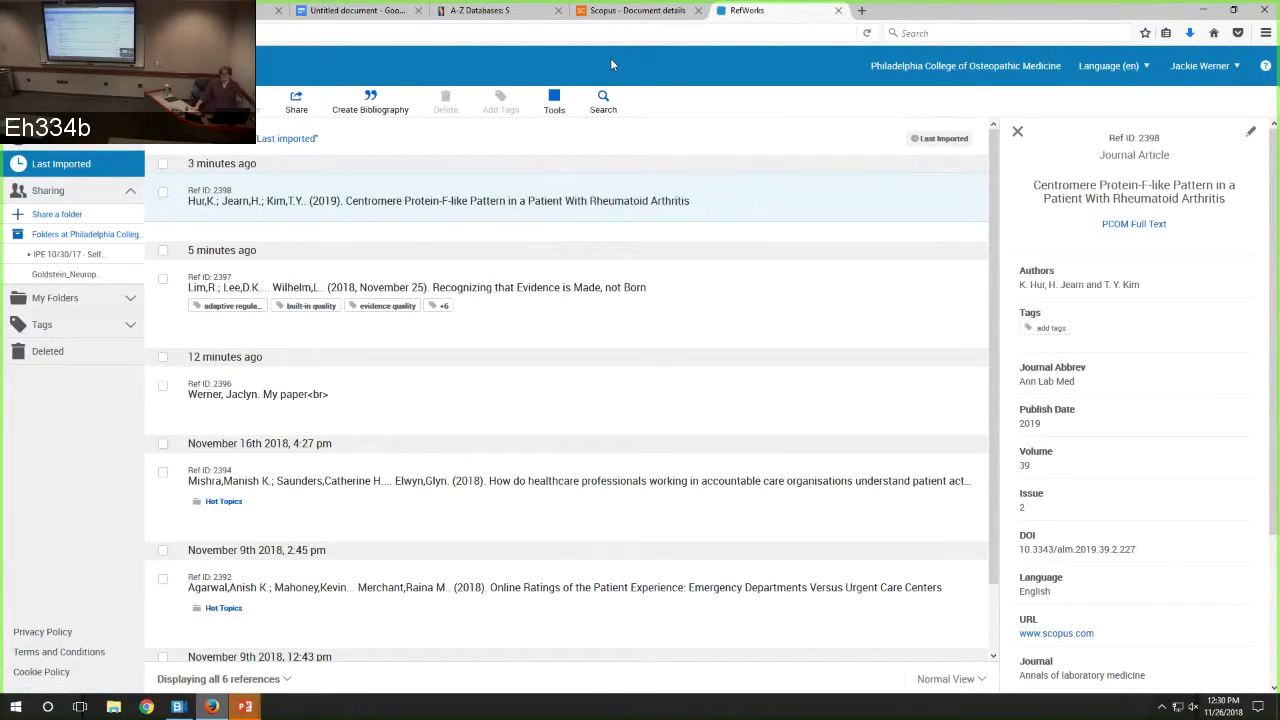
left_click(54, 218)
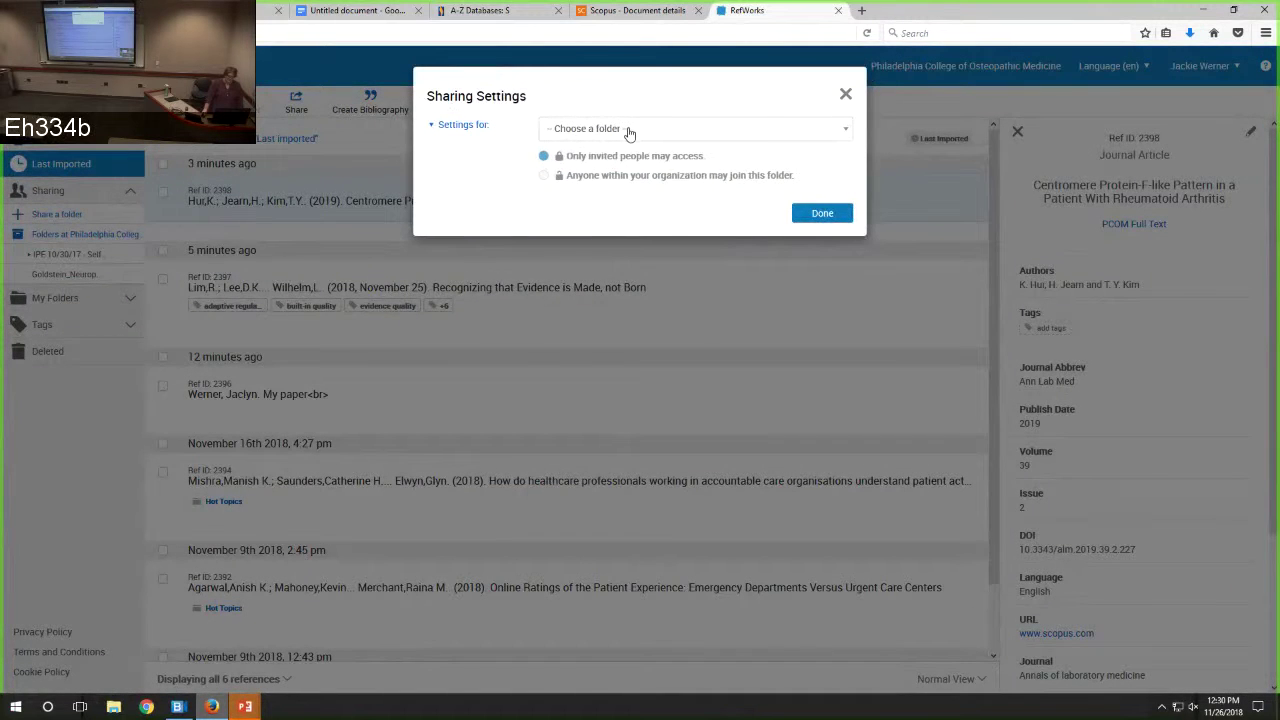
left_click(625, 130)
left_click(624, 210)
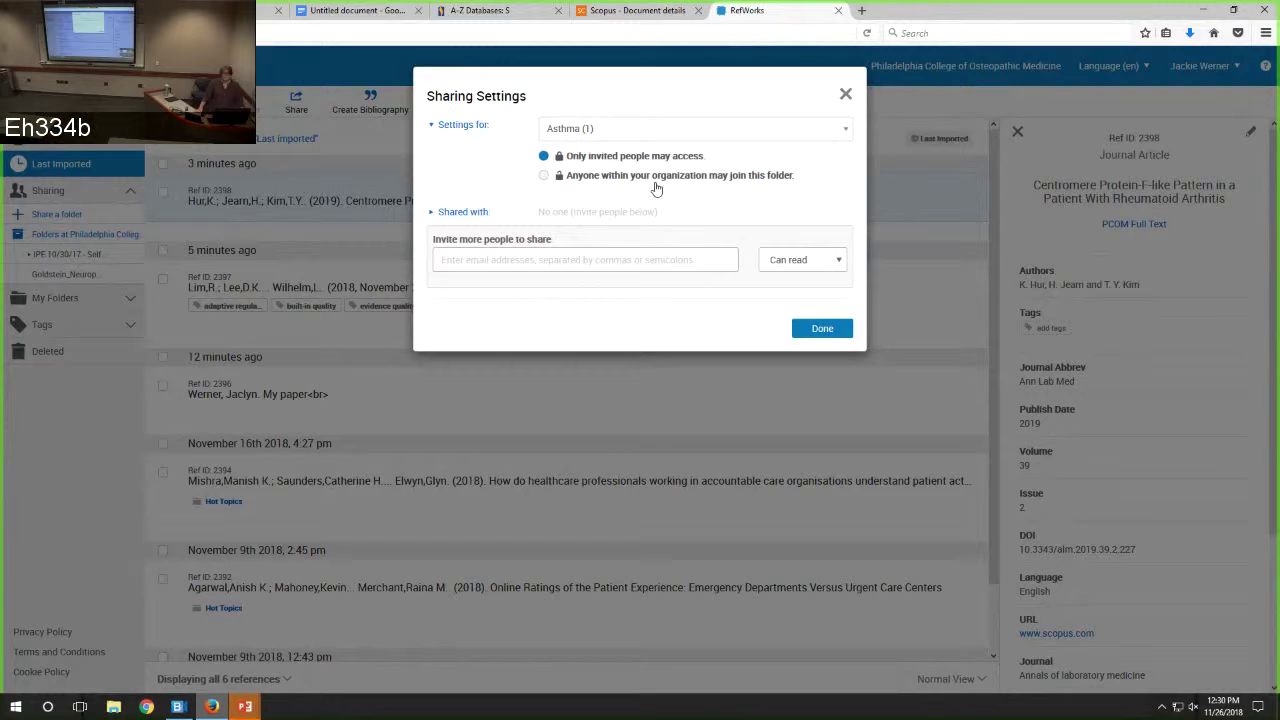
left_click(845, 96)
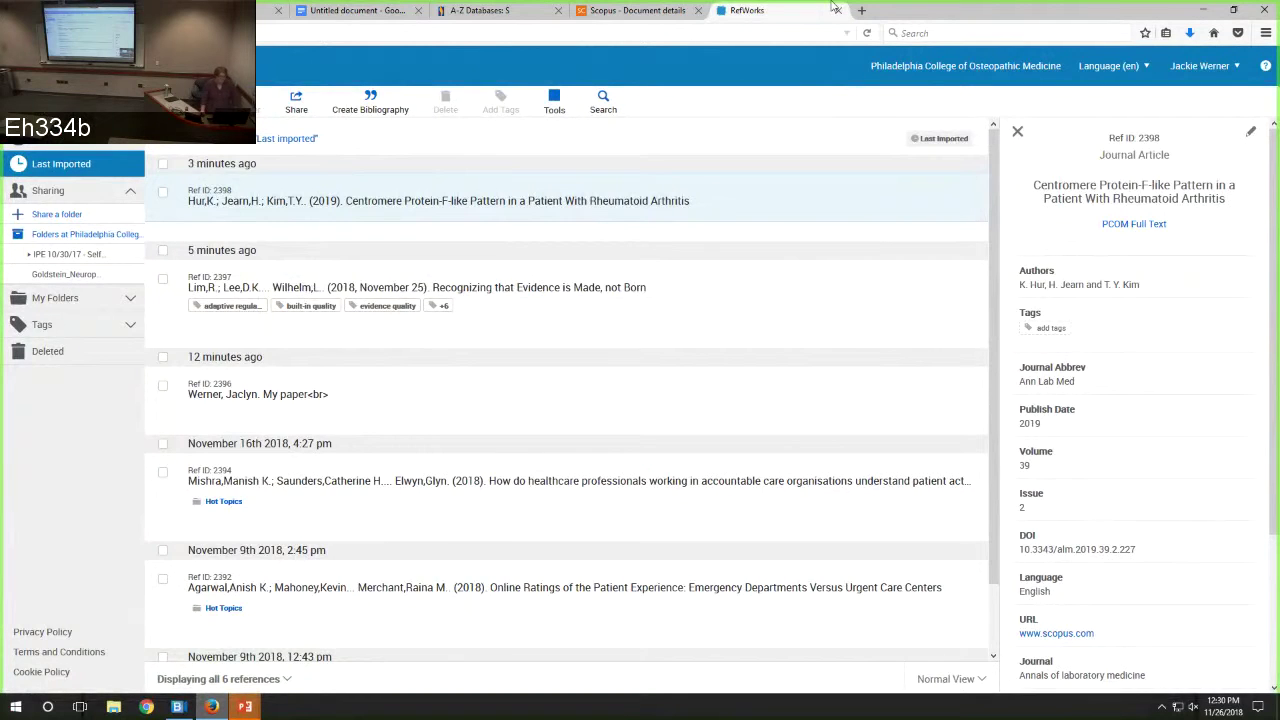
- Go to the Tools page and scroll to the Cite in Microsoft Word and Google Docs sections
left_click(563, 110)
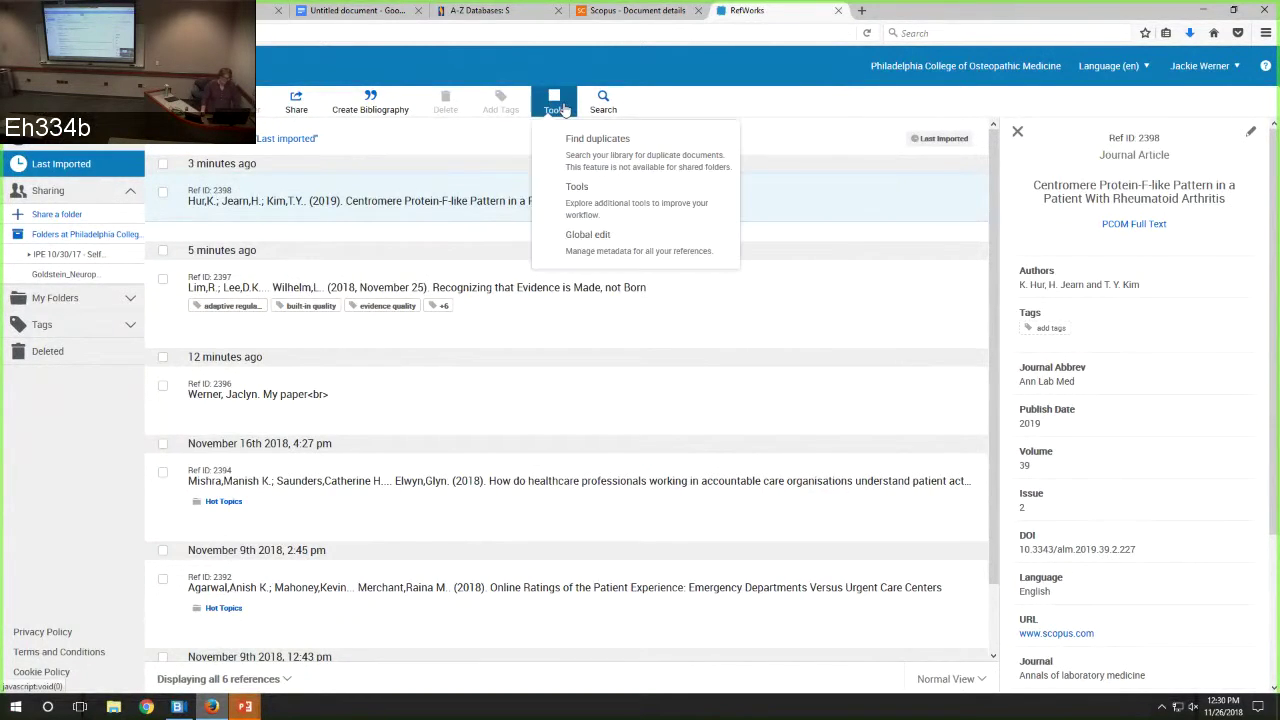
left_click(603, 202)
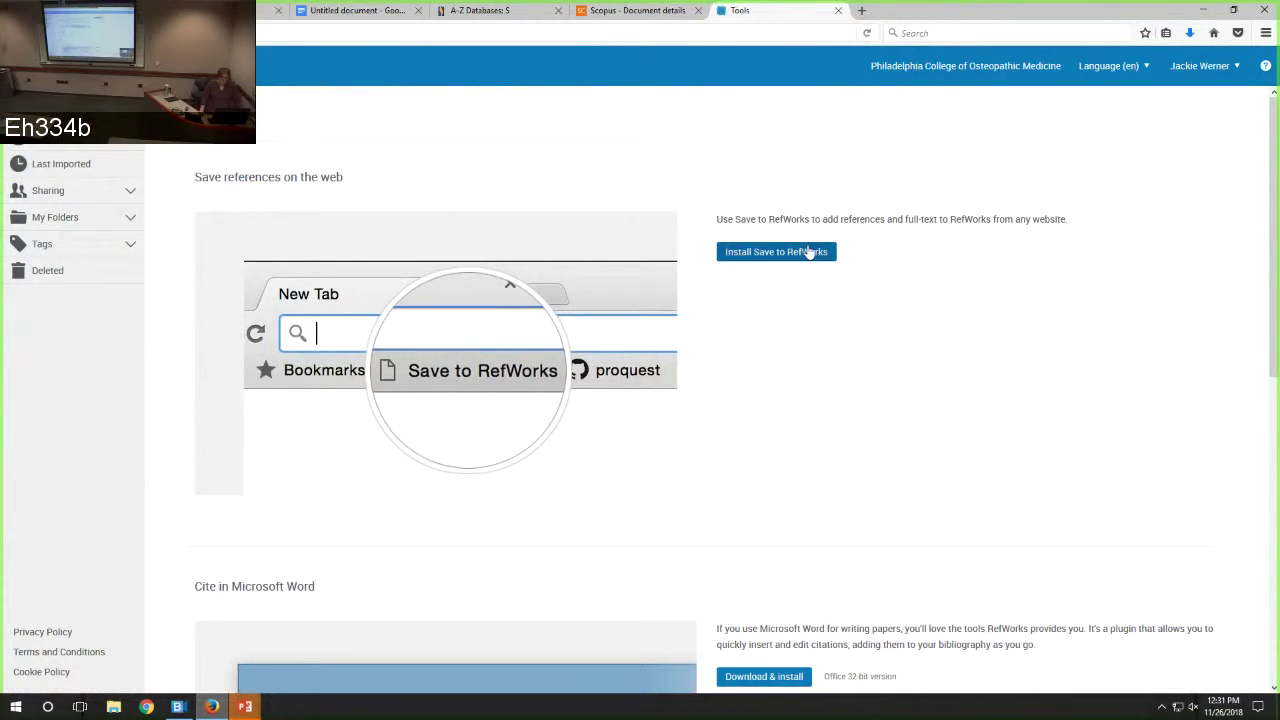
scroll(808, 251, "down", 5)
scroll(808, 251, "up", 2)
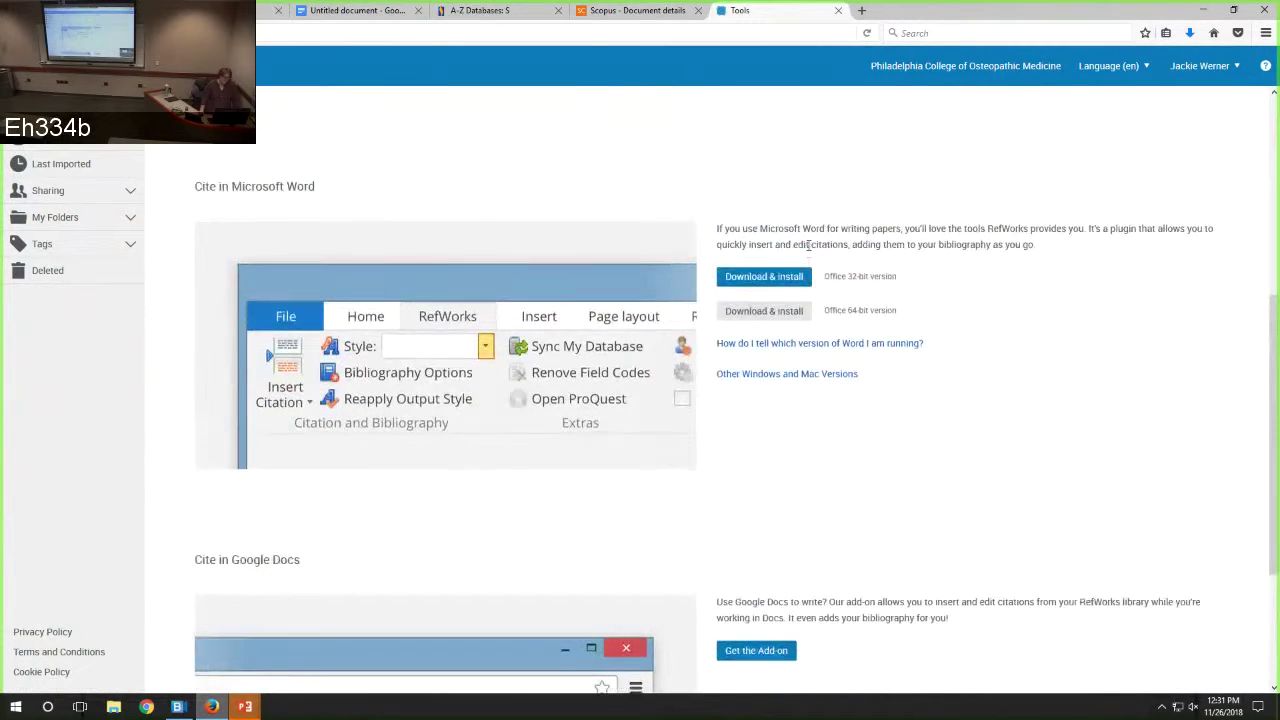
scroll(600, 380, "down", 2)
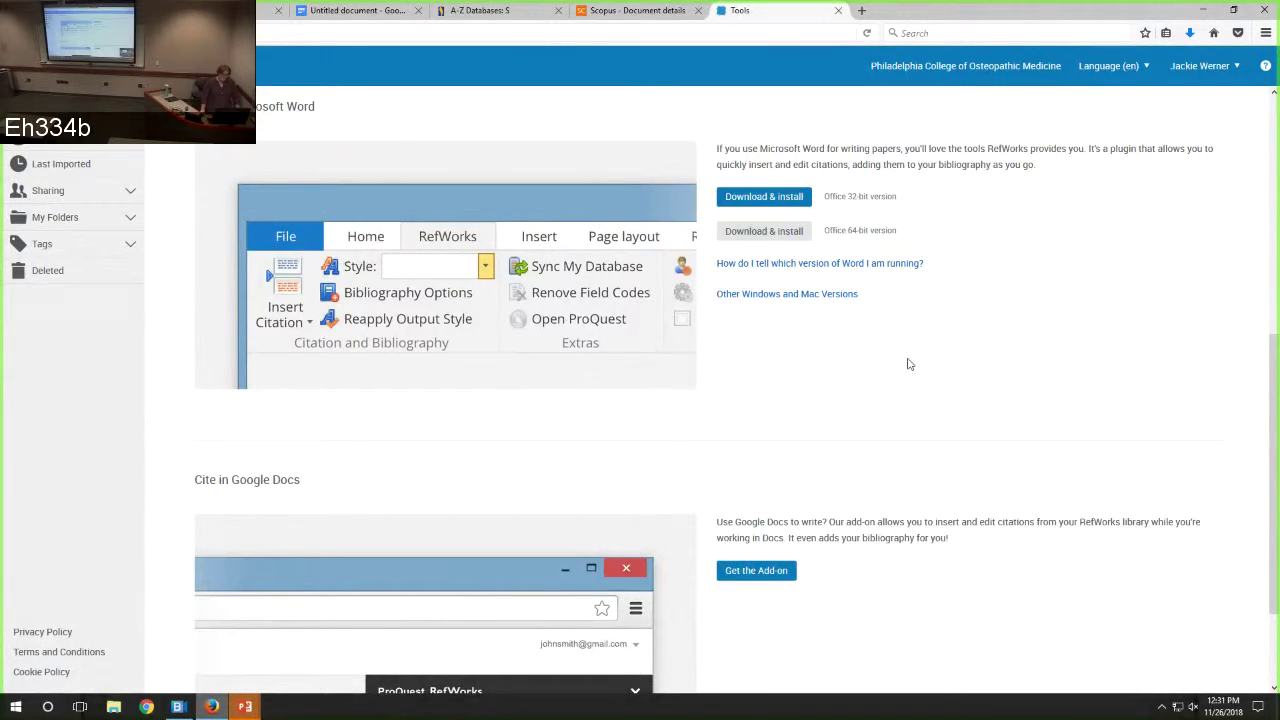
- Show the Mac versions of the Word citation add-on and read their installation instructions
left_click(803, 297)
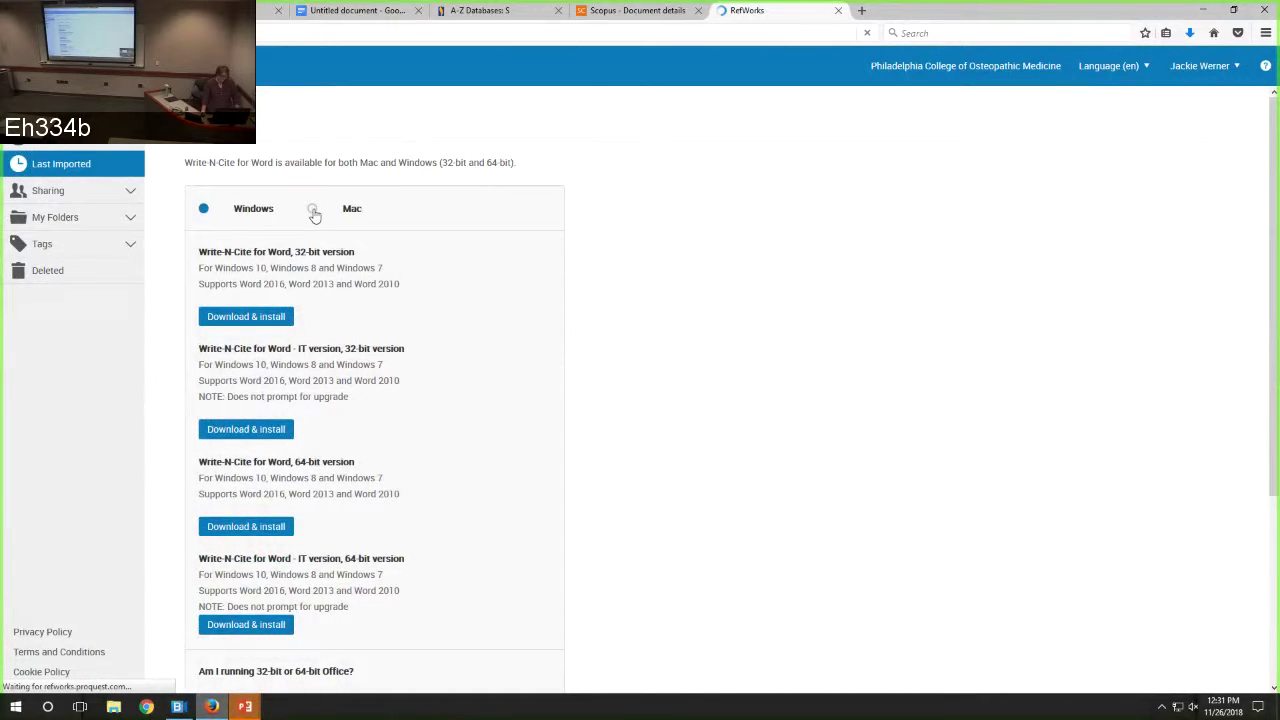
left_click(312, 210)
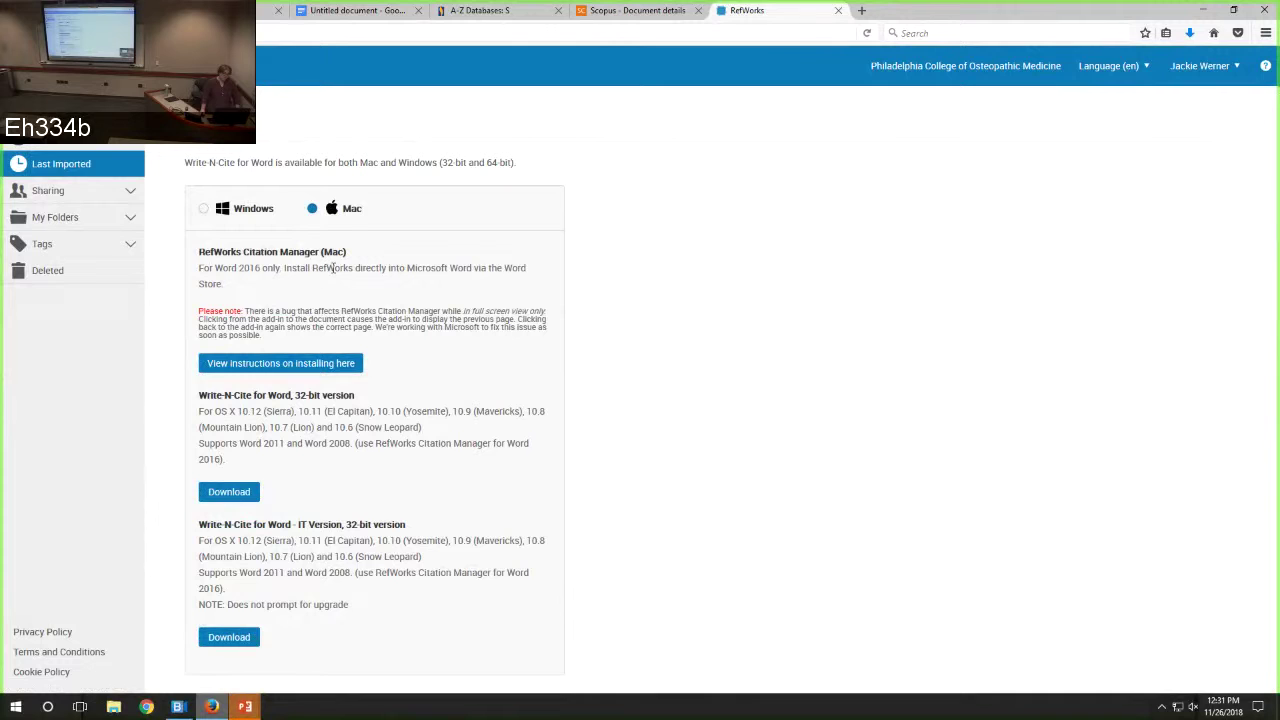
left_click(316, 372)
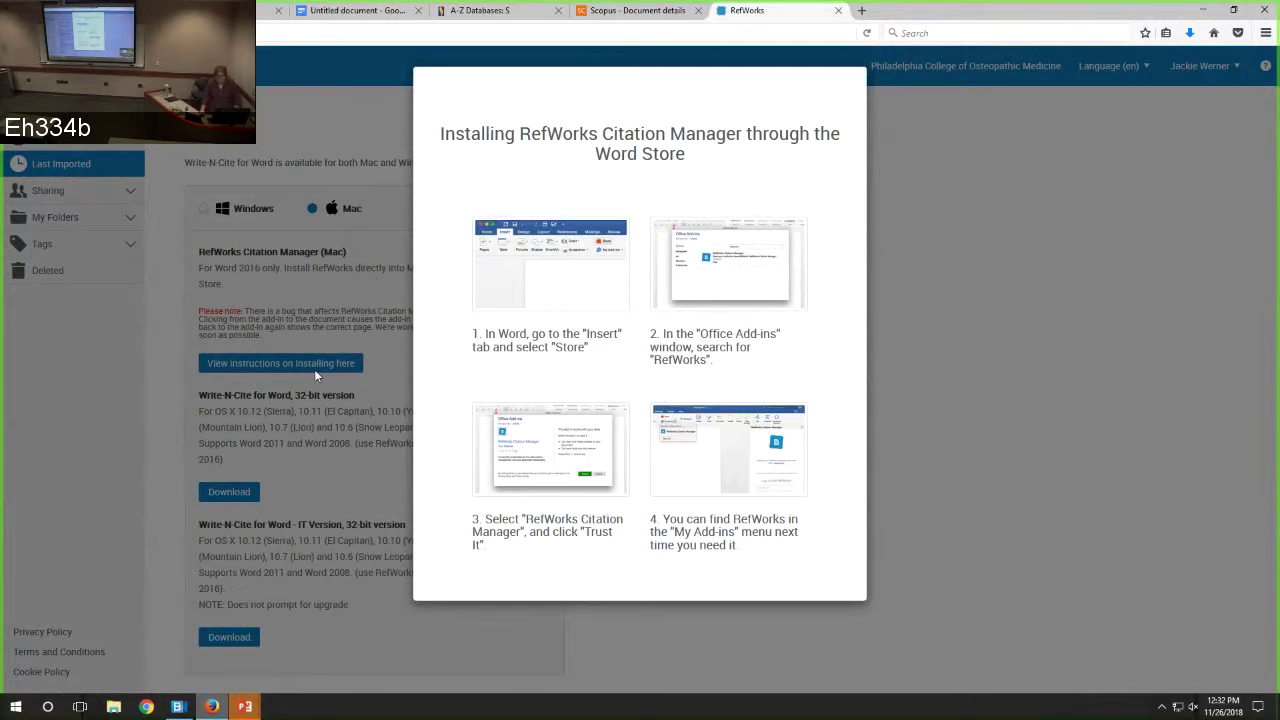
left_click(1035, 342)
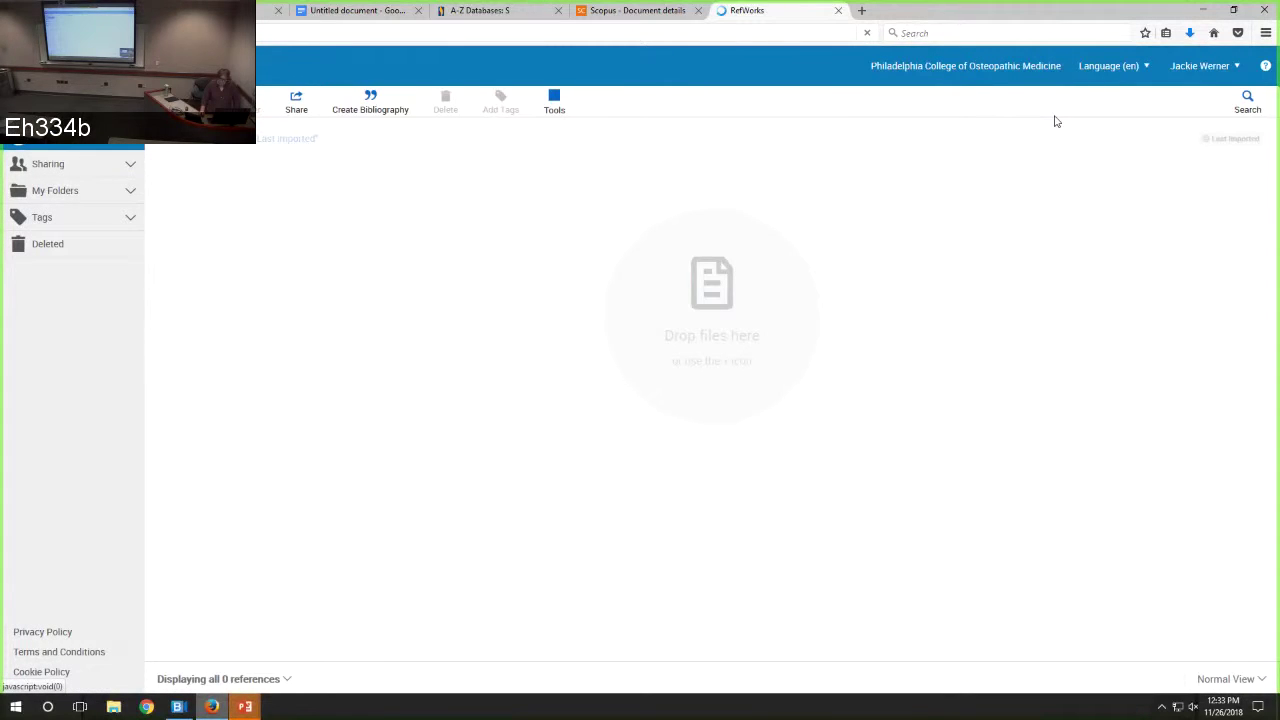
- Reopen the RefWorks Tools page and scroll to Cite in Google Docs
left_click(557, 116)
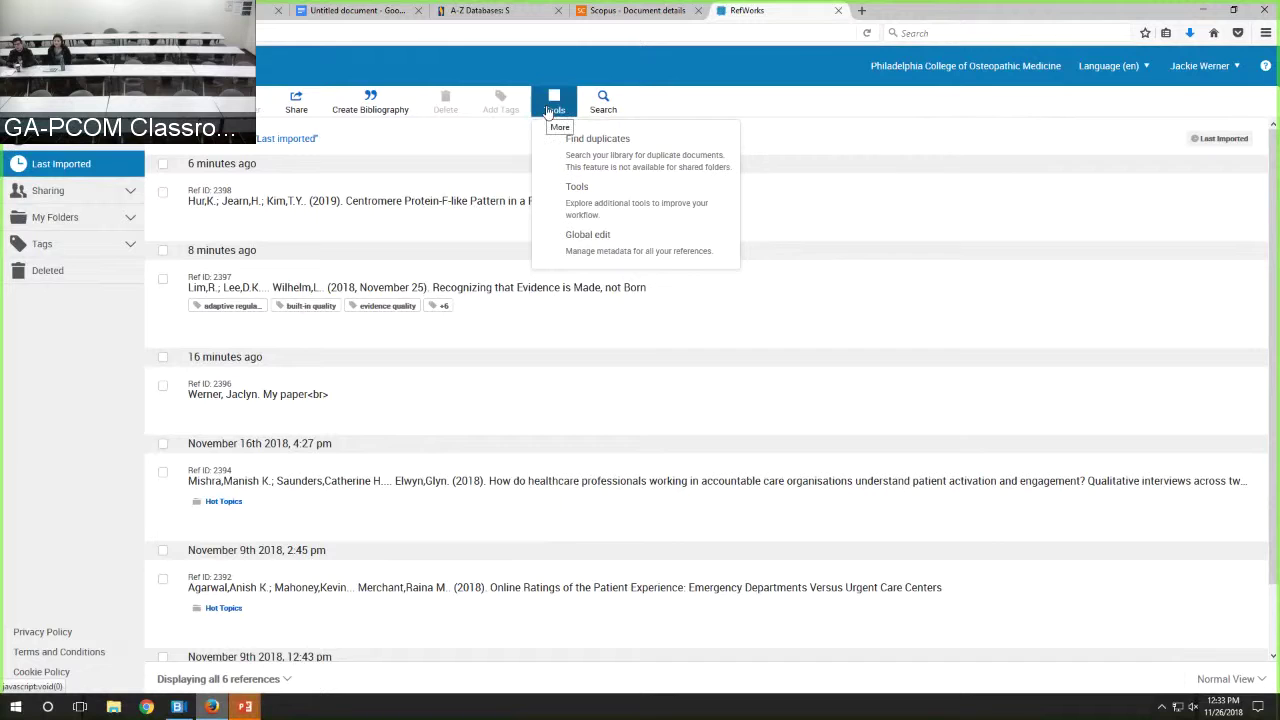
left_click(554, 110)
left_click(554, 110)
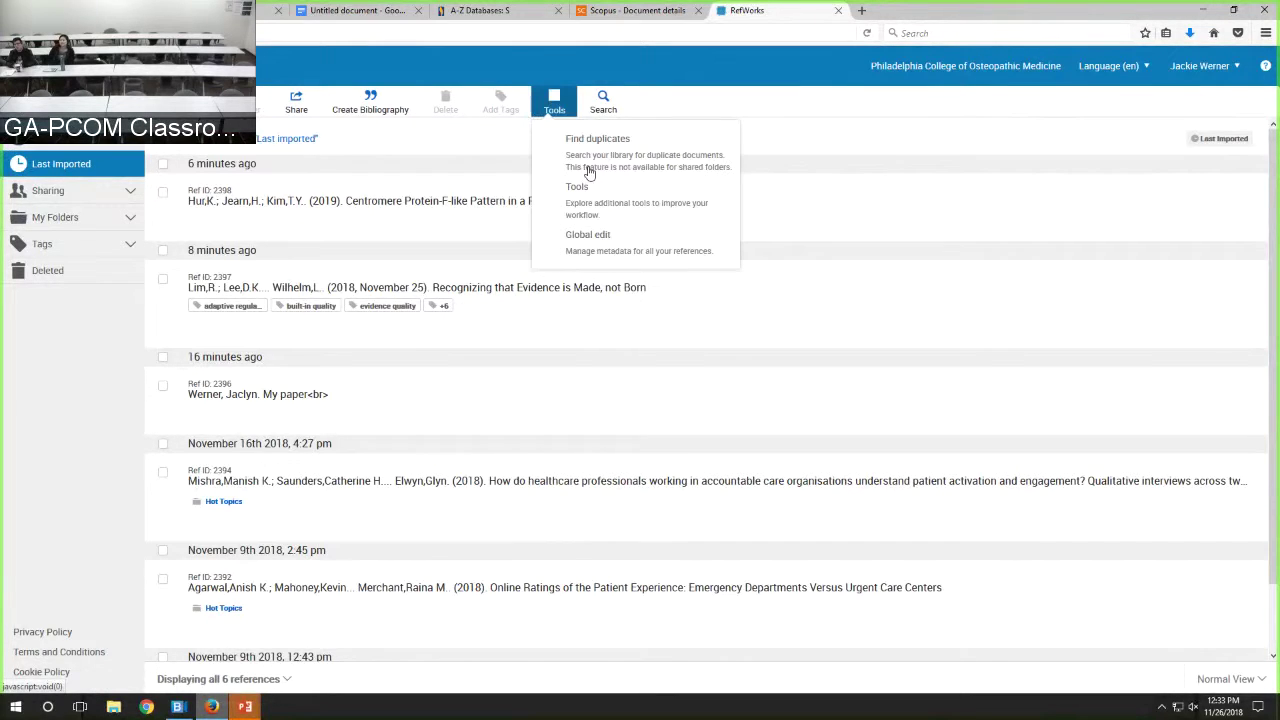
left_click(606, 211)
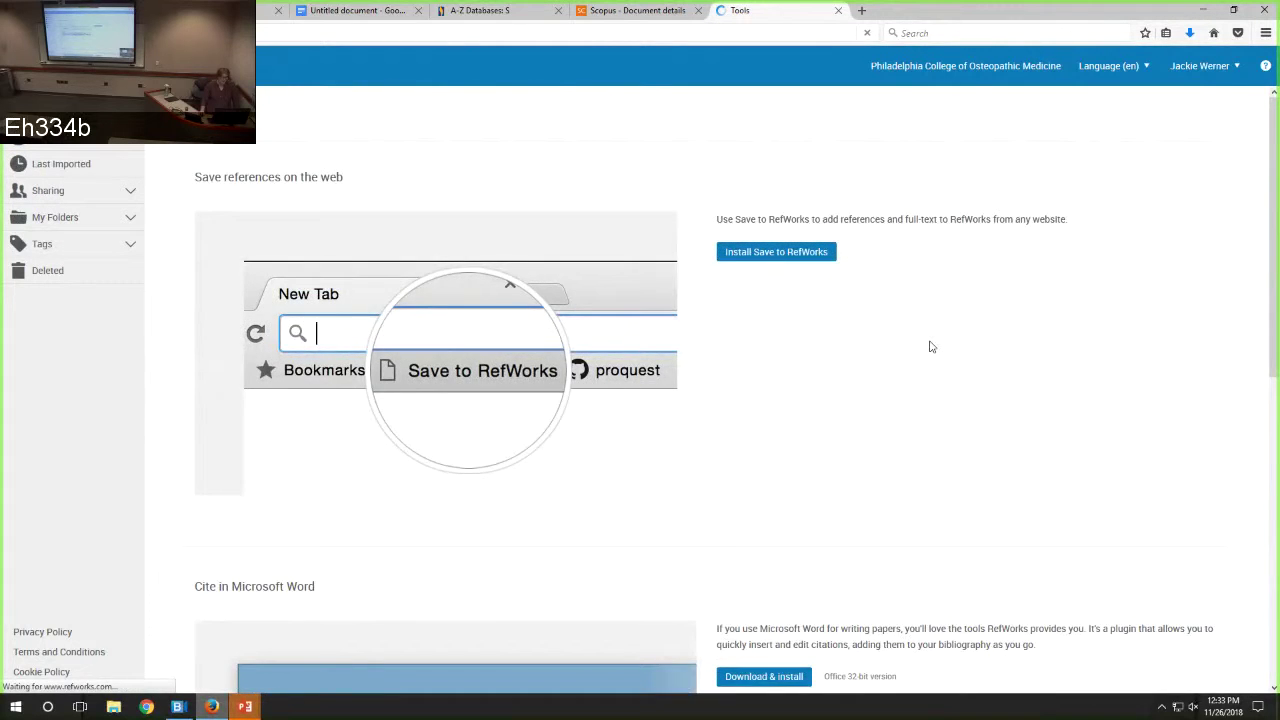
scroll(666, 346, "down", 6)
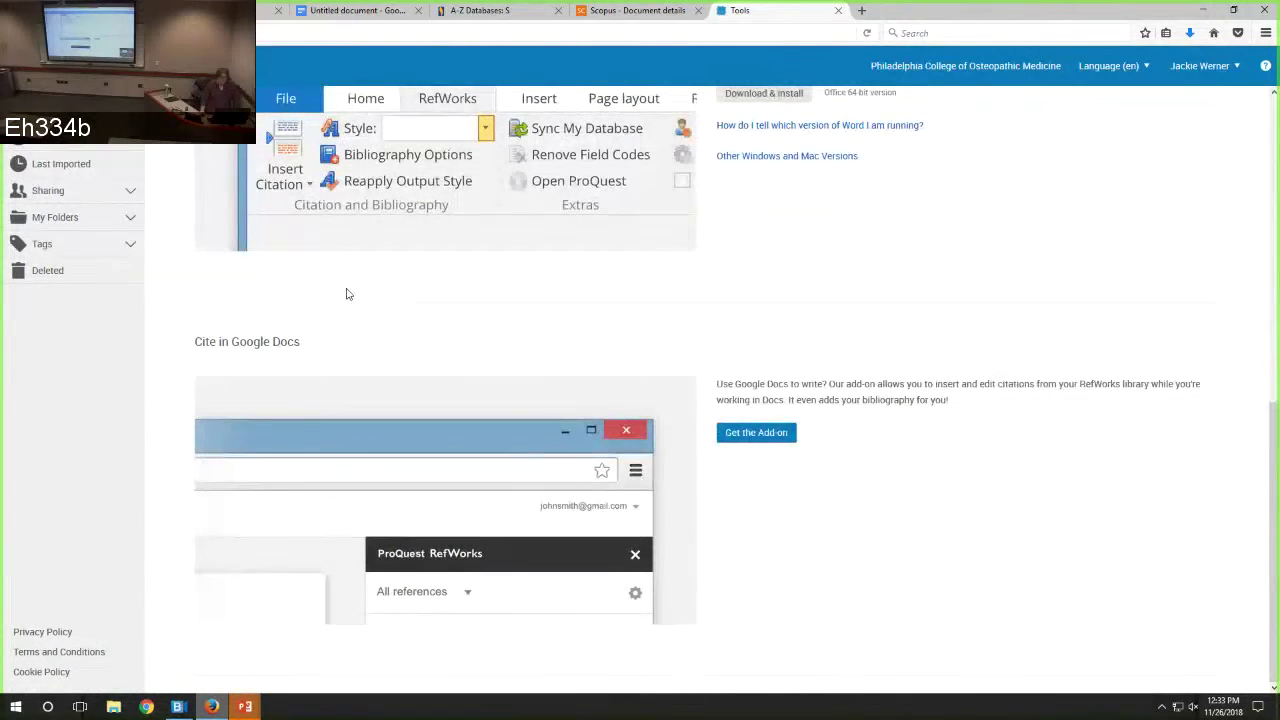
- View the Google Docs add-on's store listing, then close that tab
left_click(762, 441)
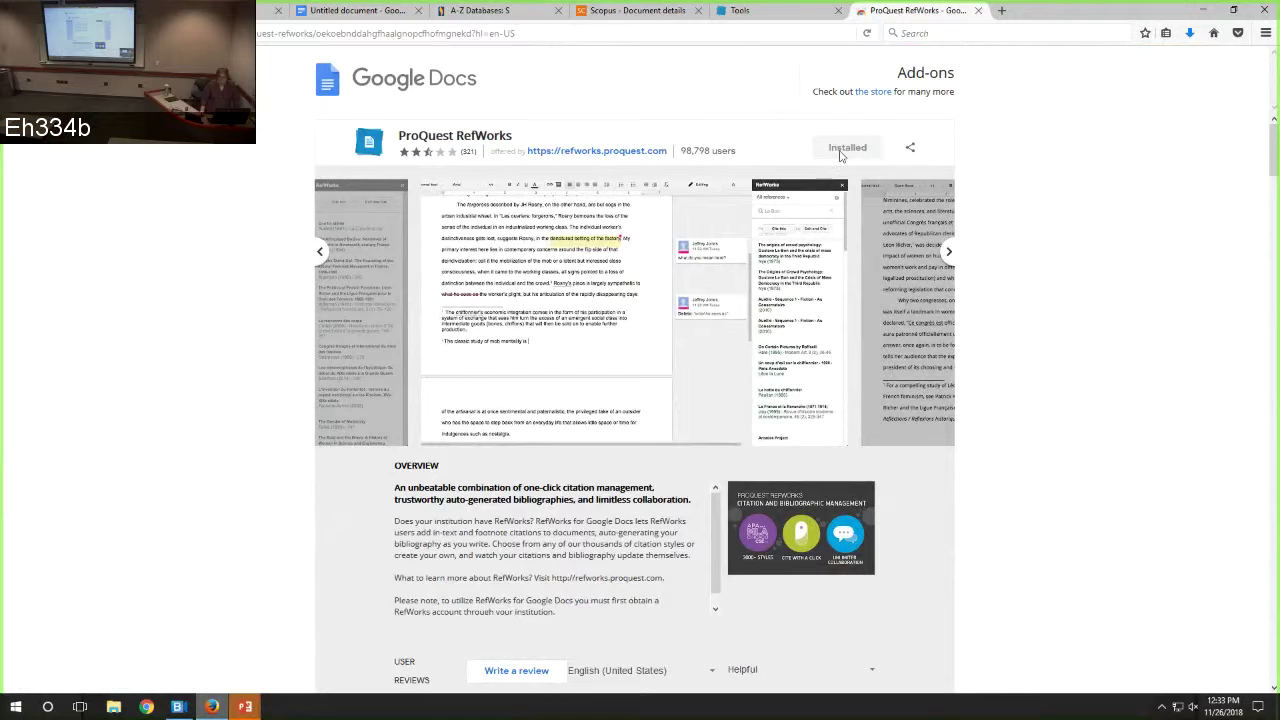
left_click(978, 10)
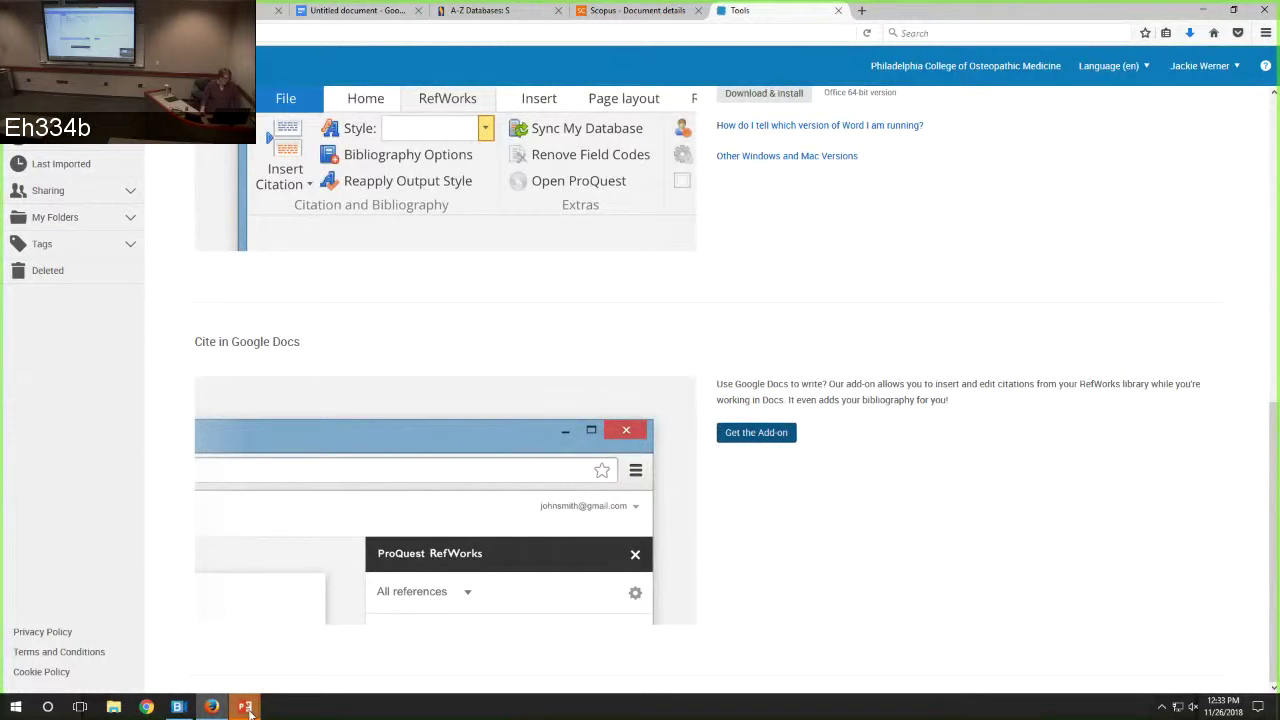
mouse_move(235, 703)
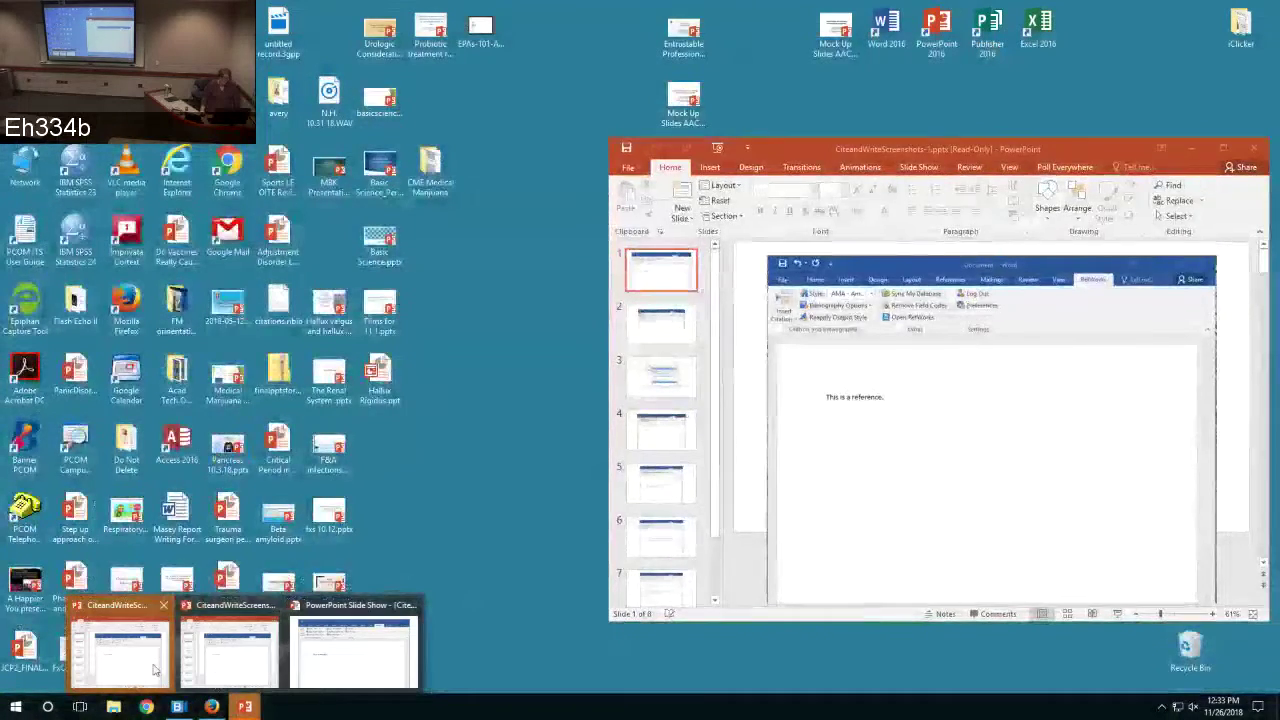
- Bring up CiteandWriteScreenshots-1 maximized and switch it to Reading View
left_click(215, 685)
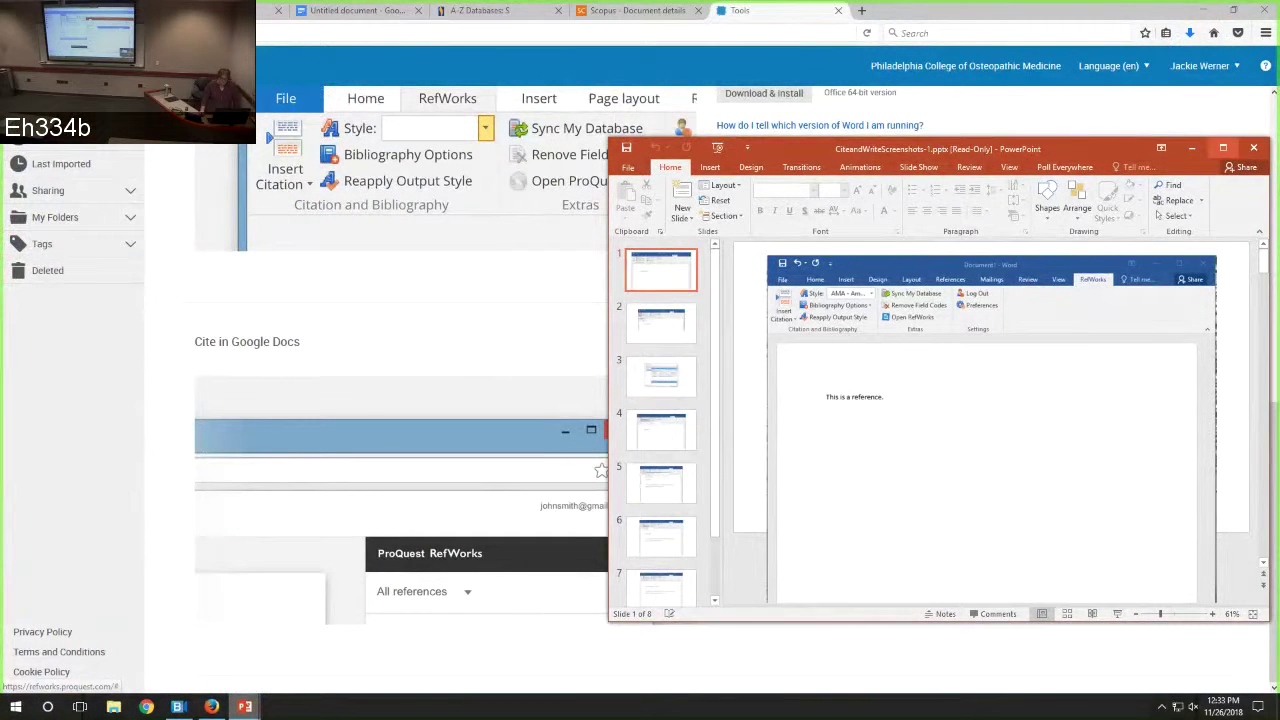
left_click(1222, 147)
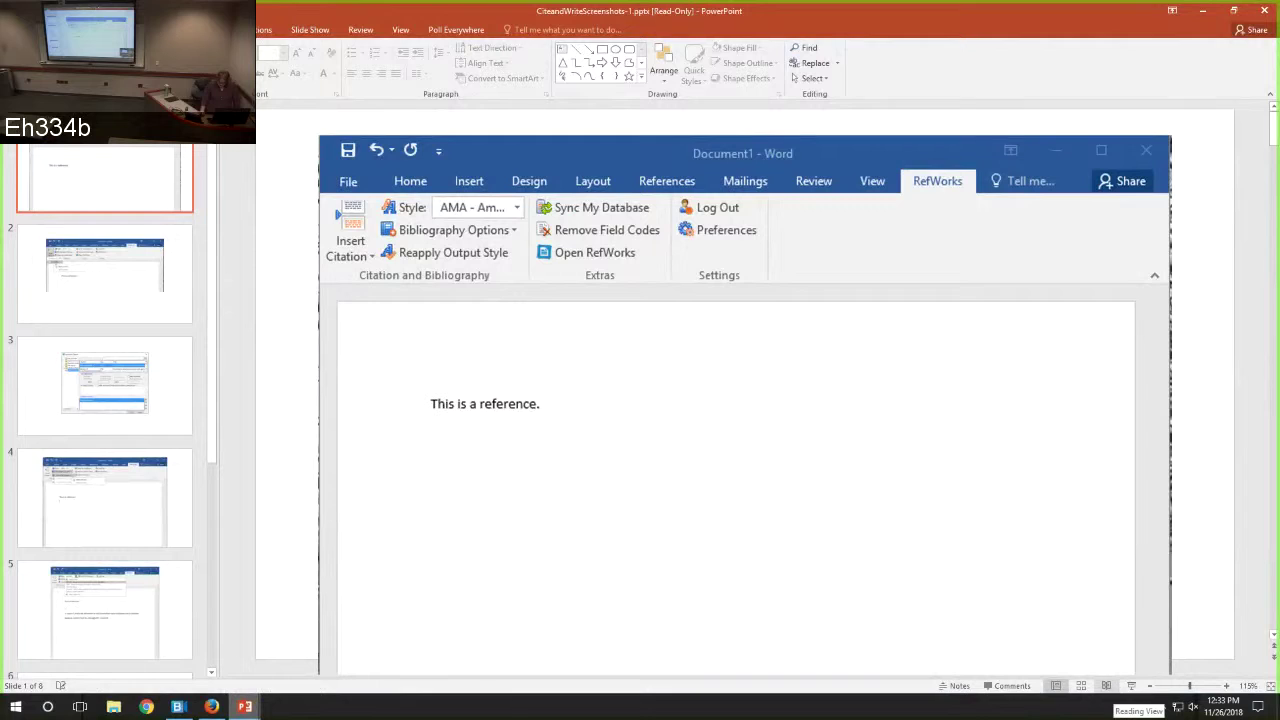
left_click(1106, 685)
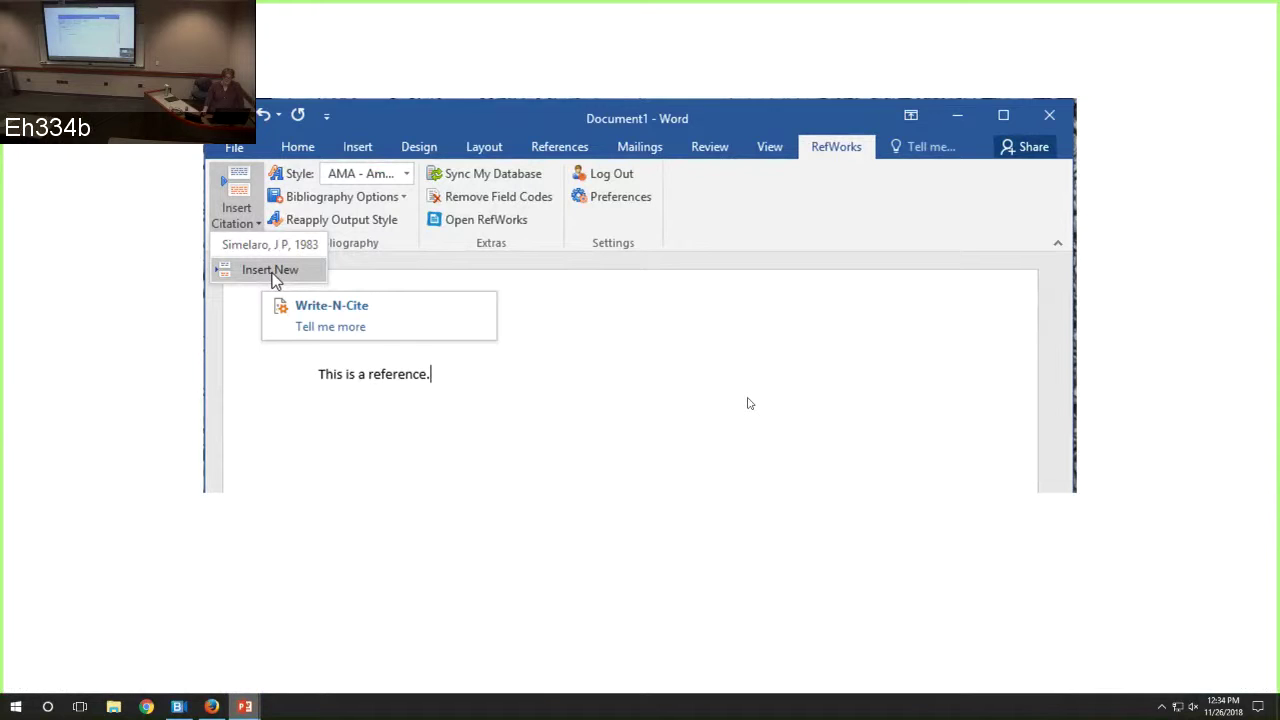
- Advance the slide show past the citation dialog to Word's Insert Bibliography slide
left_click(270, 270)
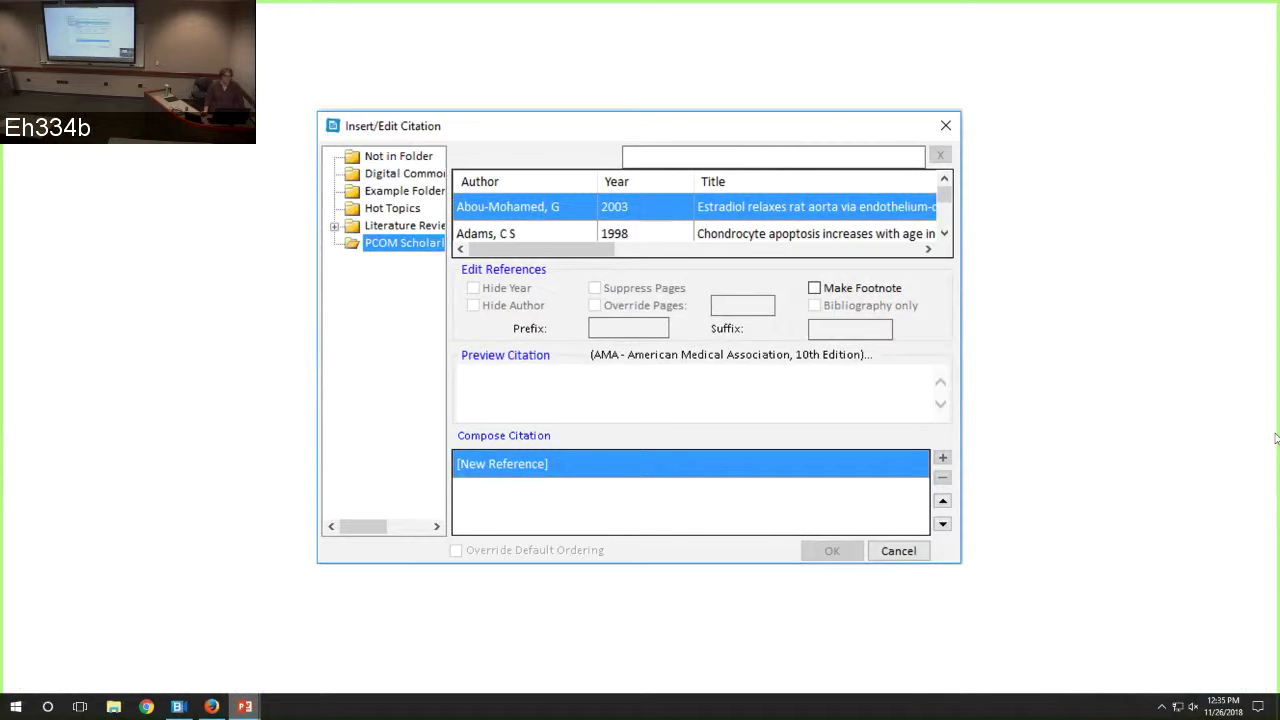
left_click(655, 526)
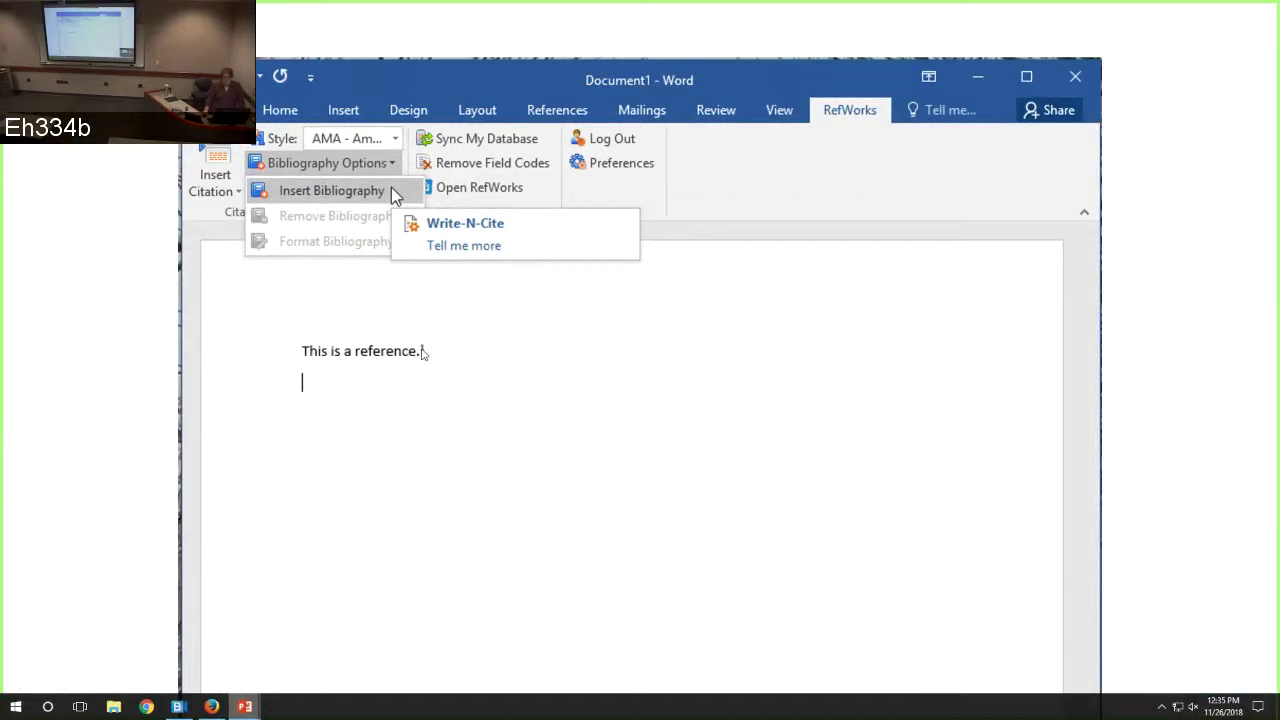
- Advance two slides to the screenshot of the inserted bibliography with the Style list open
key("Page_Down")
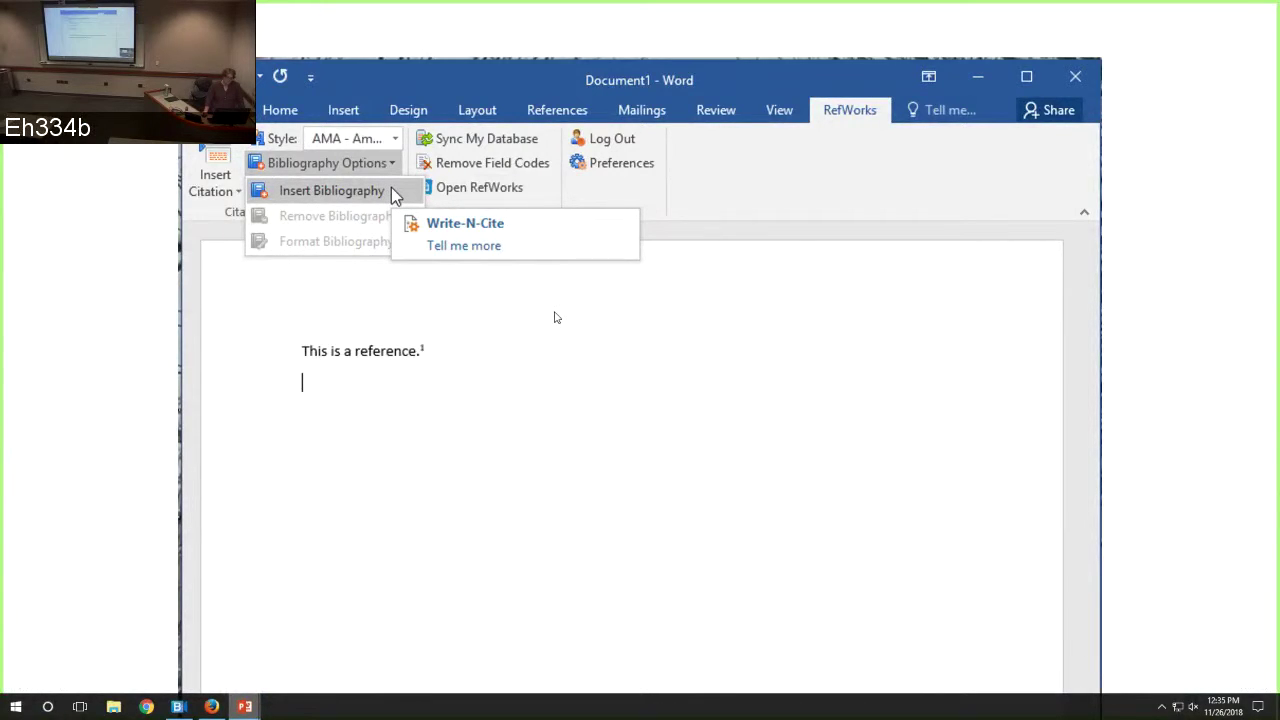
key("Page_Down")
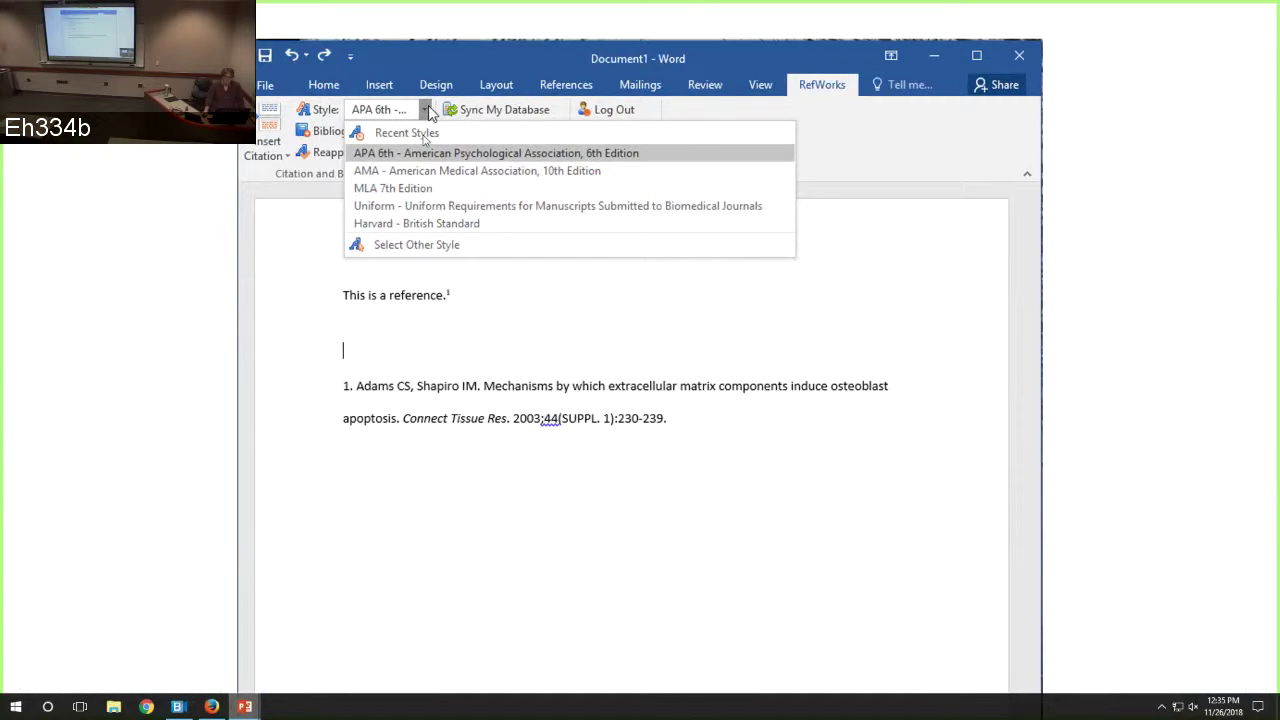
- Advance two slides to the screenshot with two AMA-numbered citations and bibliography entries
left_click(527, 352)
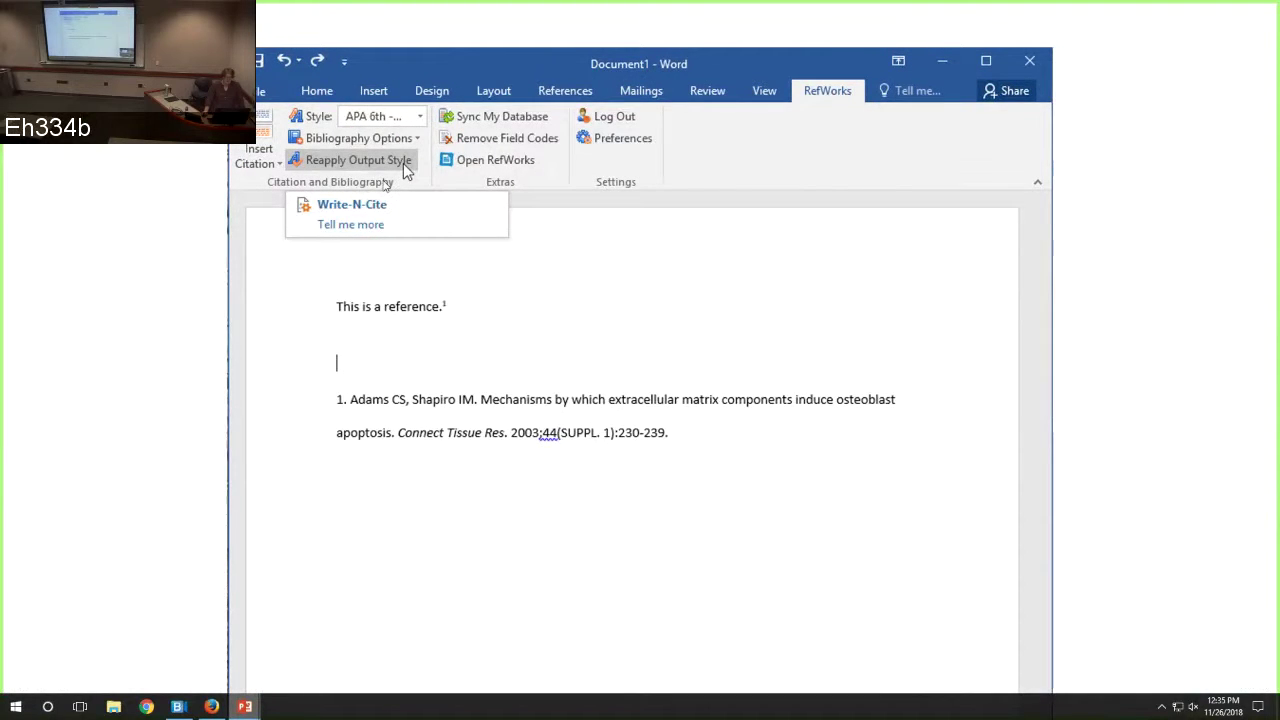
left_click(700, 362)
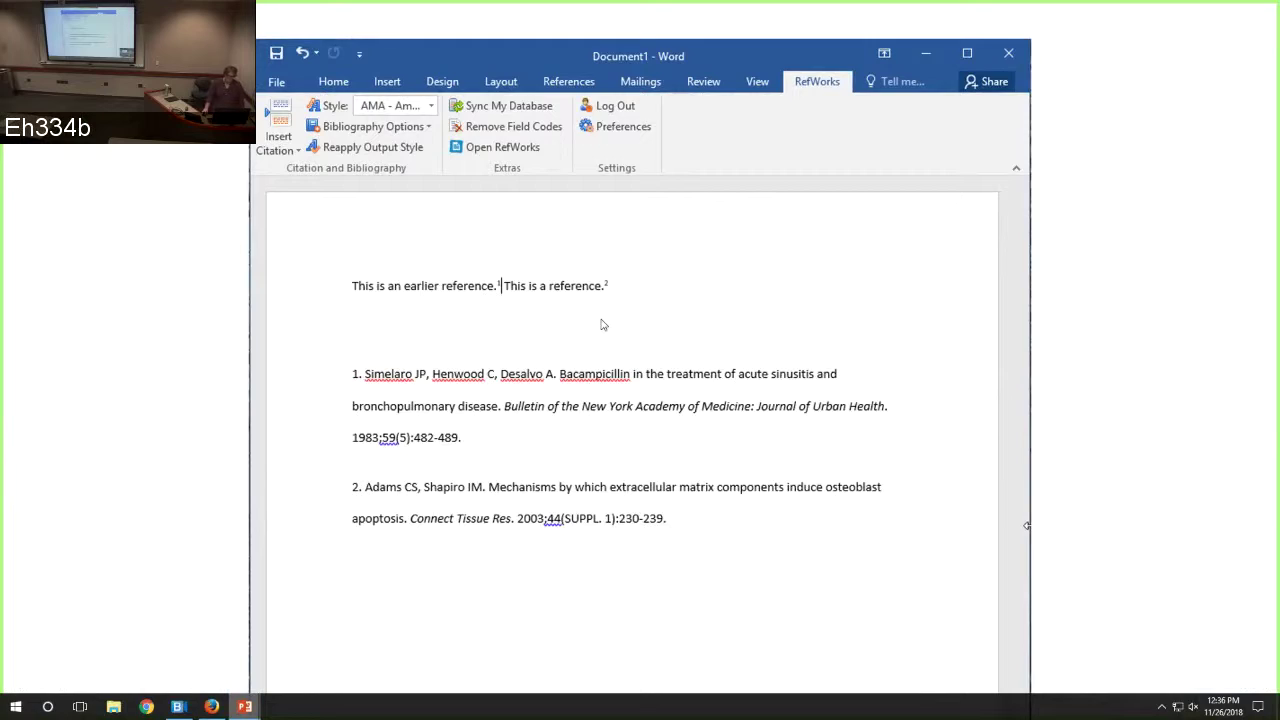
- End the slide show and return to the RefWorks Tools page in Firefox
key("alt+Tab")
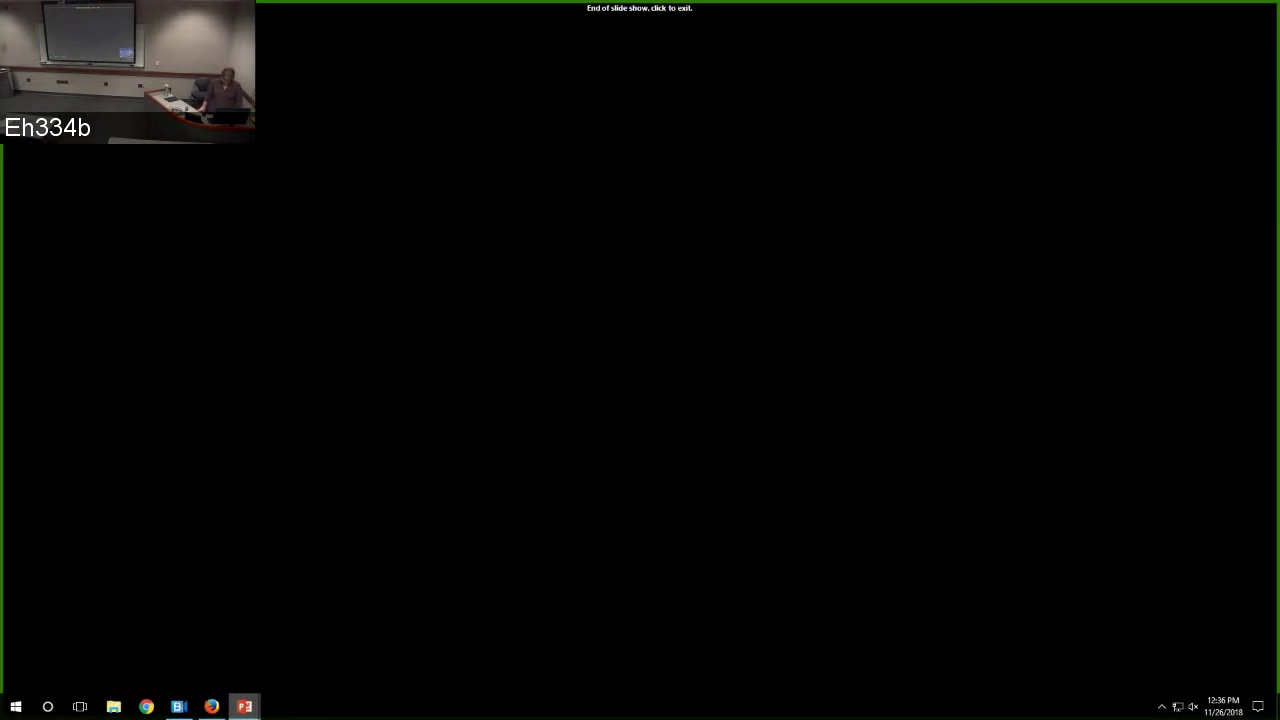
left_click(832, 252)
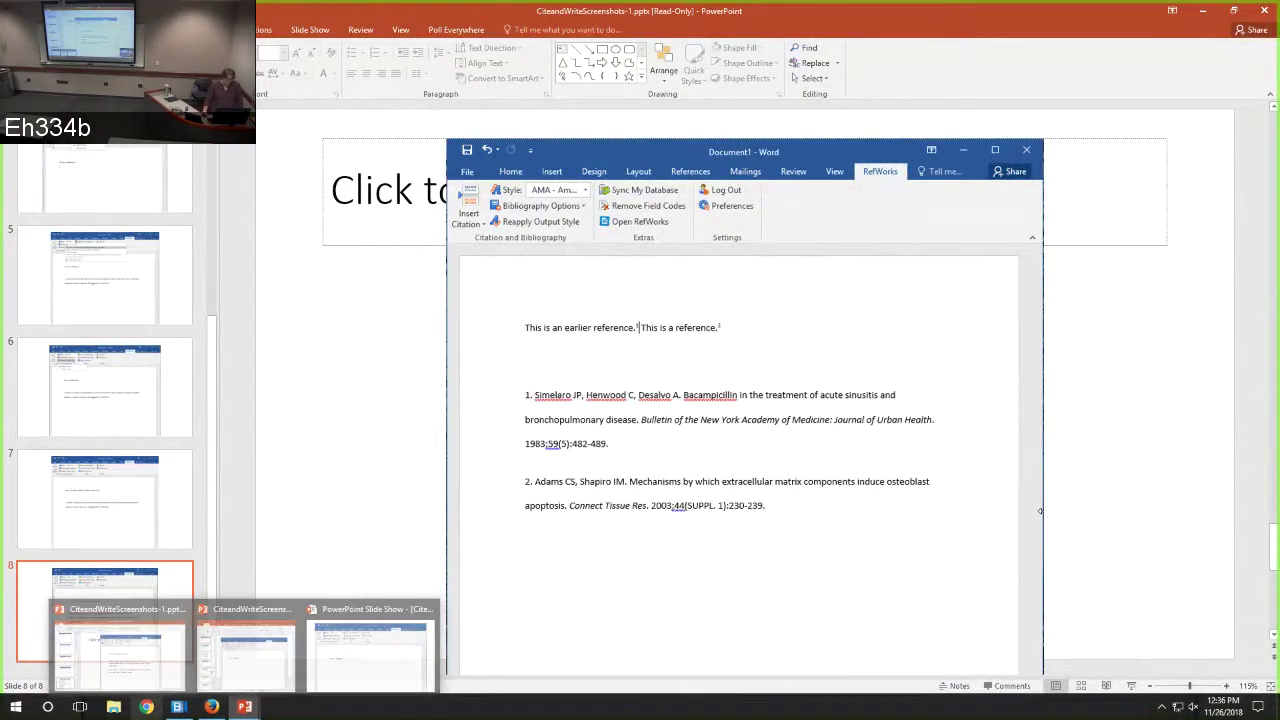
left_click(212, 707)
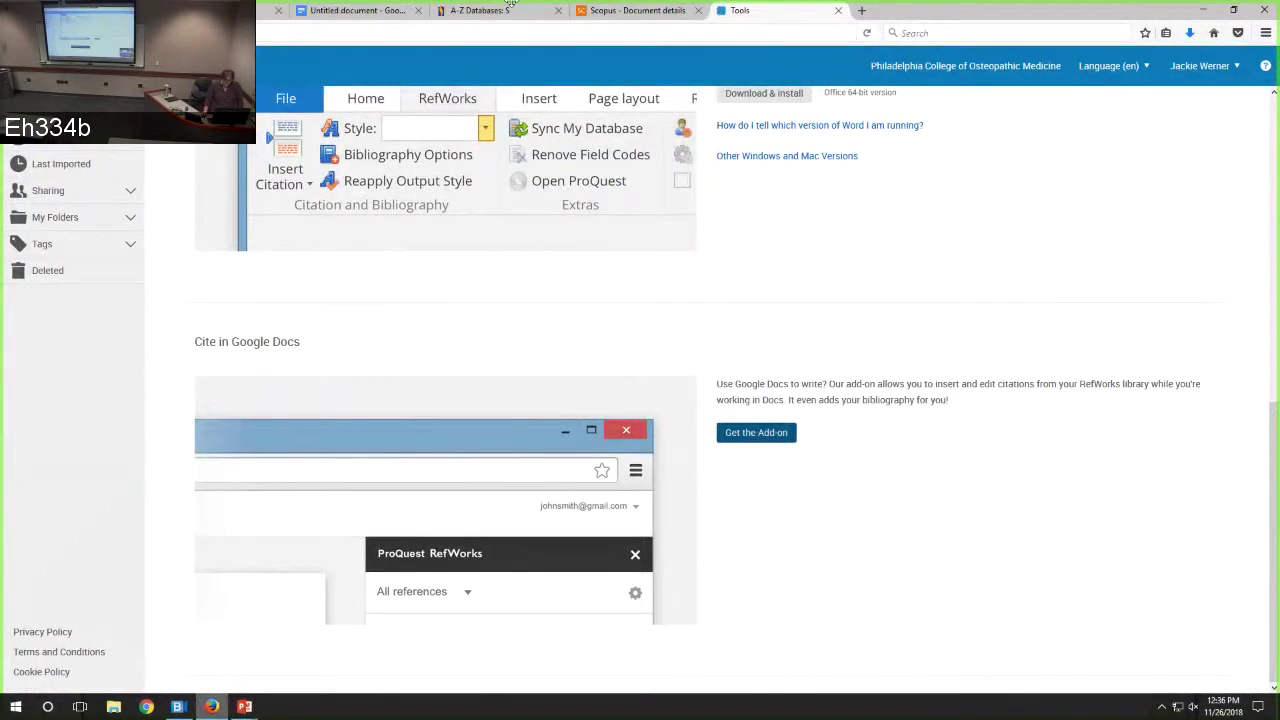
- In the Untitled Google Doc, launch Add-ons > ProQuest RefWorks > Manage citations
left_click(376, 10)
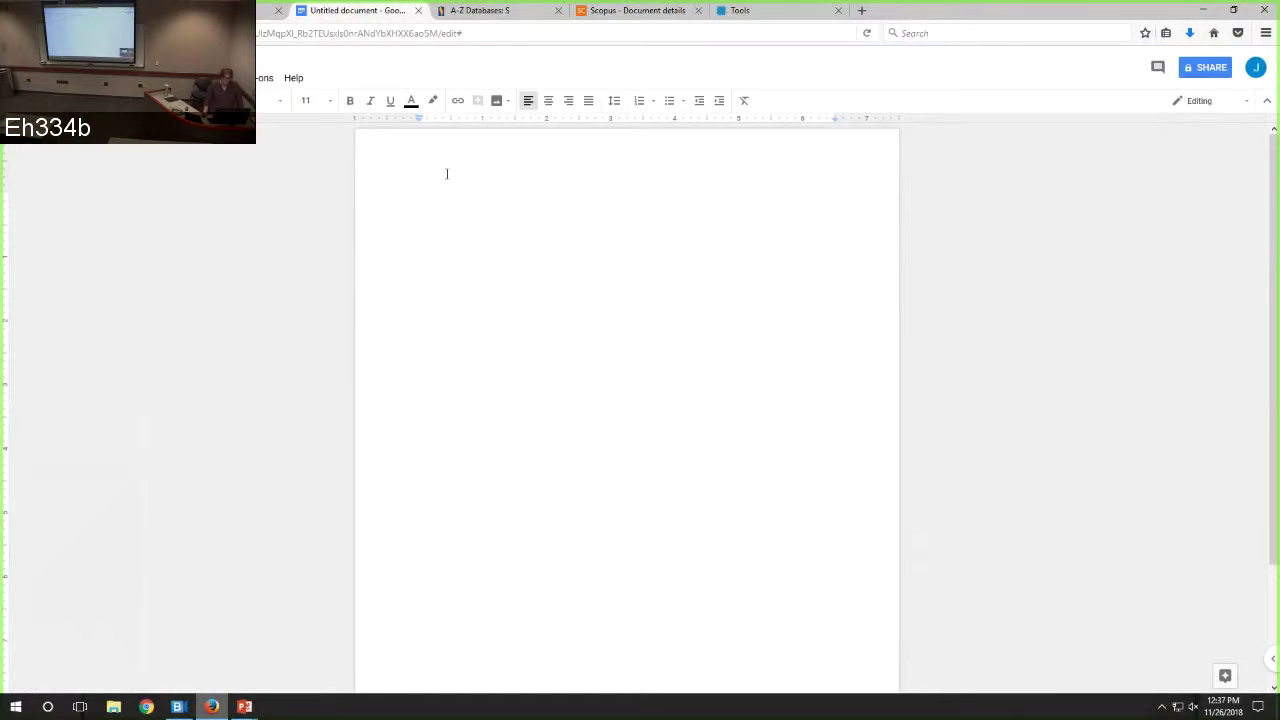
left_click(262, 78)
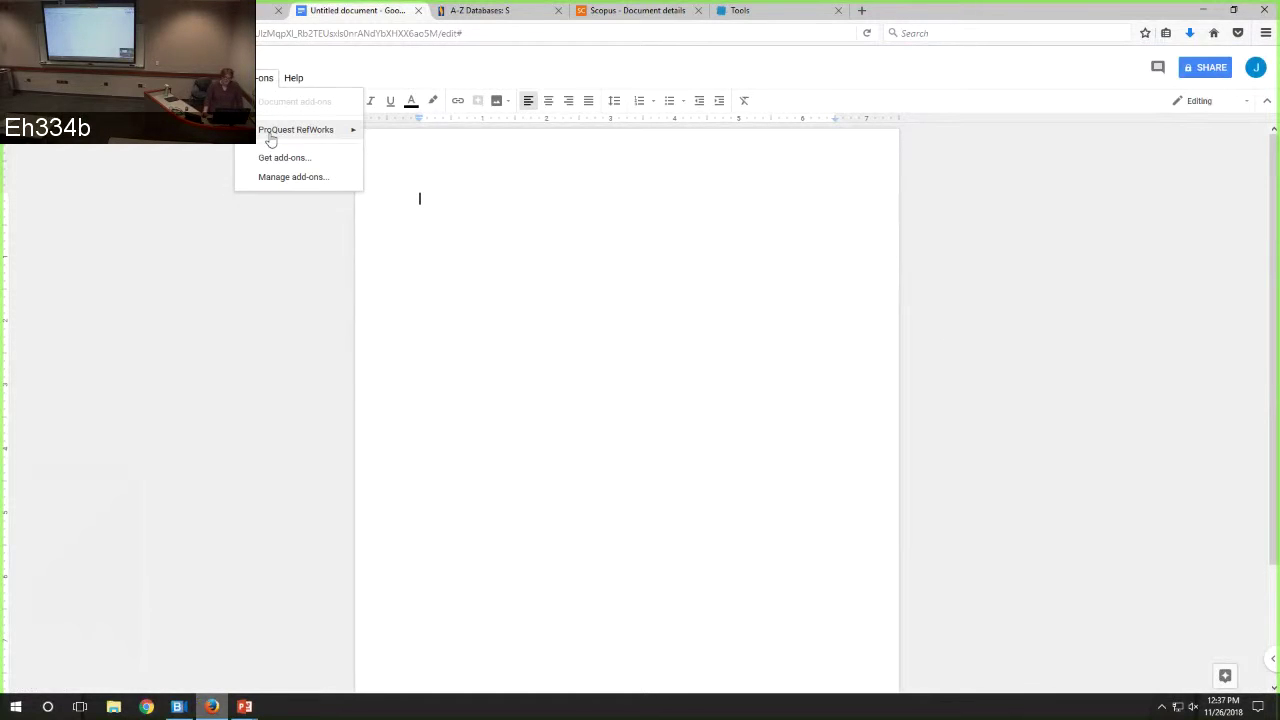
mouse_move(270, 140)
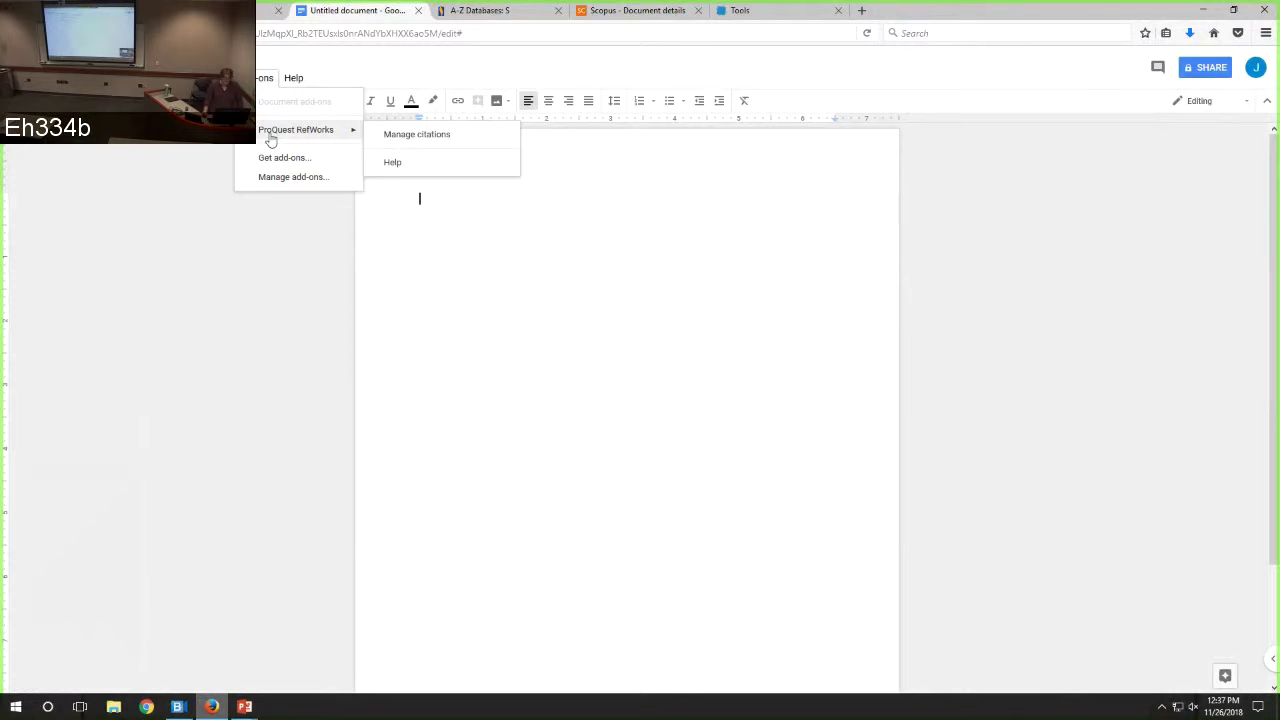
left_click(465, 134)
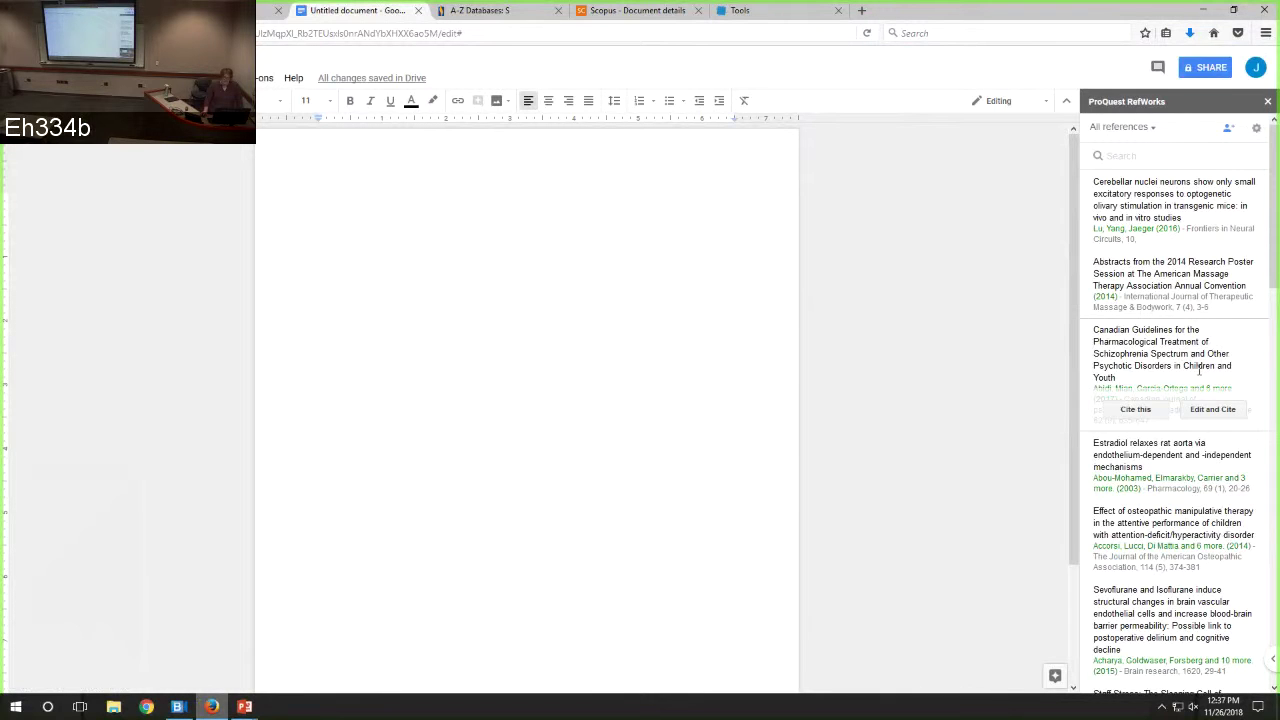
- Type 'This is a reference.' and cite the Estradiol reference after it
mouse_move(1199, 328)
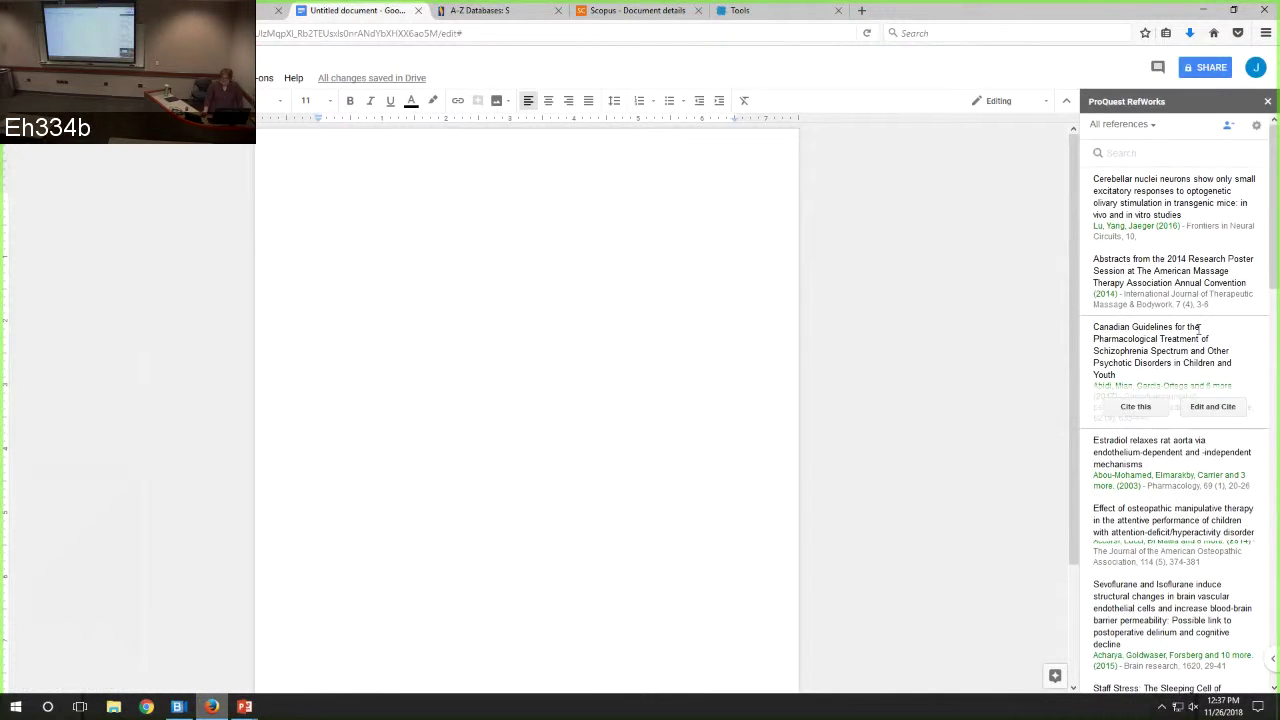
scroll(1199, 328, "down", 5)
scroll(1203, 383, "up", 5)
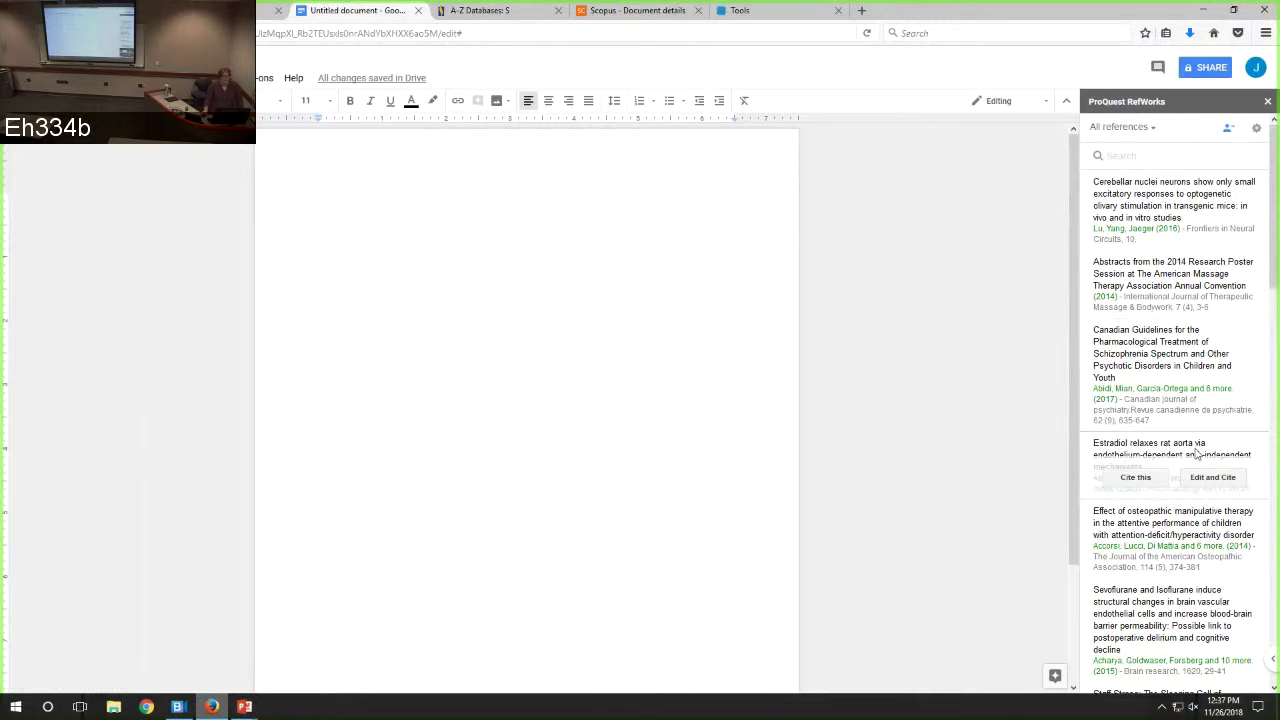
left_click(432, 223)
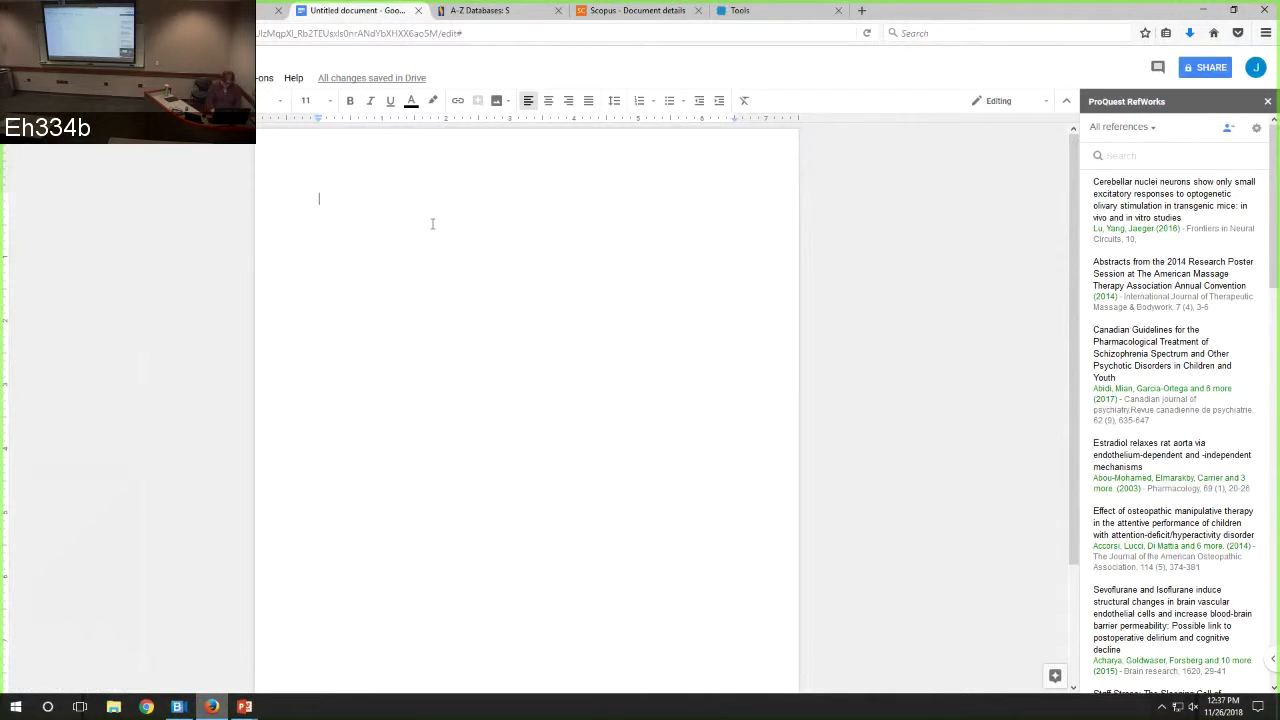
type("This is a ")
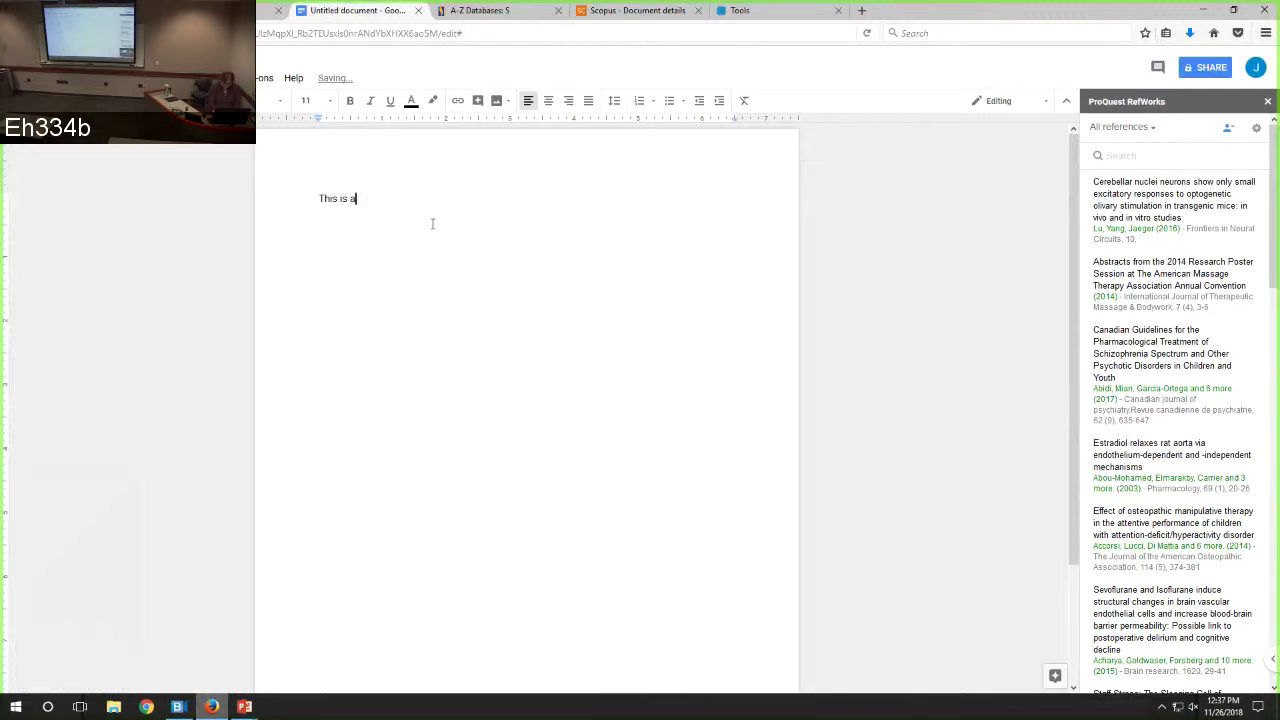
type("reference.")
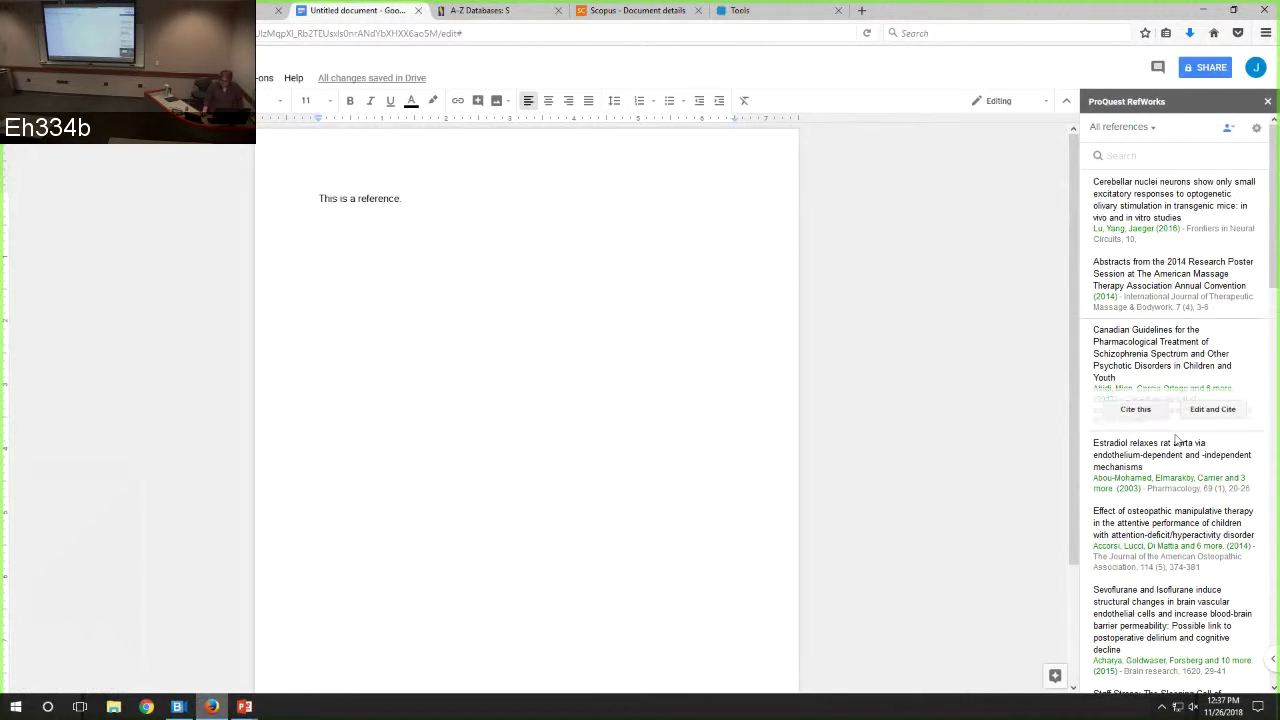
mouse_move(1178, 475)
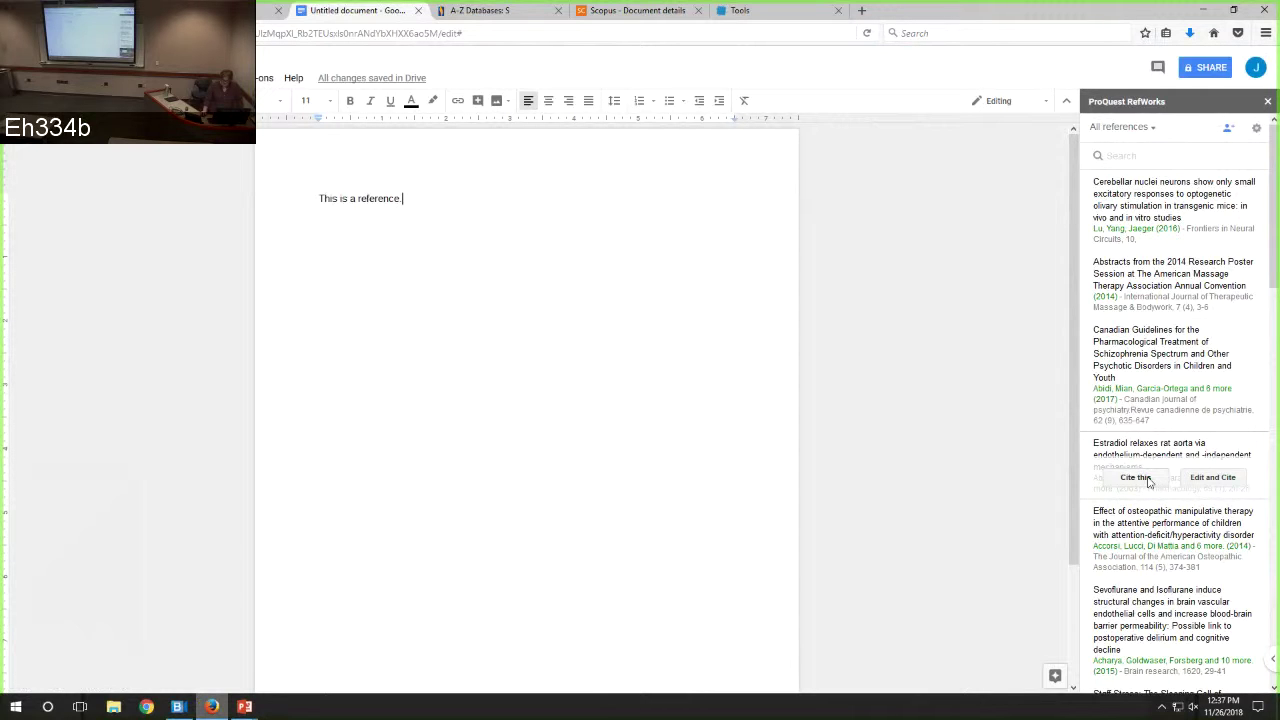
left_click(1136, 478)
- Separate the reference list, add 'Another one.' and cite the 2014 massage therapy abstracts
left_click(318, 212)
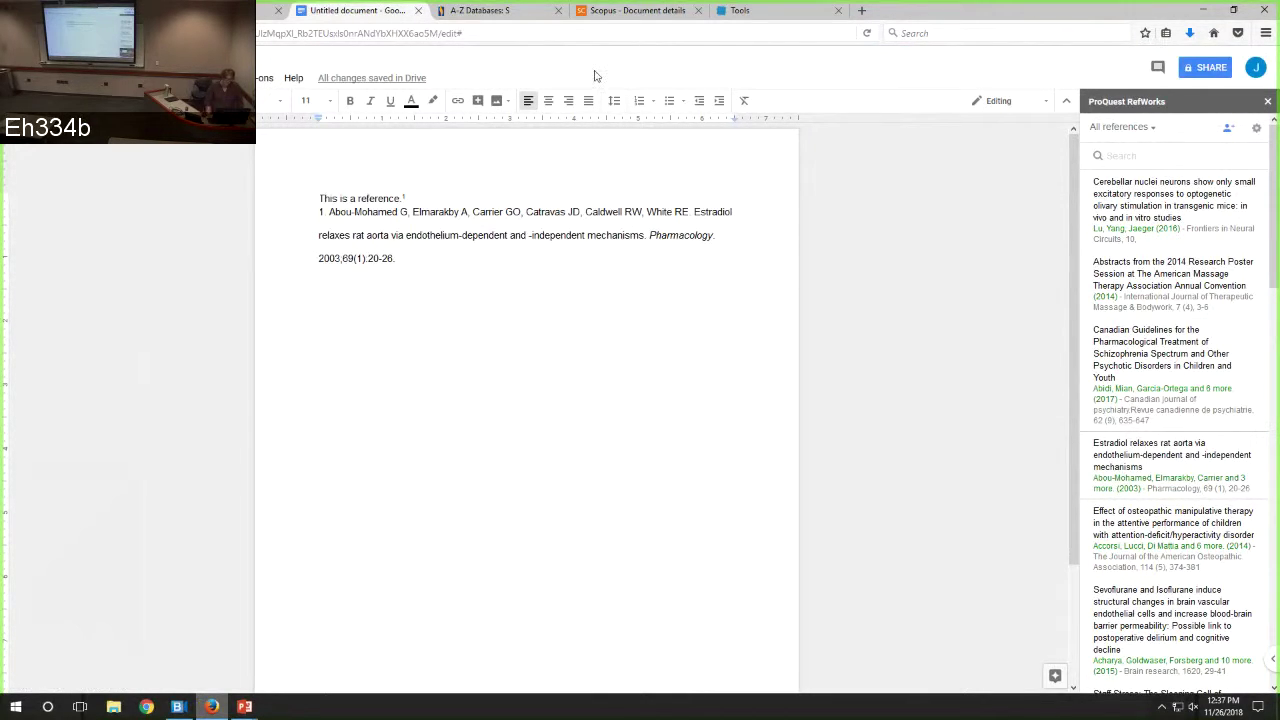
key("Return")
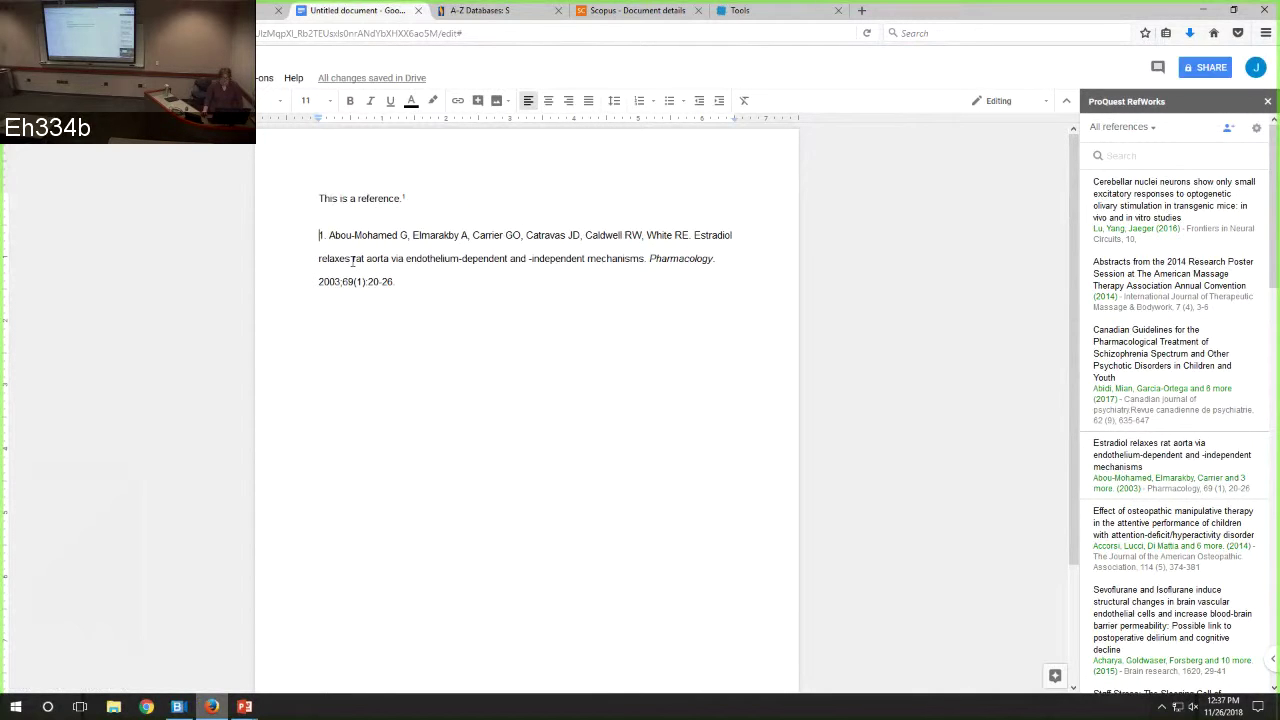
left_click(326, 190)
type("Anoth")
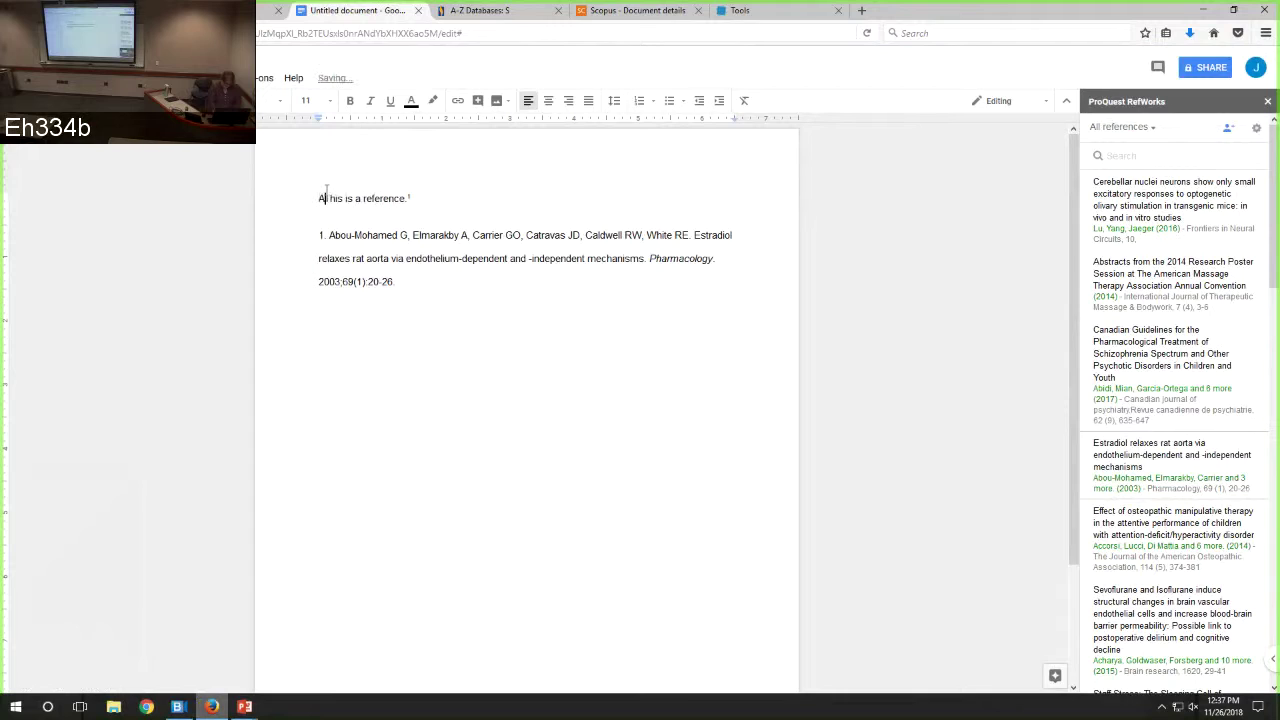
type("er one.")
mouse_move(1128, 283)
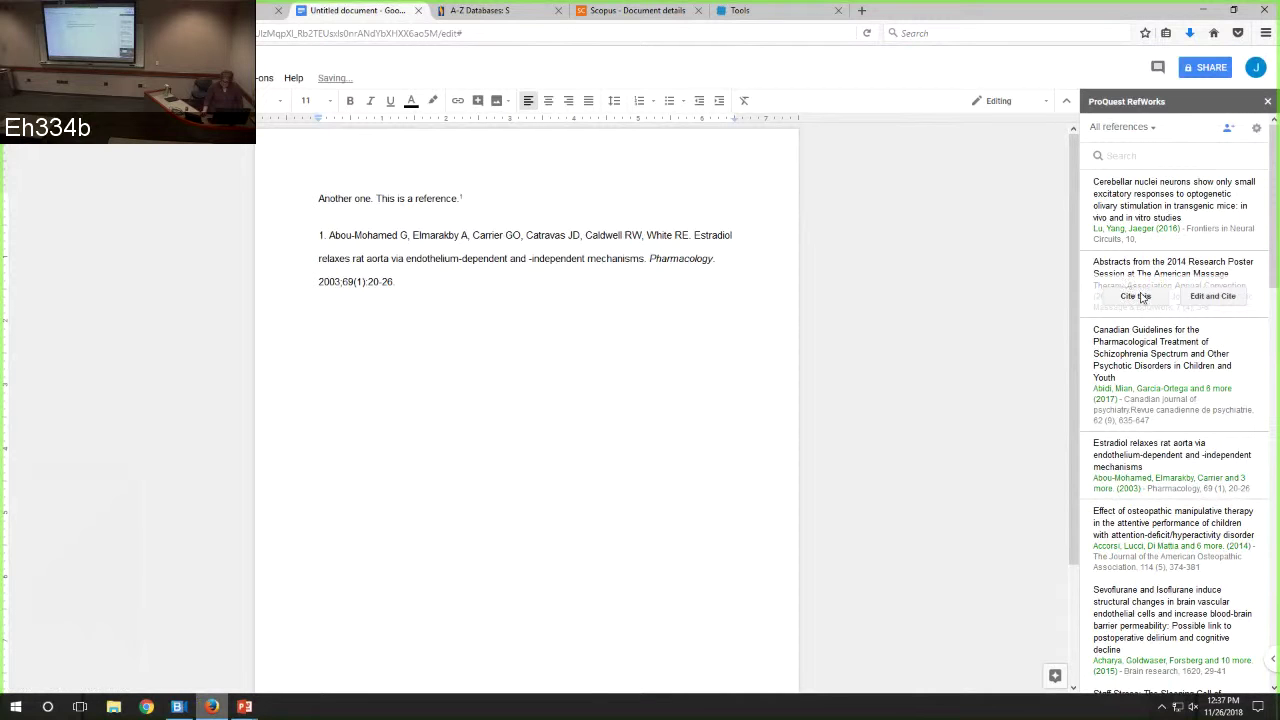
left_click(1140, 297)
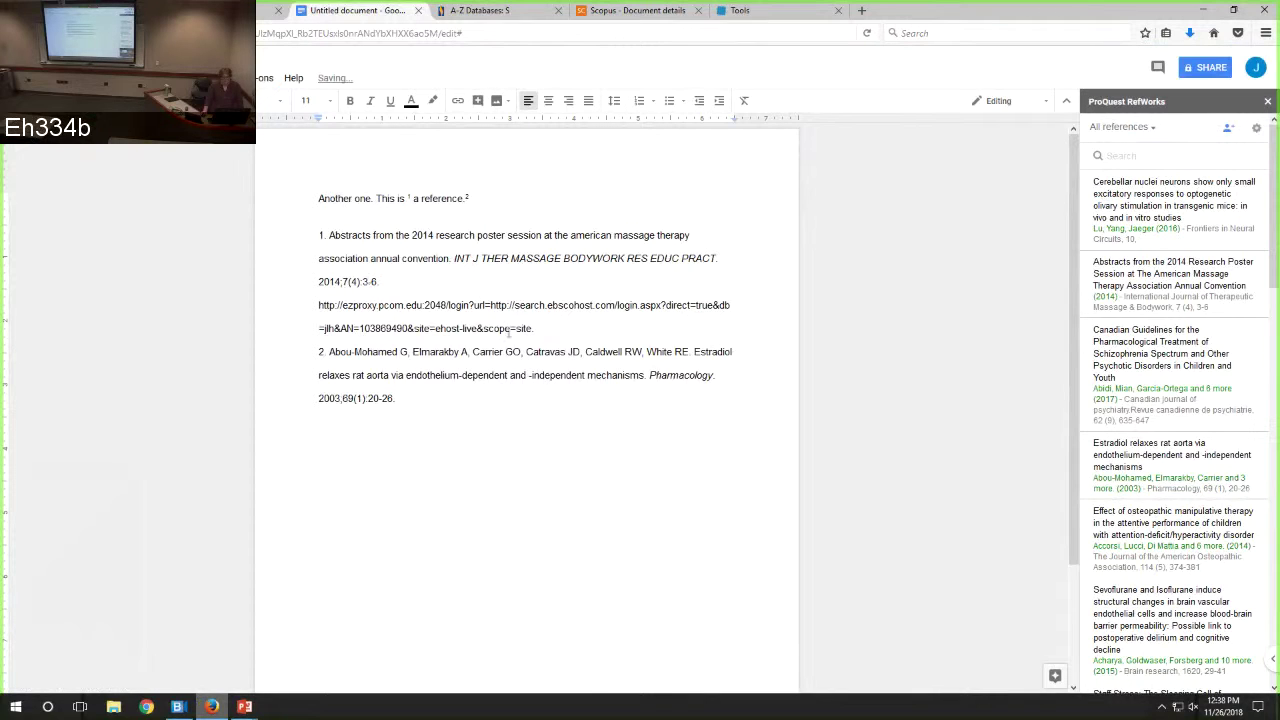
- Change the RefWorks citation style to APA 6th and update the document
left_click(1257, 128)
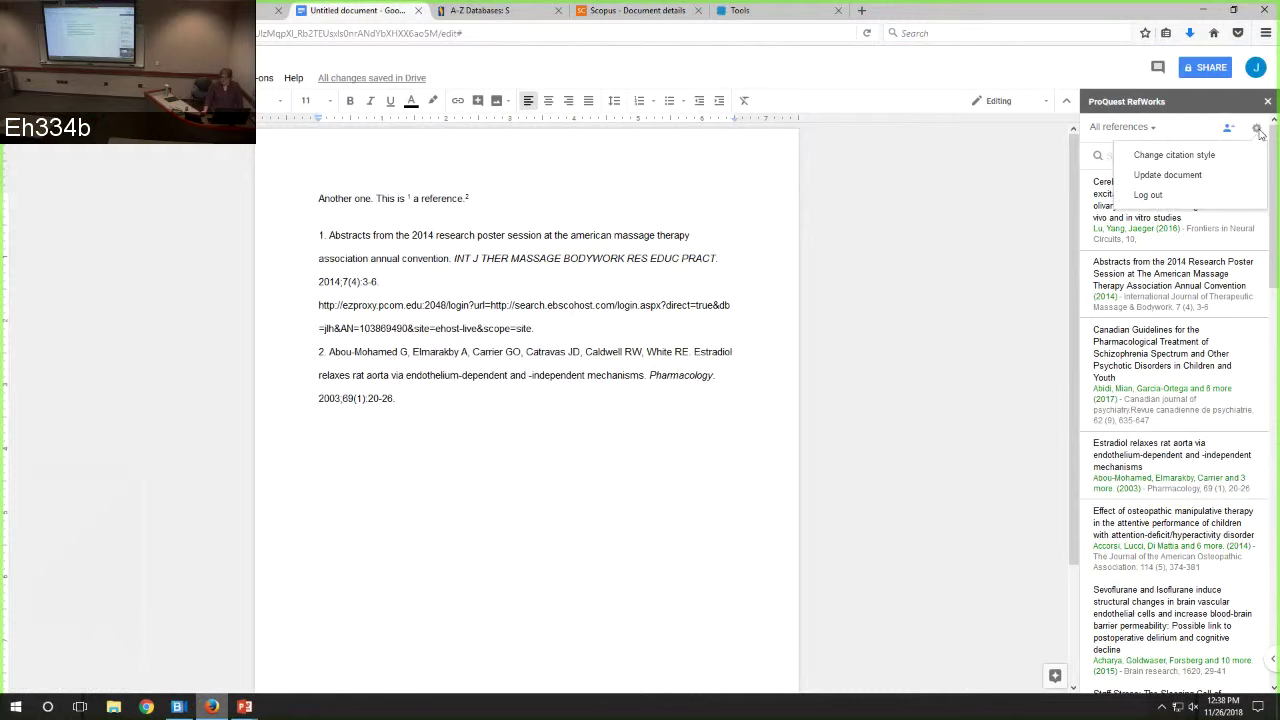
left_click(1245, 160)
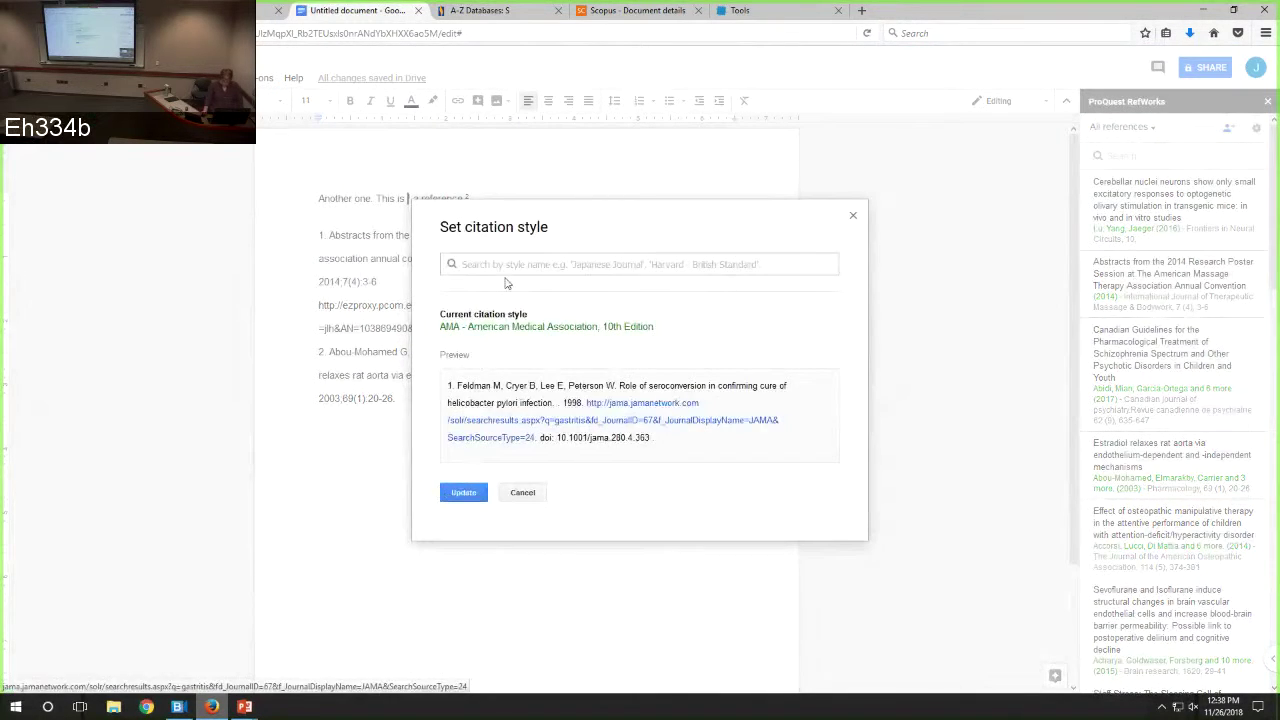
left_click(510, 263)
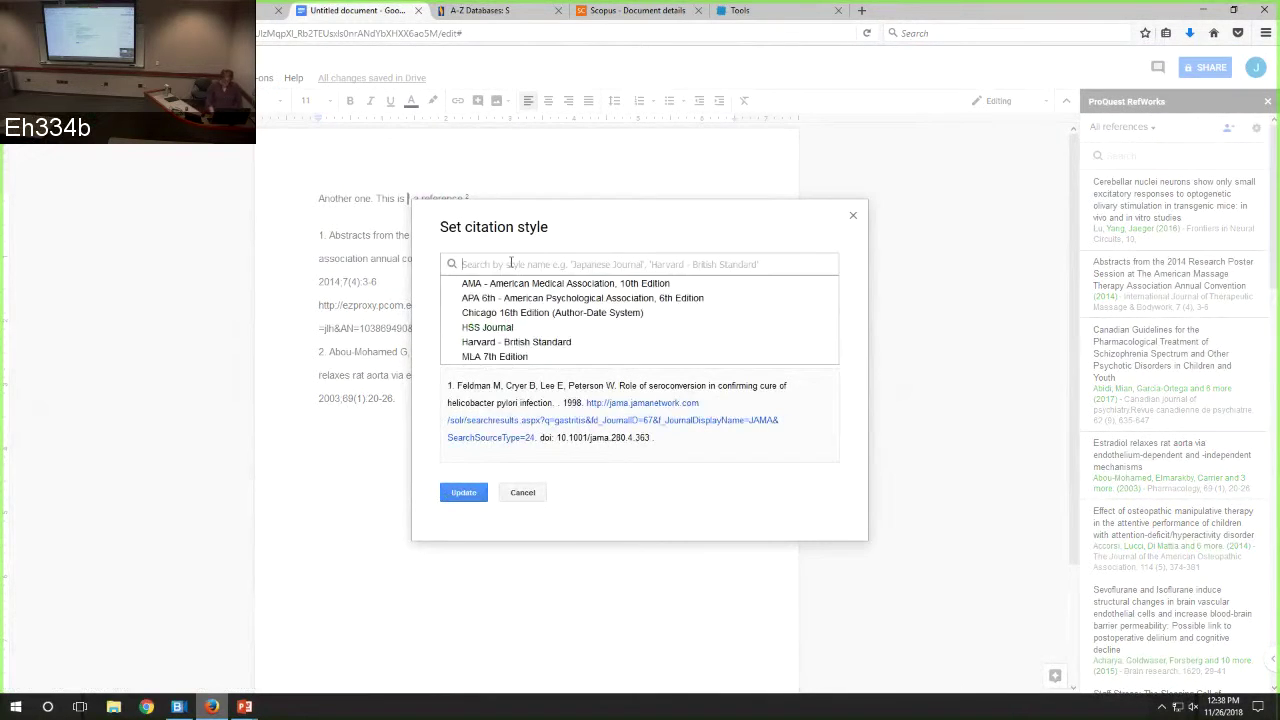
left_click(530, 299)
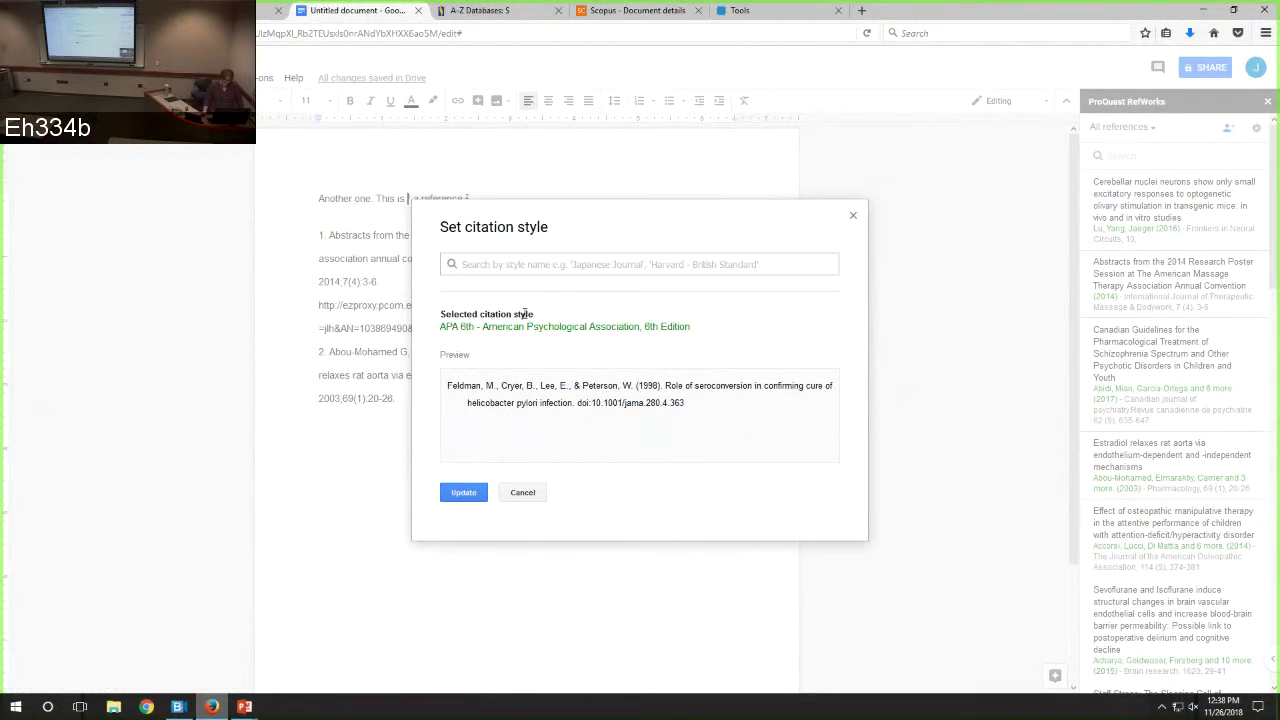
left_click(466, 494)
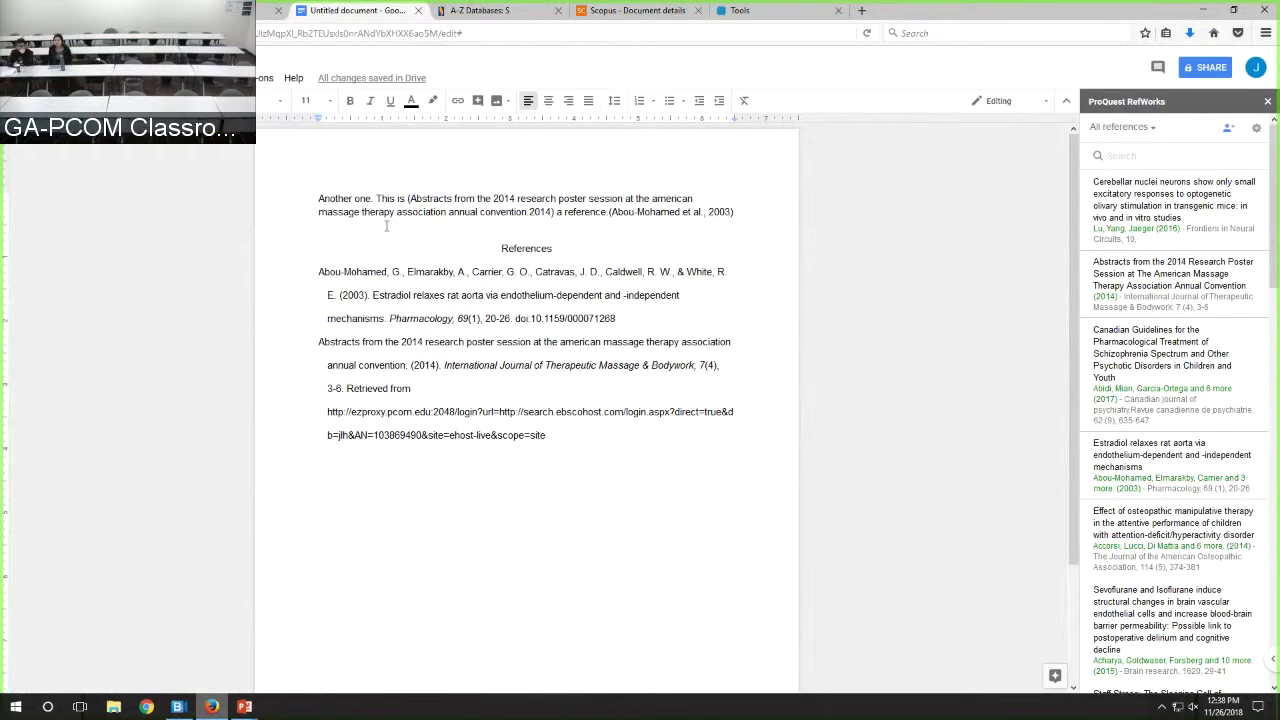
- Change the citation style to AMA 10th Edition and update the citations
left_click(1256, 128)
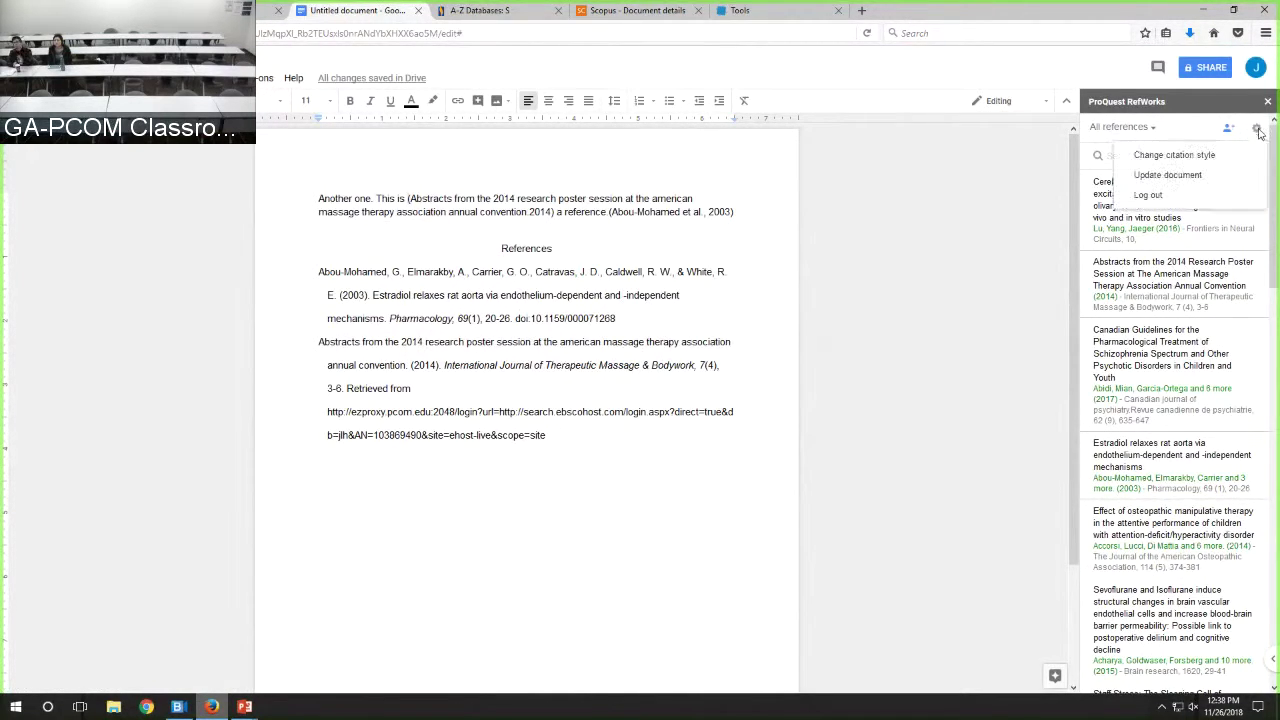
left_click(1175, 155)
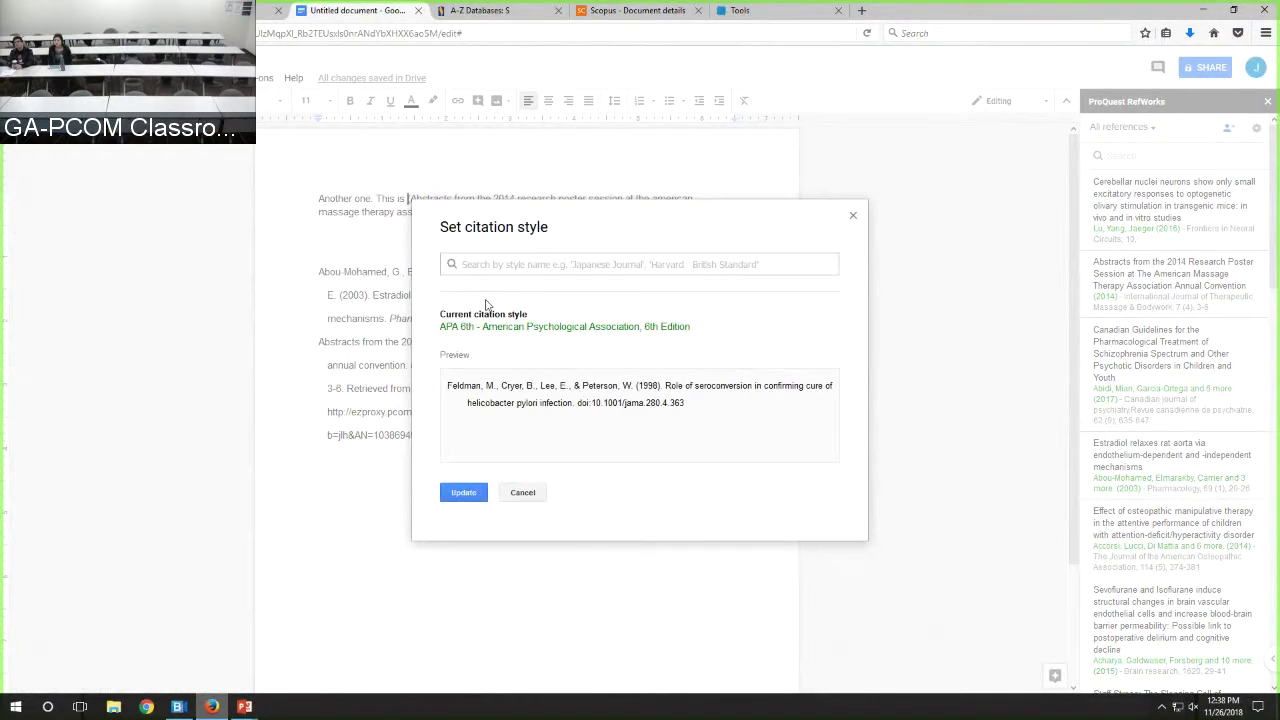
left_click(485, 265)
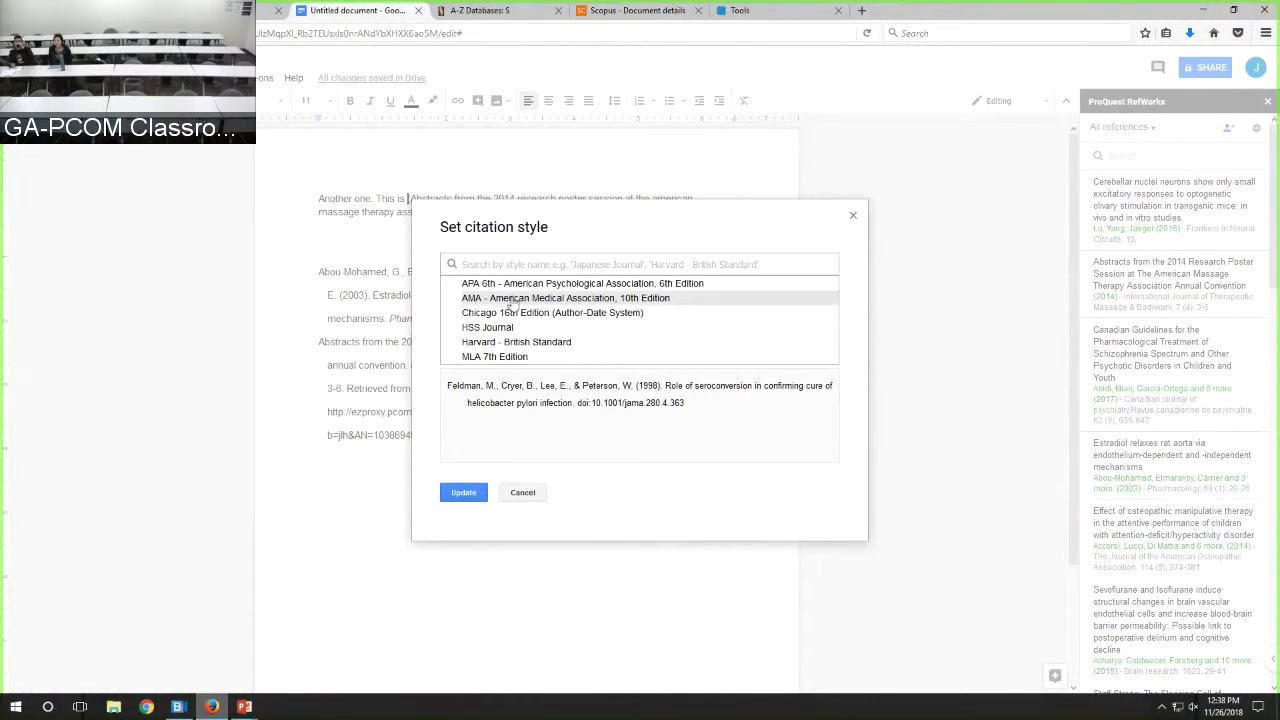
left_click(470, 298)
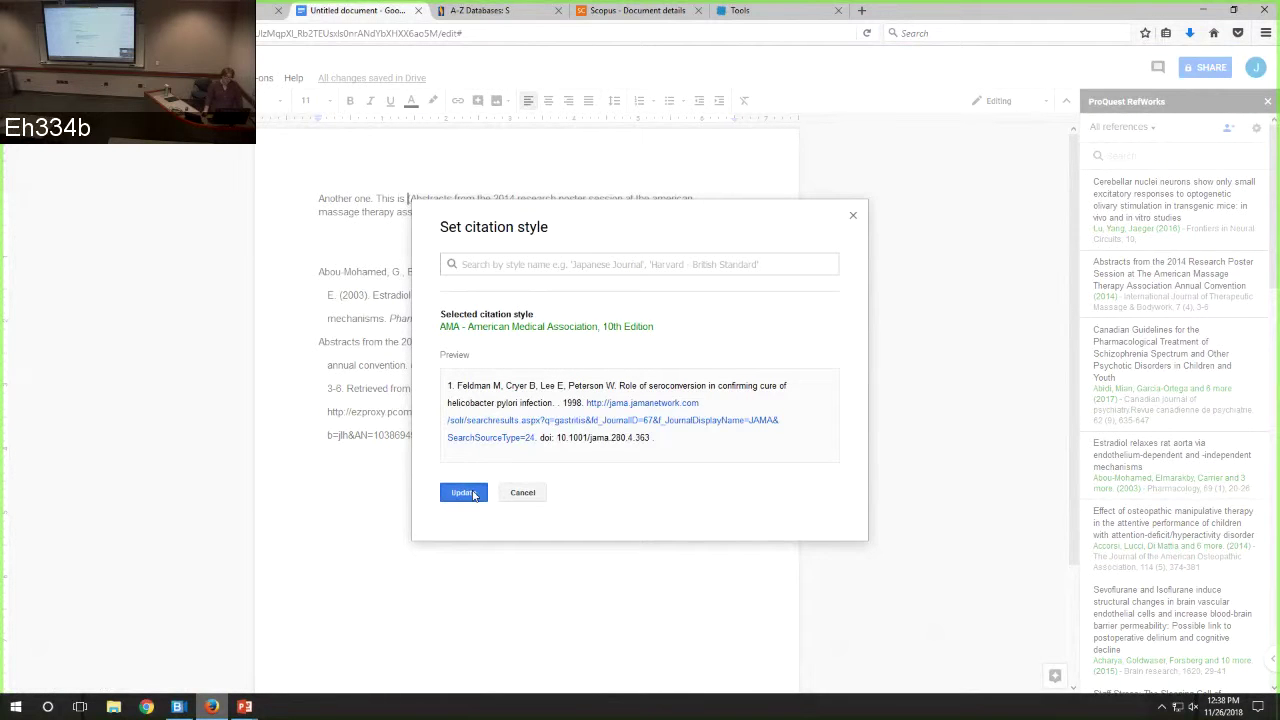
left_click(463, 492)
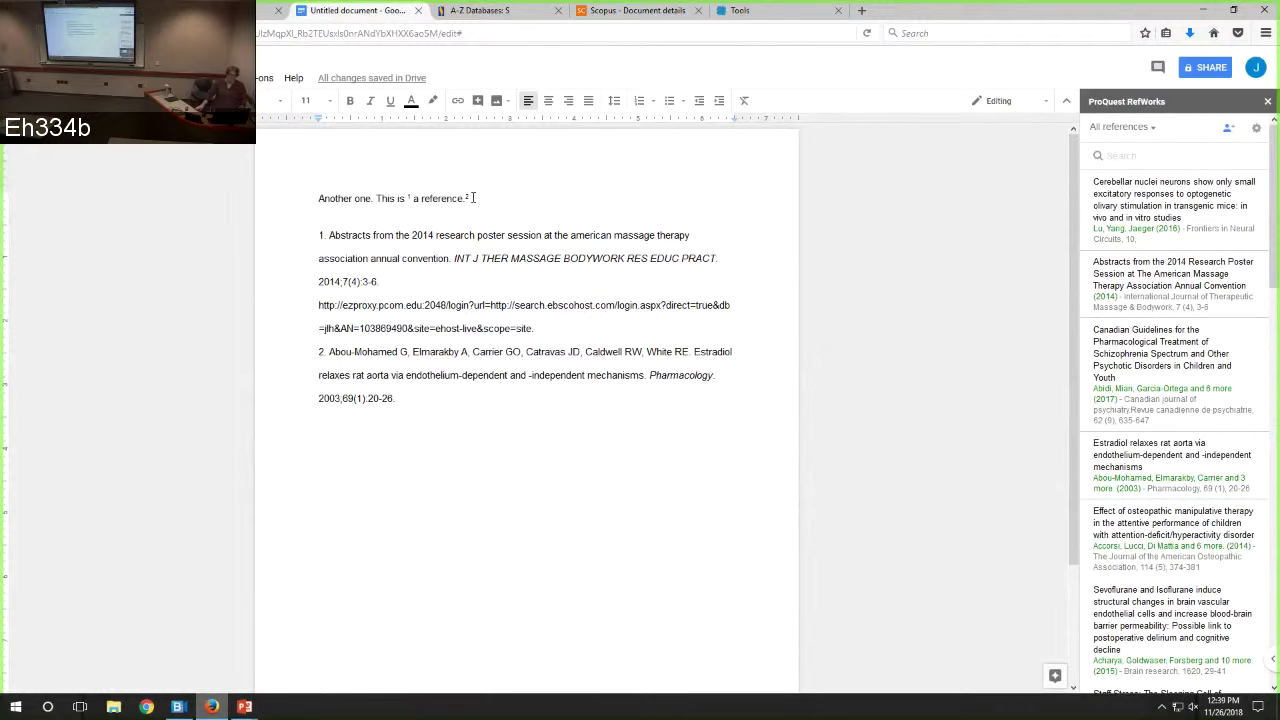
- In a new tab, search Google for 'orcid id' and open the official ORCID website
left_click(864, 11)
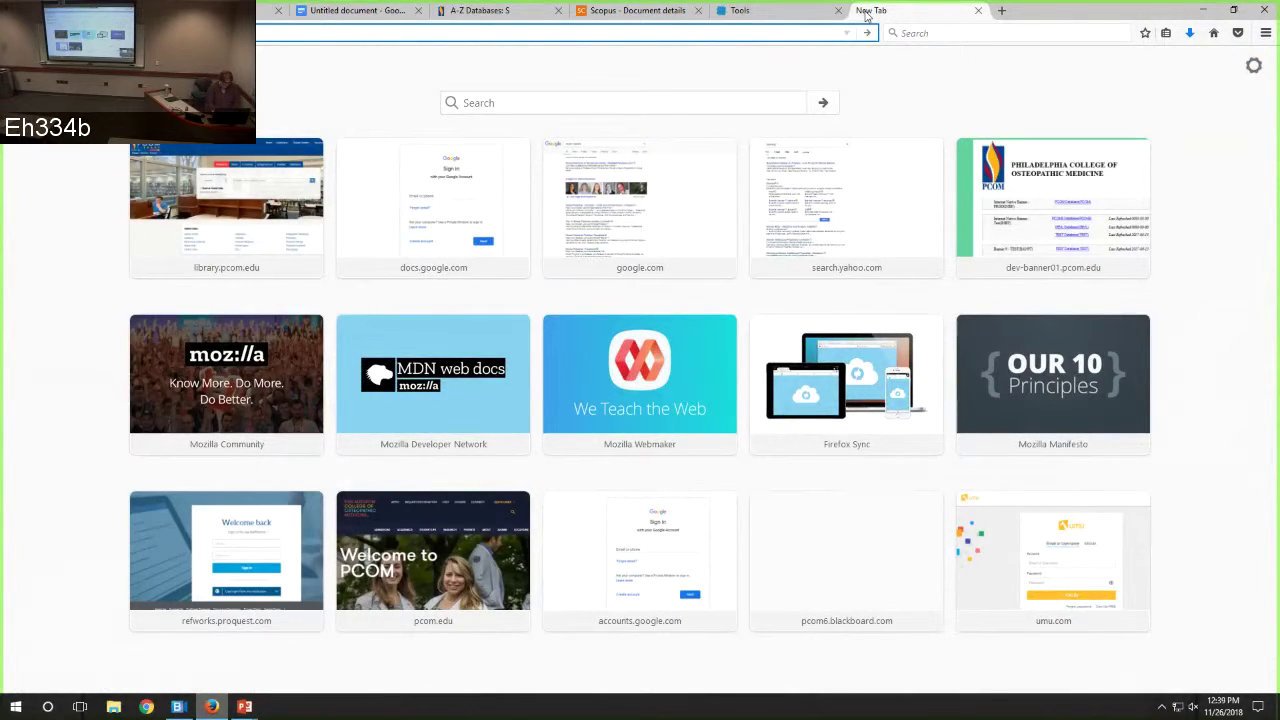
key("ctrl+v")
key("Return")
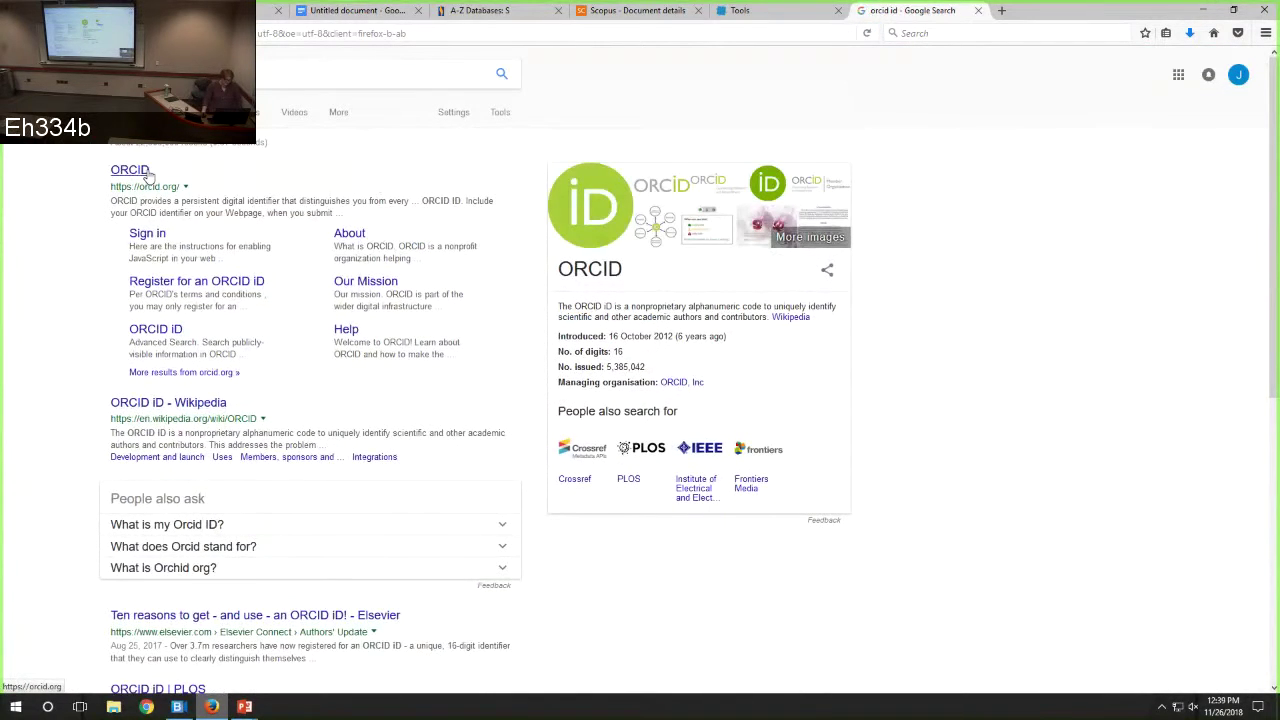
left_click(147, 174)
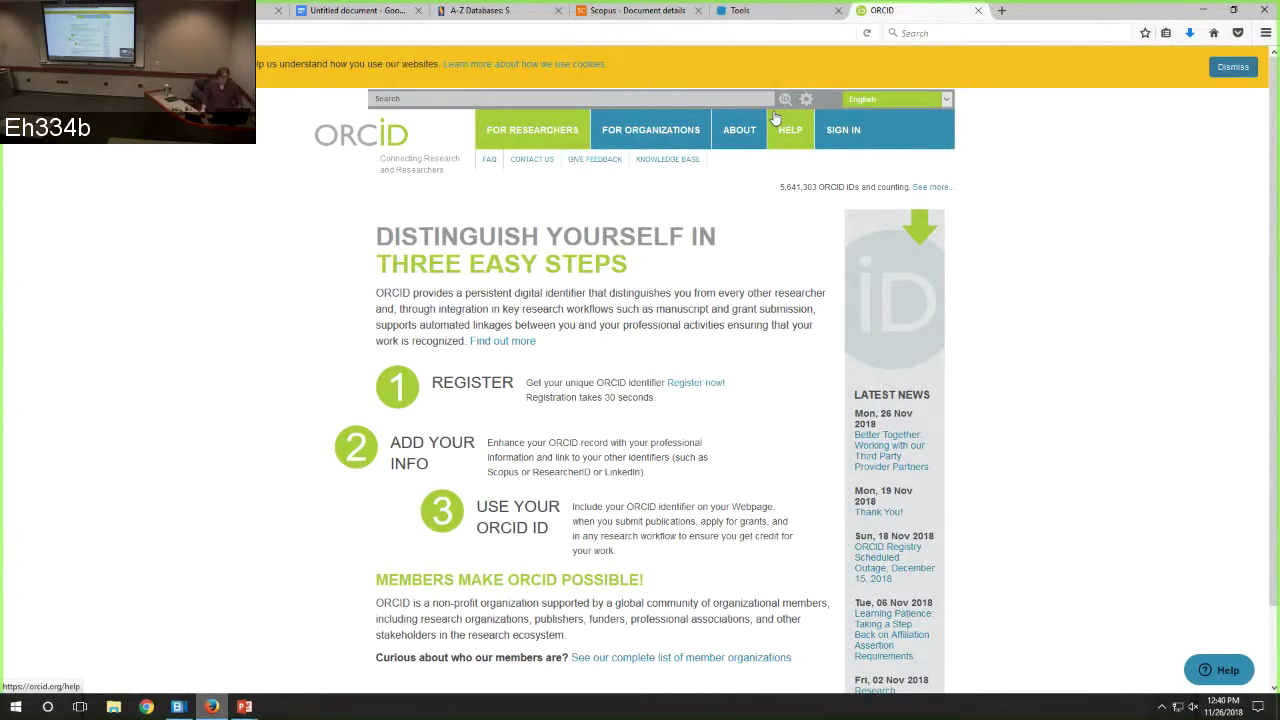
scroll(551, 379, "down", 2)
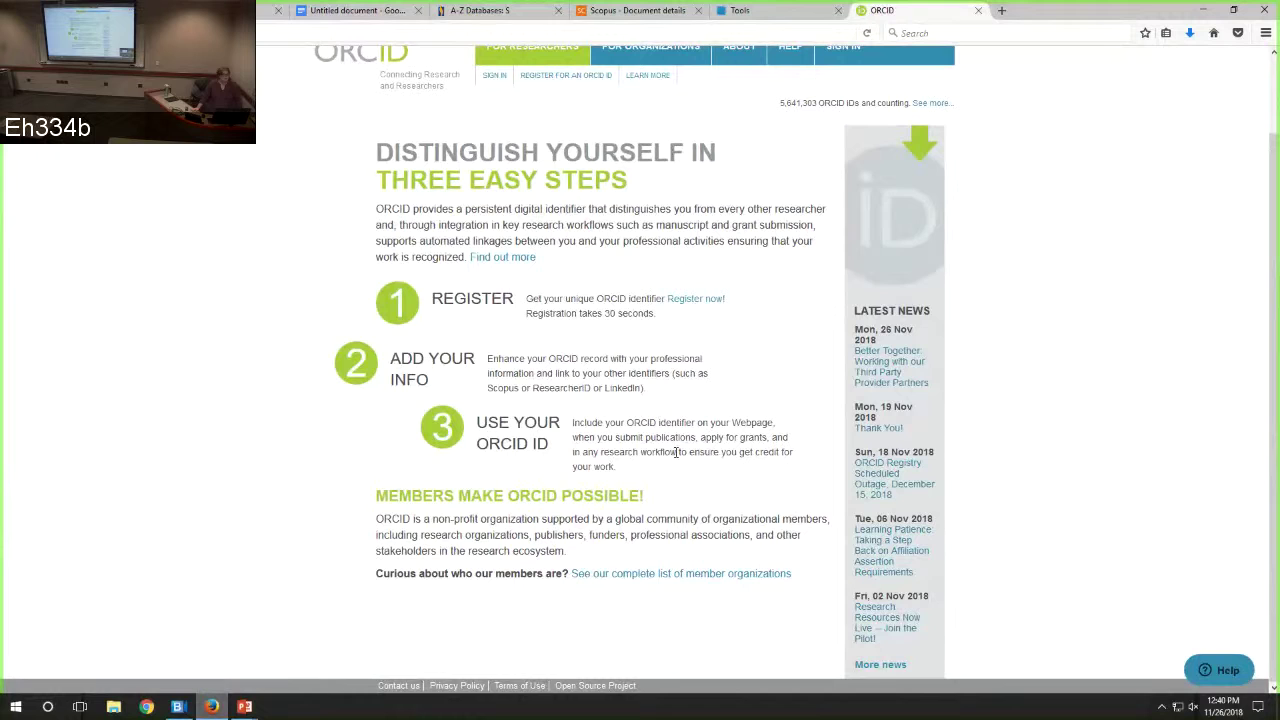
scroll(690, 437, "up", 1)
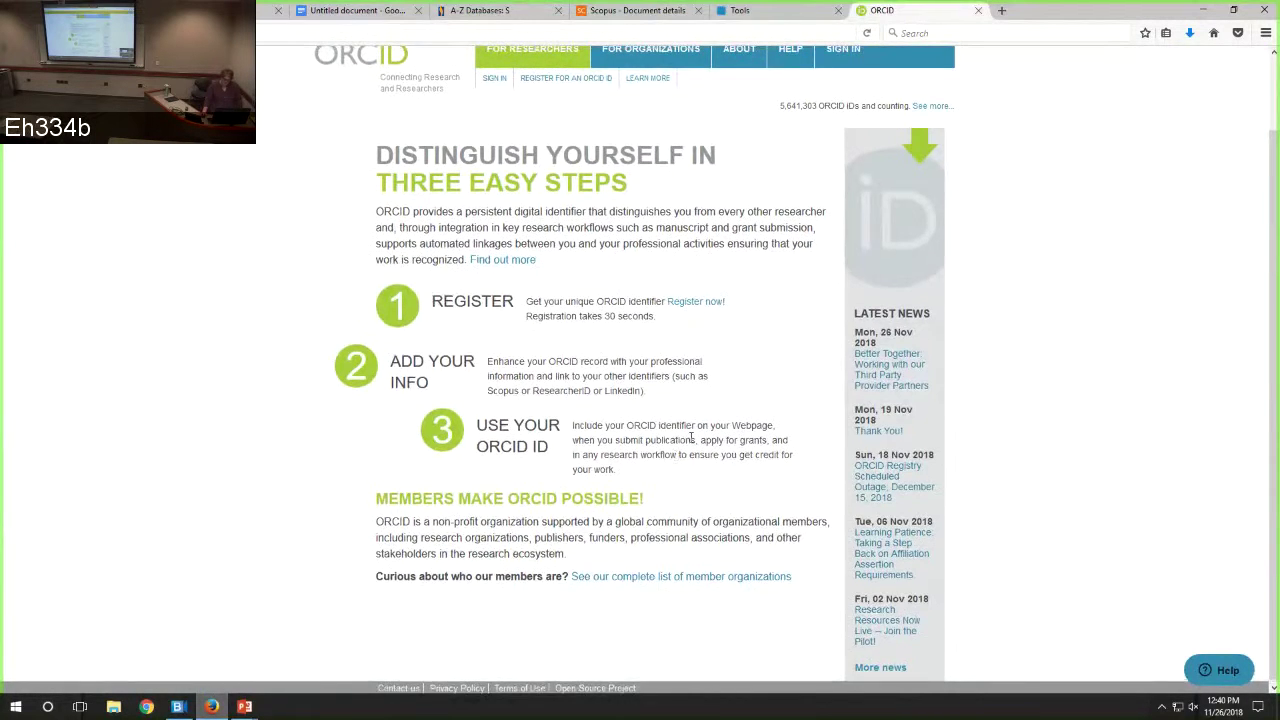
scroll(690, 437, "up", 2)
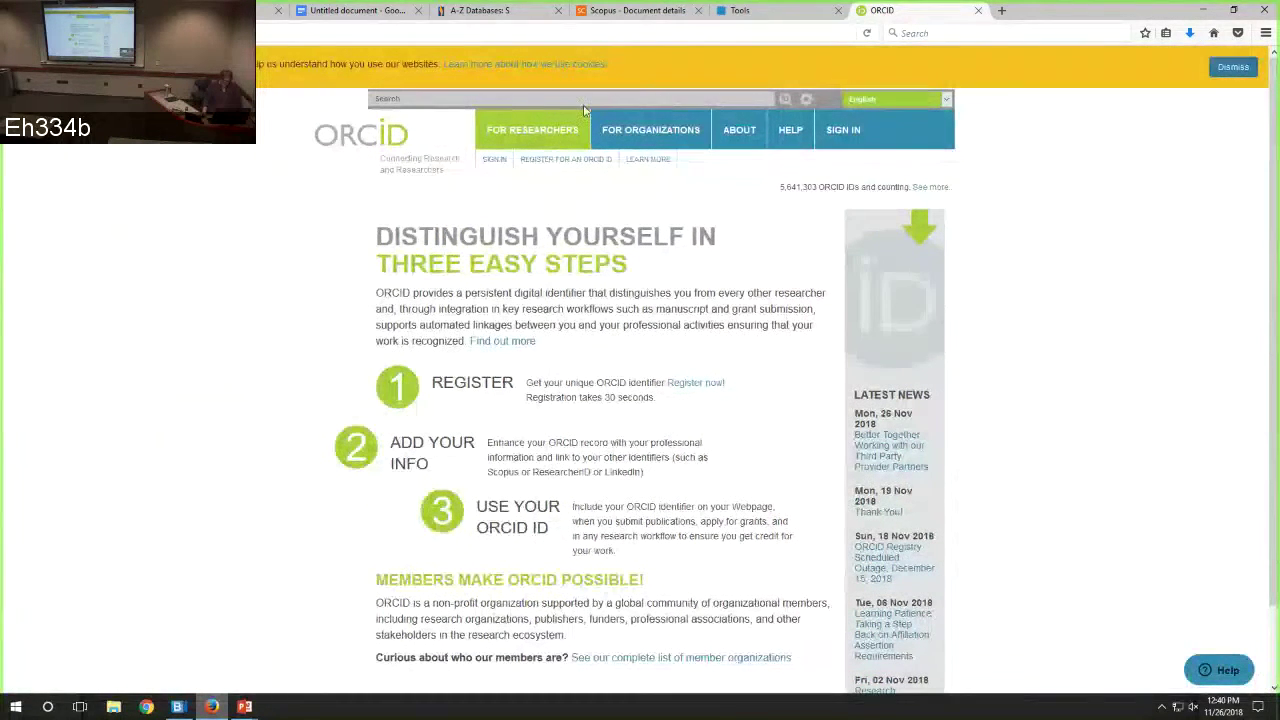
- Search the ORCID registry for 'philadelphia college of osteopathic medicine' and scroll the results
left_click(404, 97)
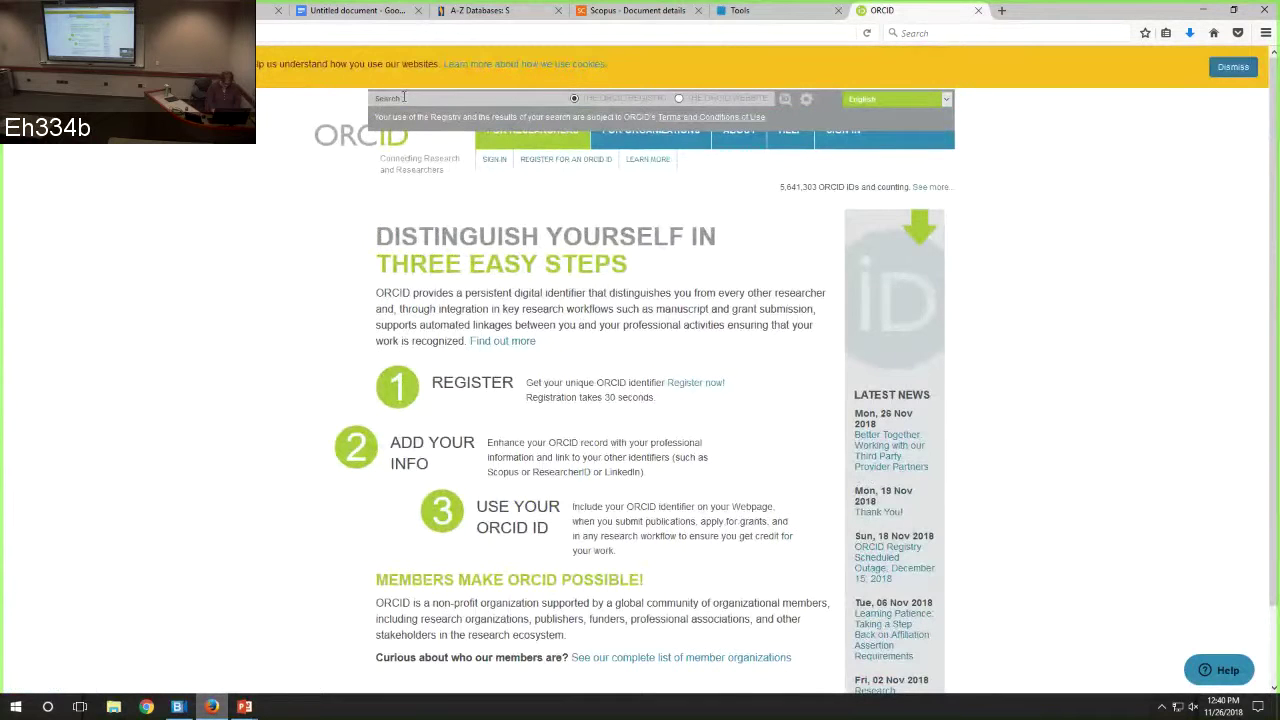
type("glatfe")
type("lter")
type(".com/gl")
type("e of ost")
type("eopathic medicine")
key("Return")
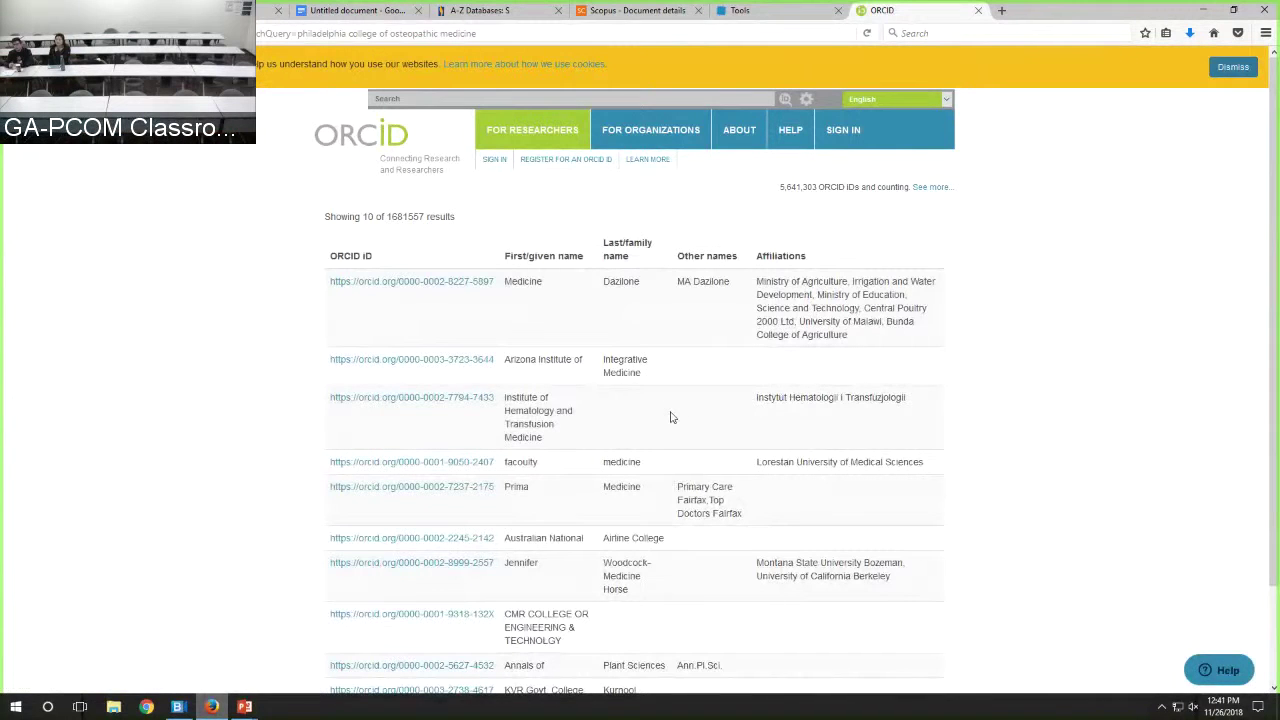
scroll(672, 417, "down", 2)
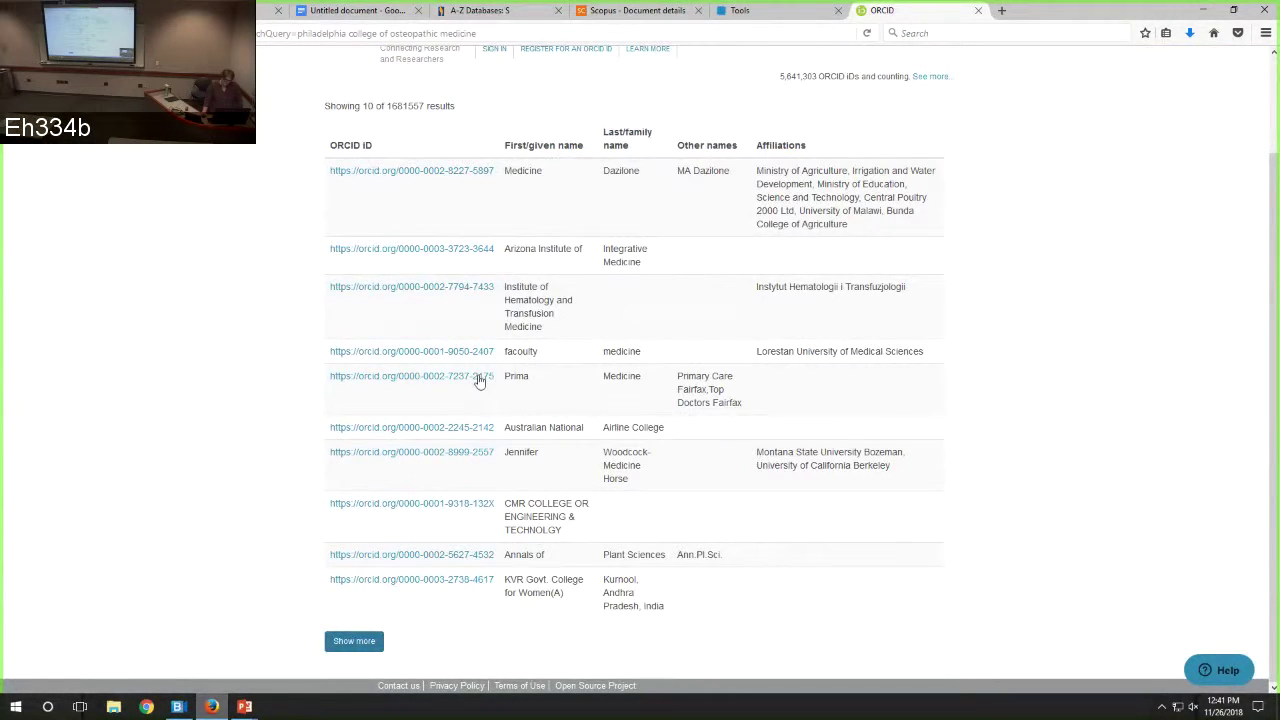
- Open a researcher's ORCID record and scroll through their employment, education and funding entries
left_click(454, 455)
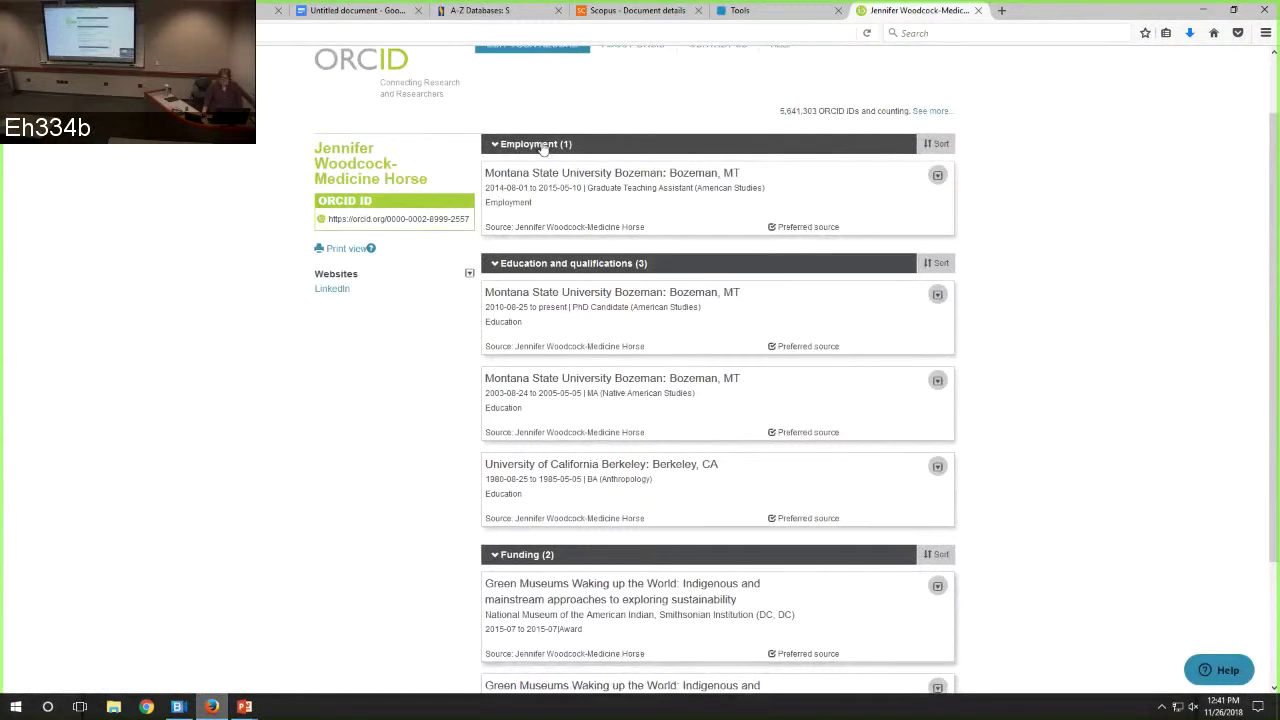
scroll(640, 200, "down", 3)
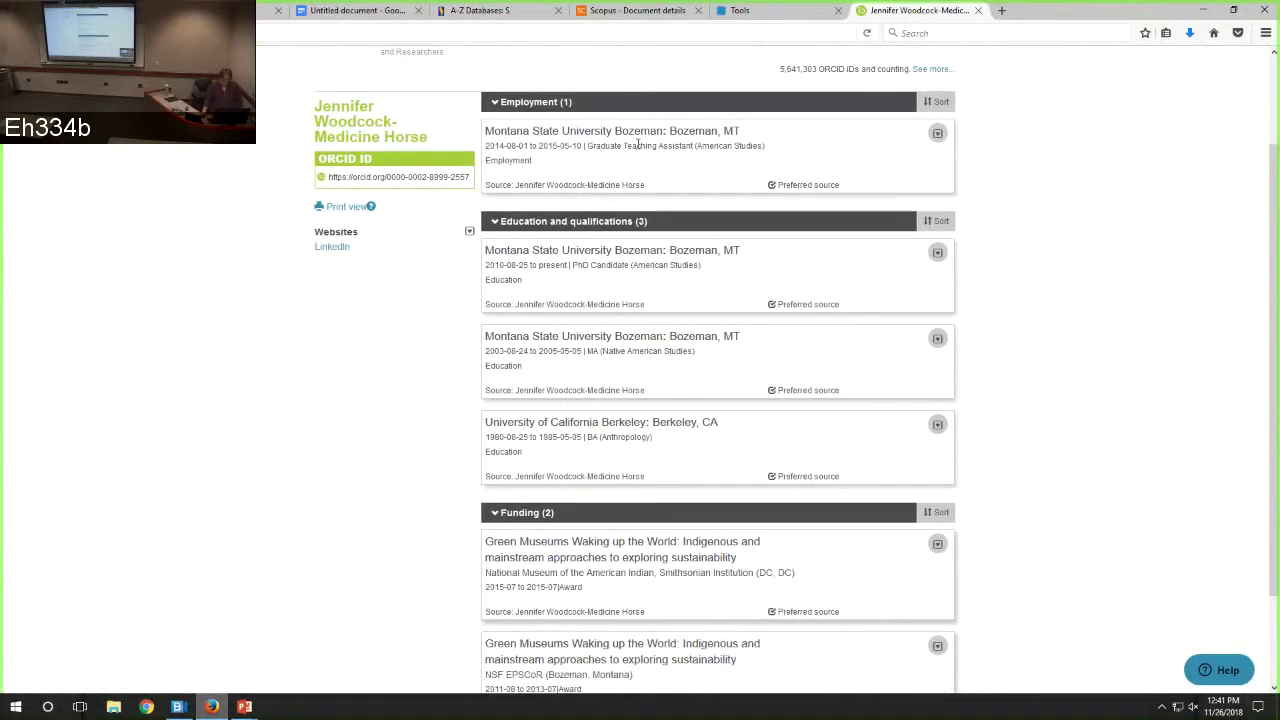
scroll(669, 301, "up", 3)
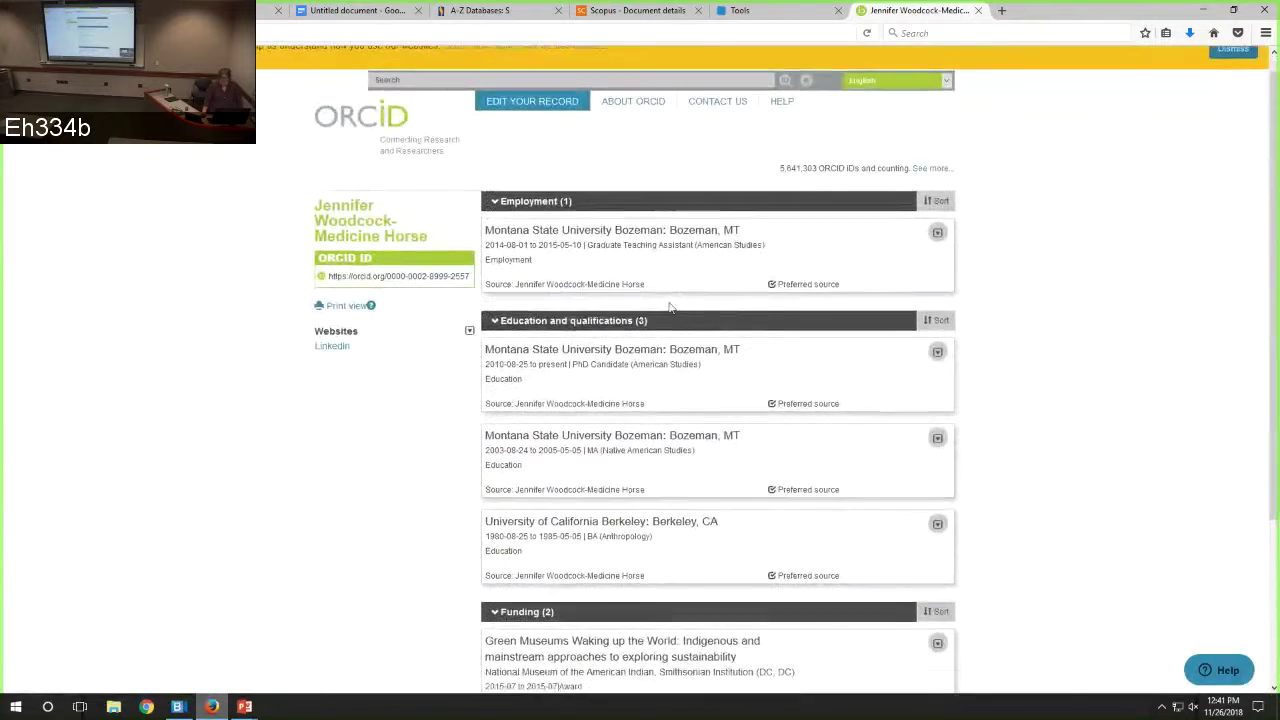
scroll(578, 334, "down", 3)
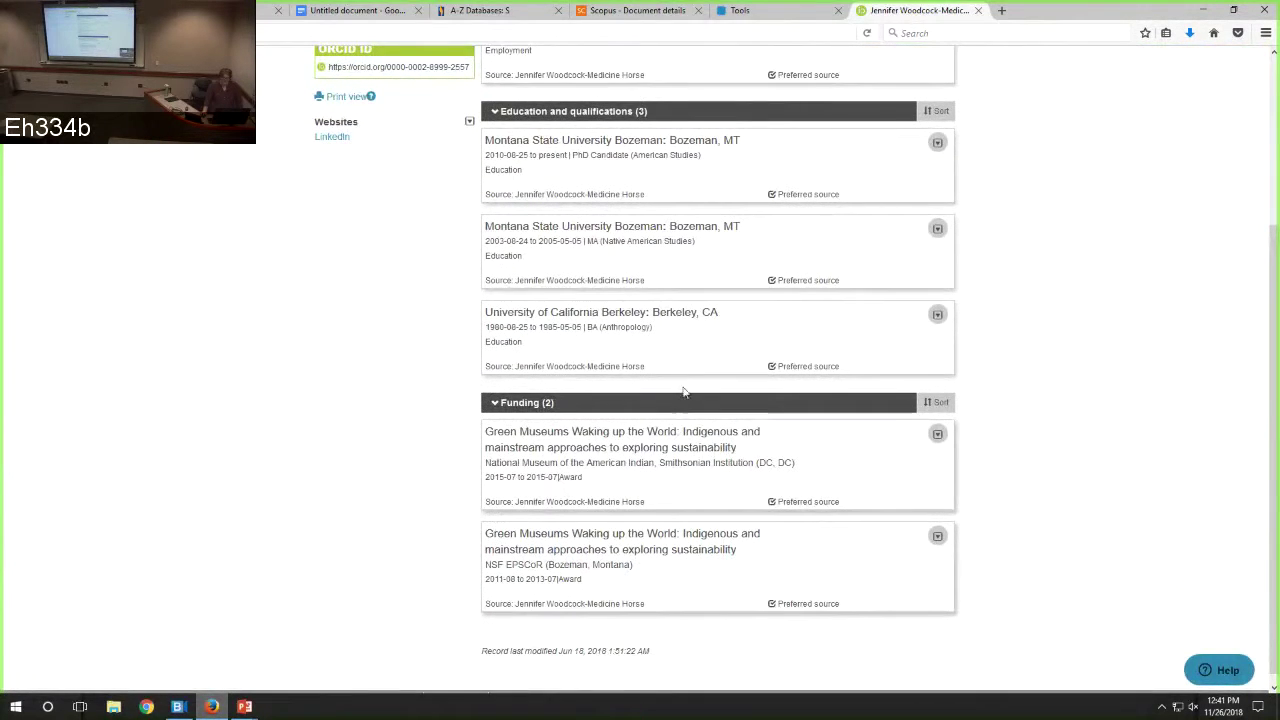
scroll(340, 335, "up", 1)
scroll(335, 330, "up", 4)
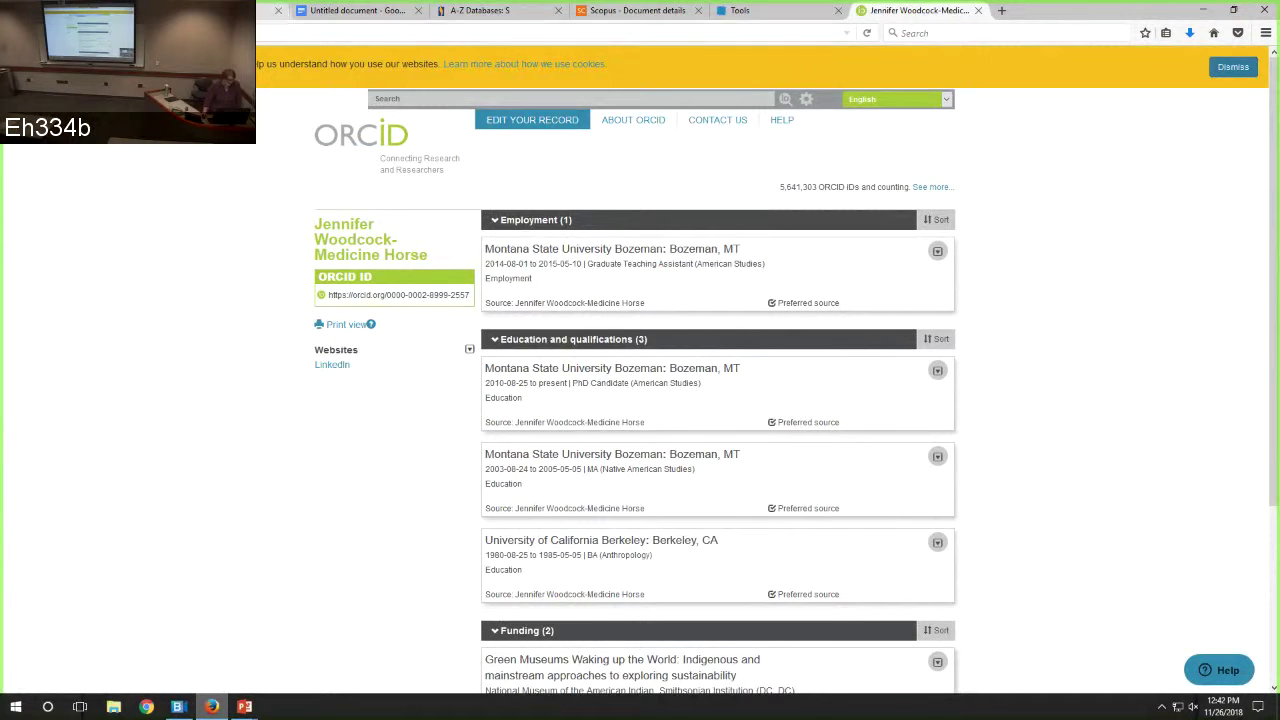
- Back in RefWorks, tick the Hur,K. reference and the group added 15 minutes ago
left_click(270, 10)
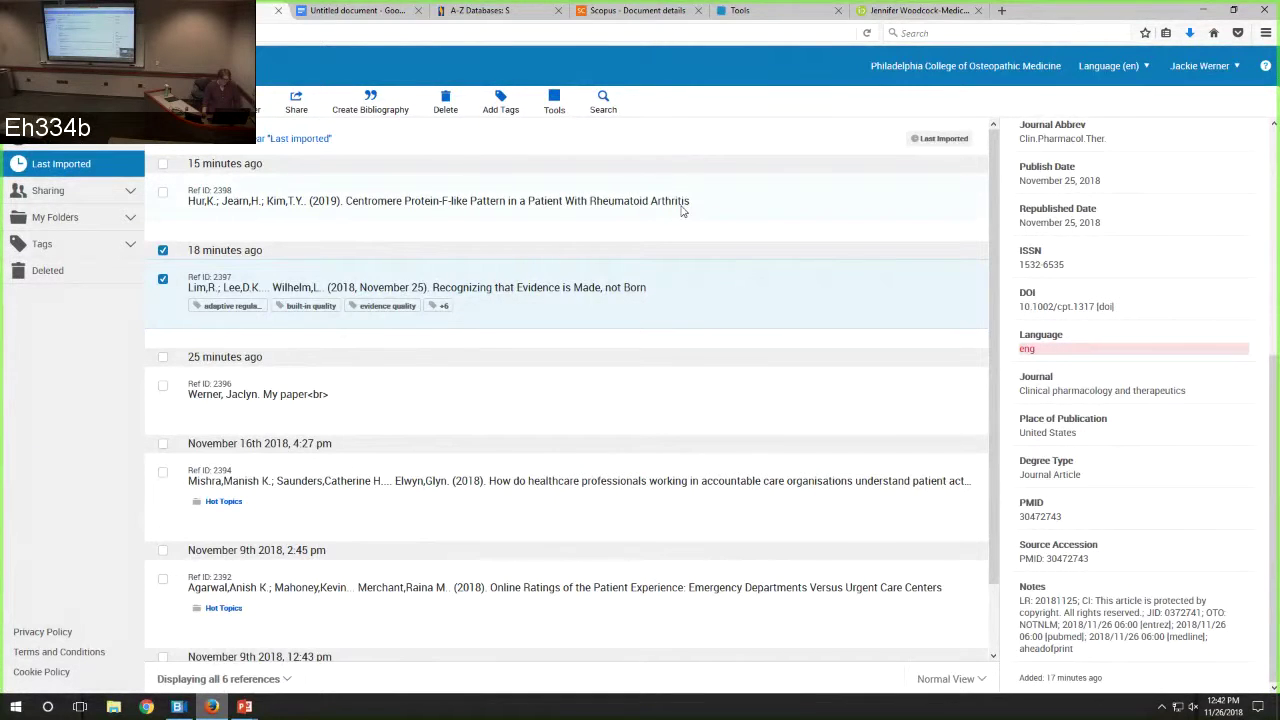
left_click(162, 192)
left_click(164, 278)
scroll(1115, 371, "up", 5)
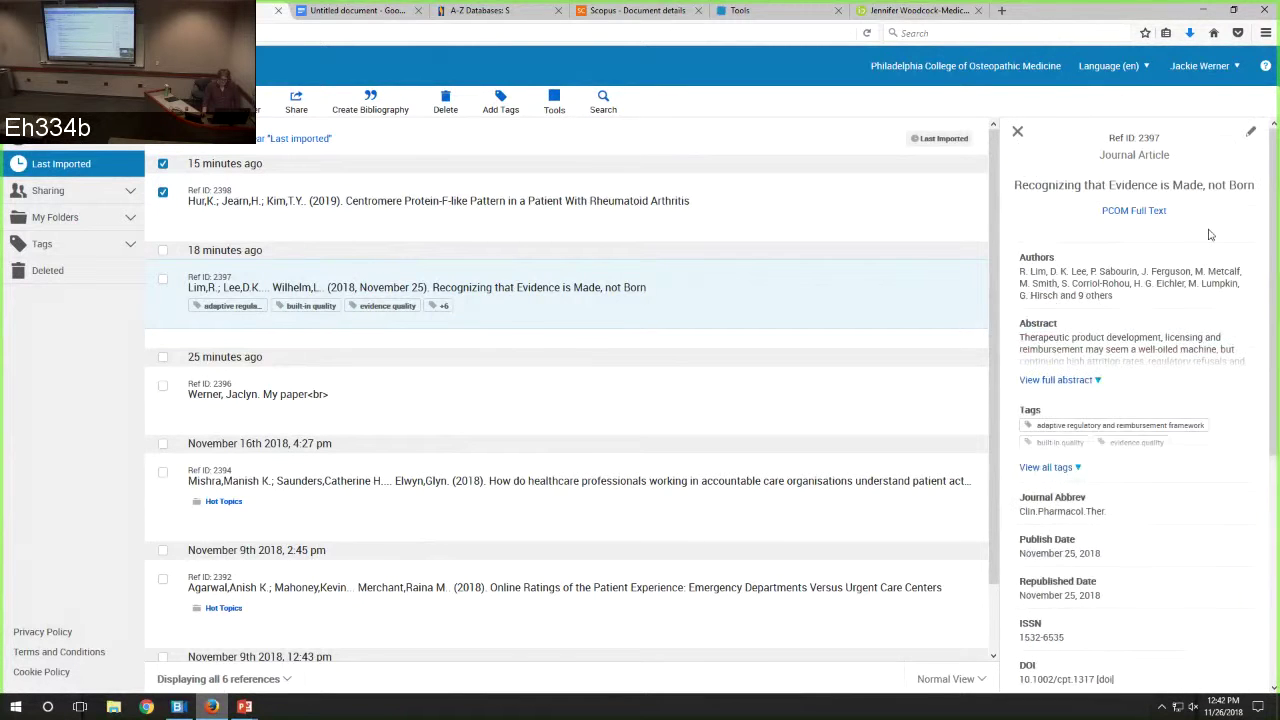
- Open Ref ID 2397 'Recognizing that Evidence is Made, not Born' for editing and review its form
left_click(1249, 134)
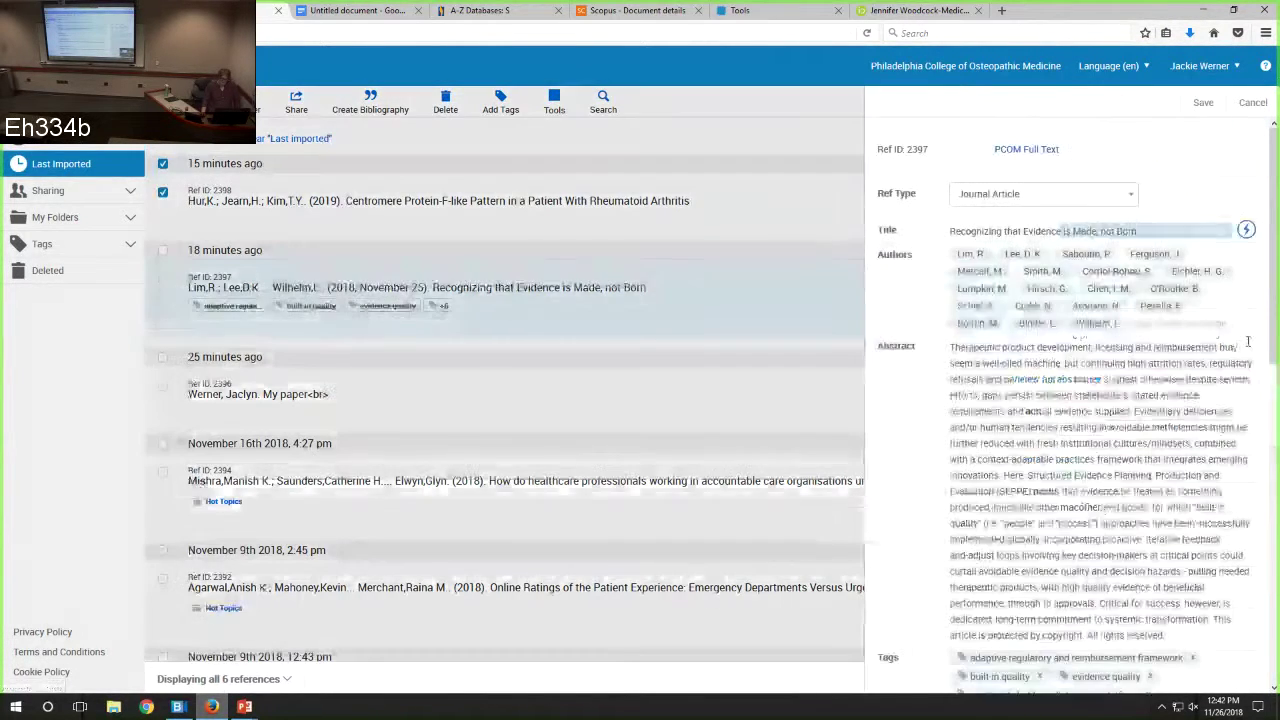
scroll(1227, 369, "down", 10)
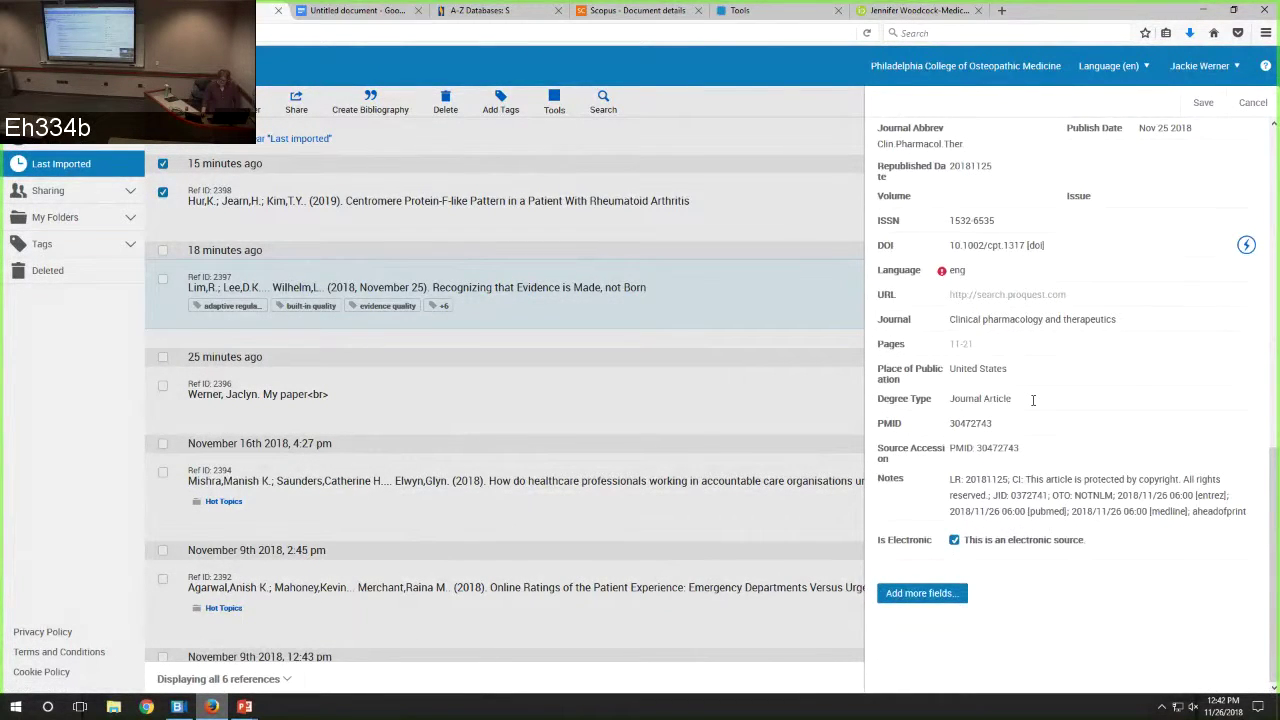
scroll(1033, 399, "up", 3)
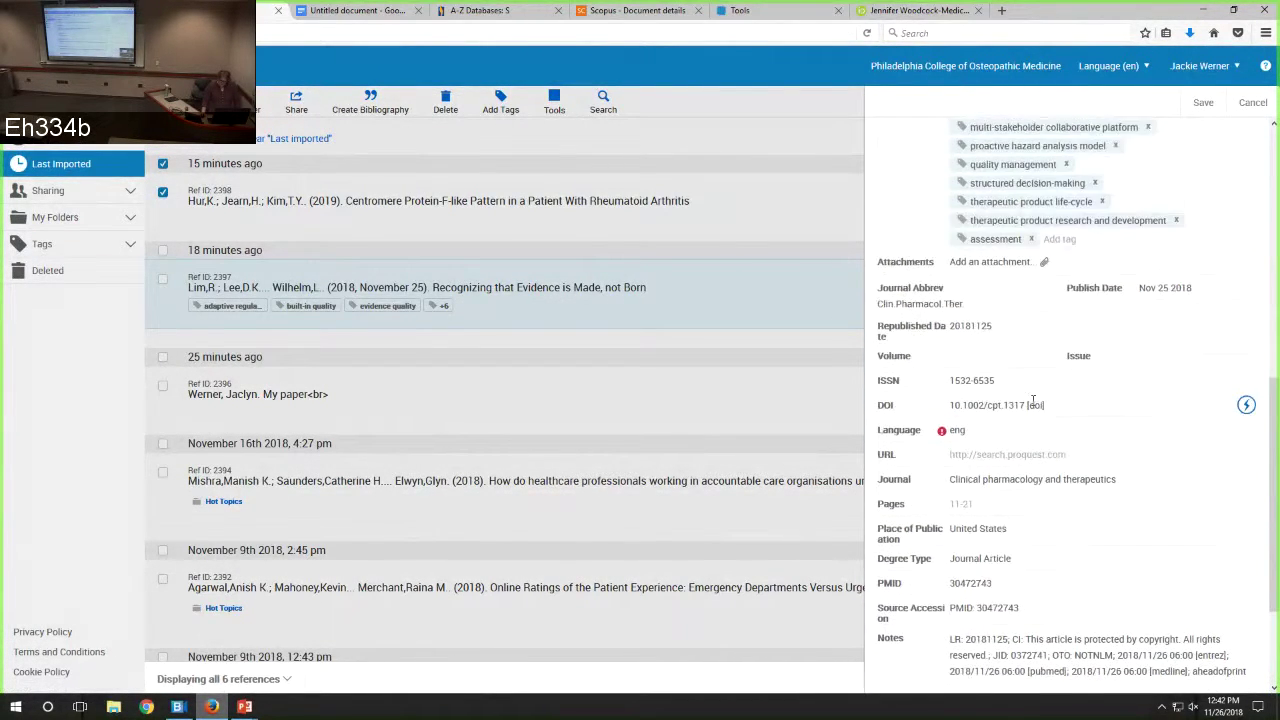
scroll(1033, 399, "up", 3)
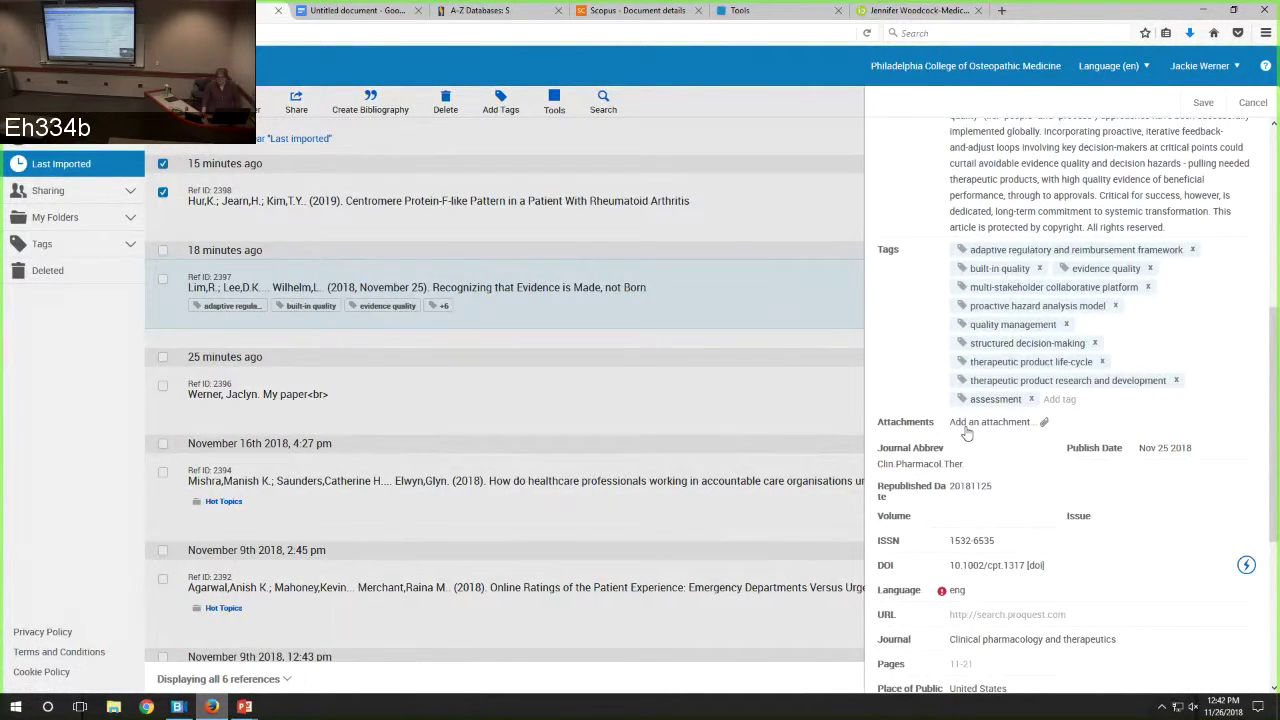
- Start attaching Basic Science.pptx to the reference, then cancel and close the editor without saving
left_click(966, 424)
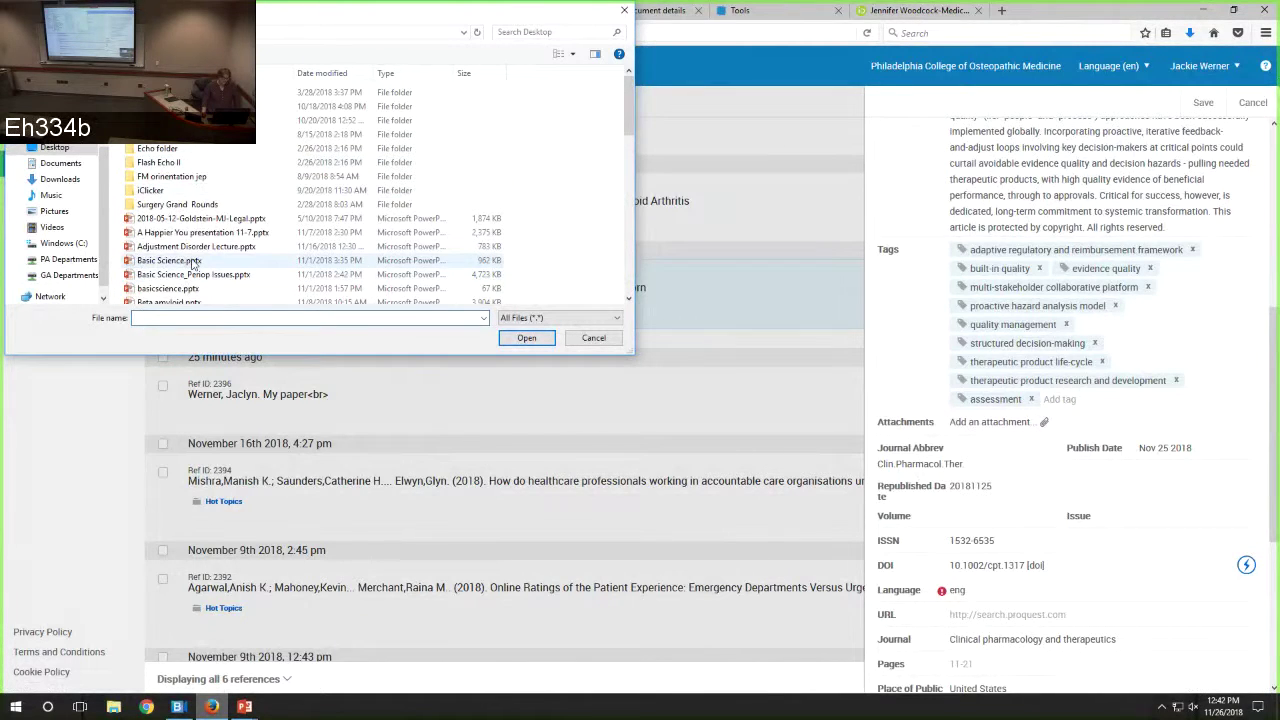
left_click(191, 263)
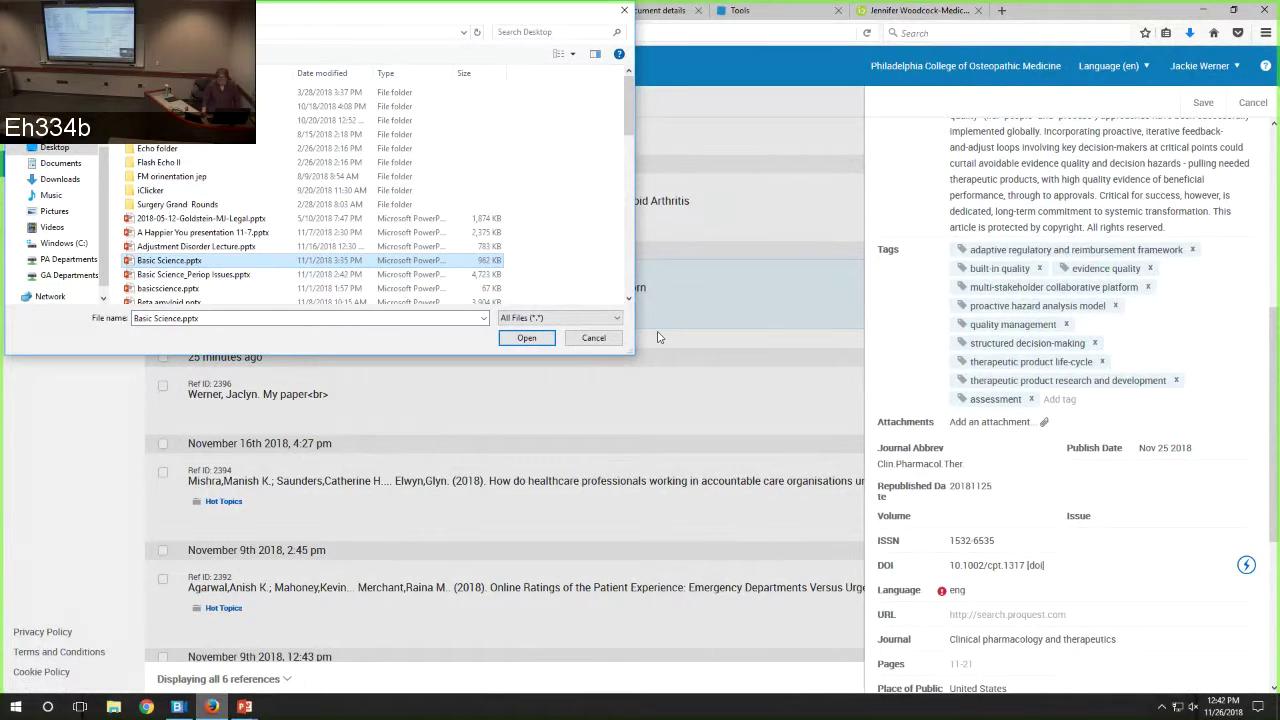
left_click(580, 339)
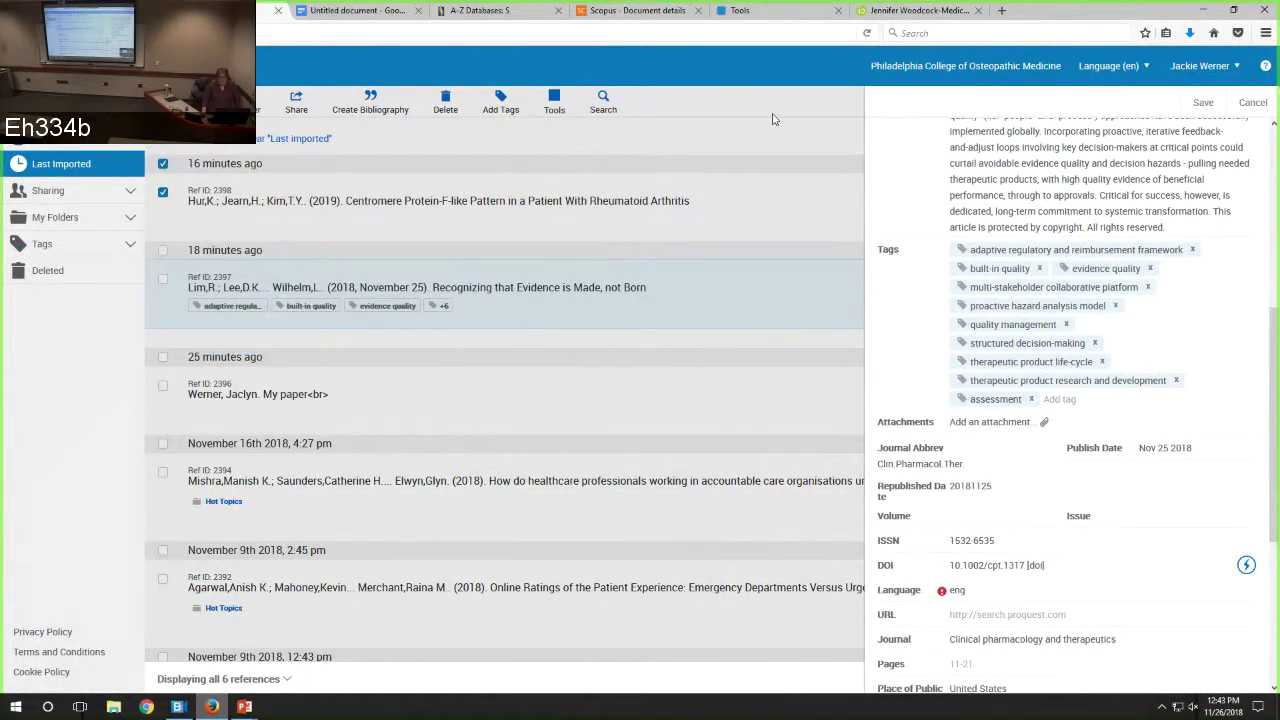
left_click(1251, 102)
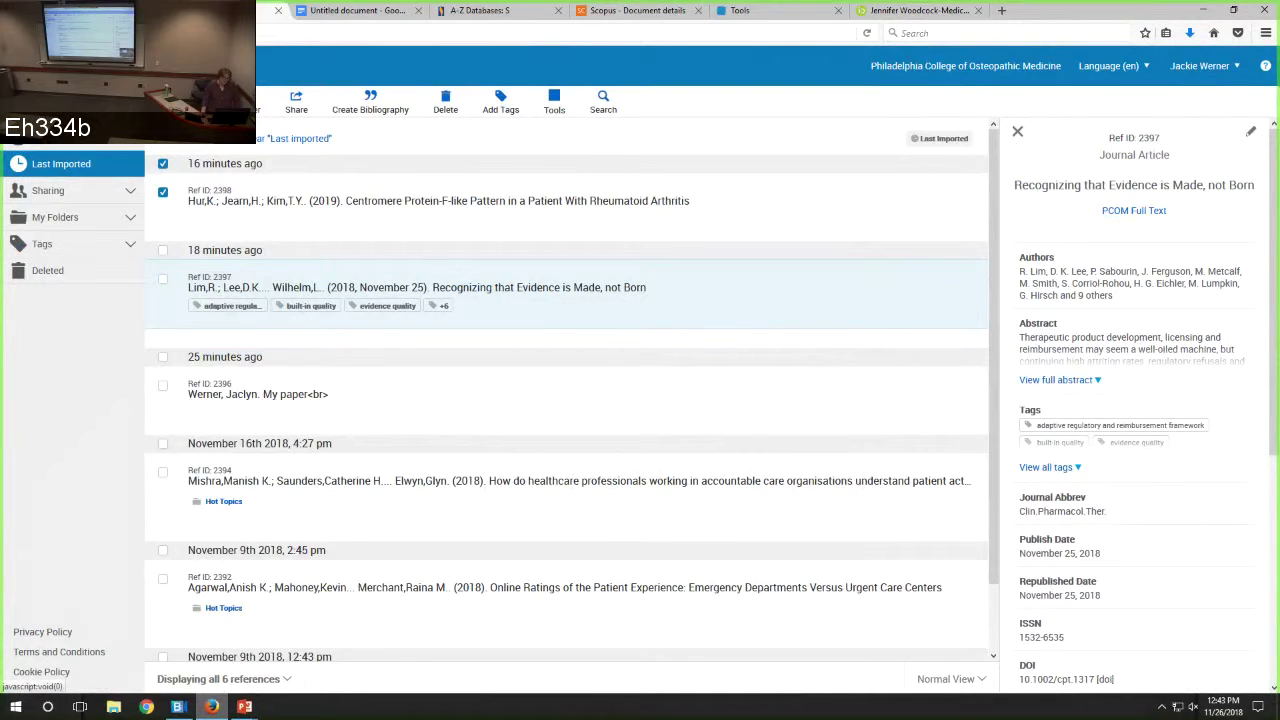
- Start importing references from a file, then cancel the file chooser
left_click(225, 100)
left_click(214, 189)
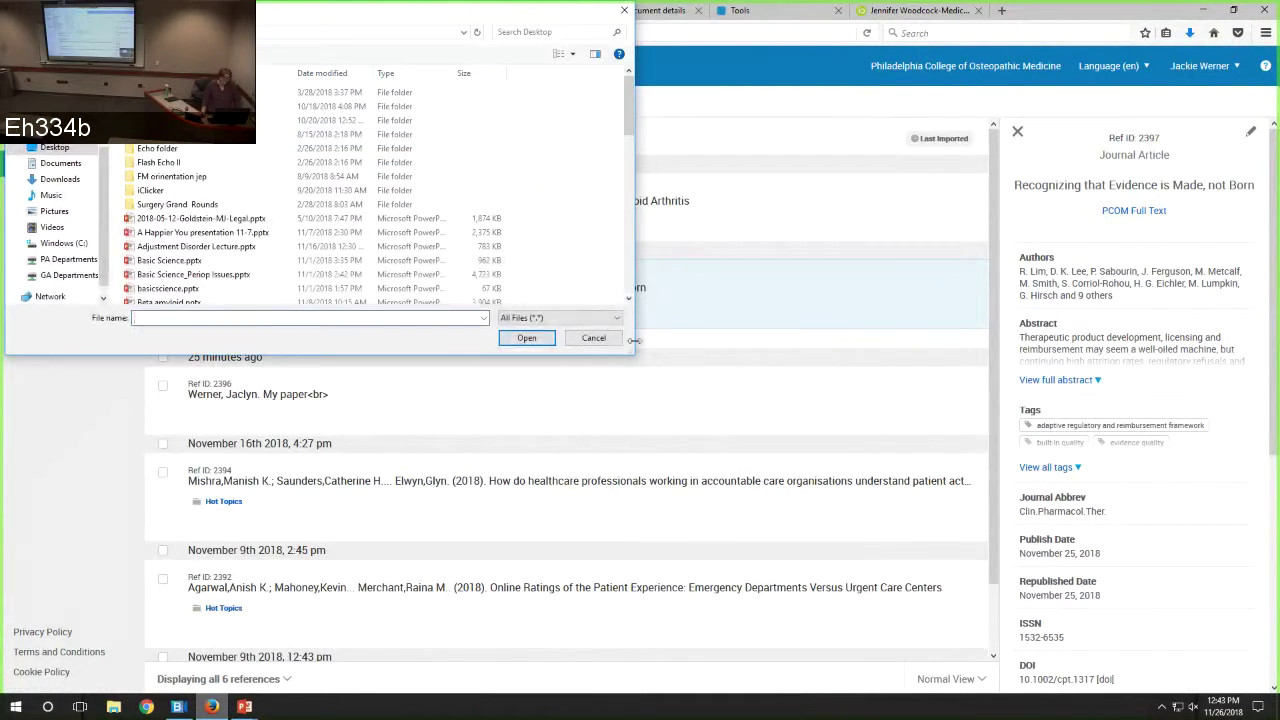
left_click(603, 343)
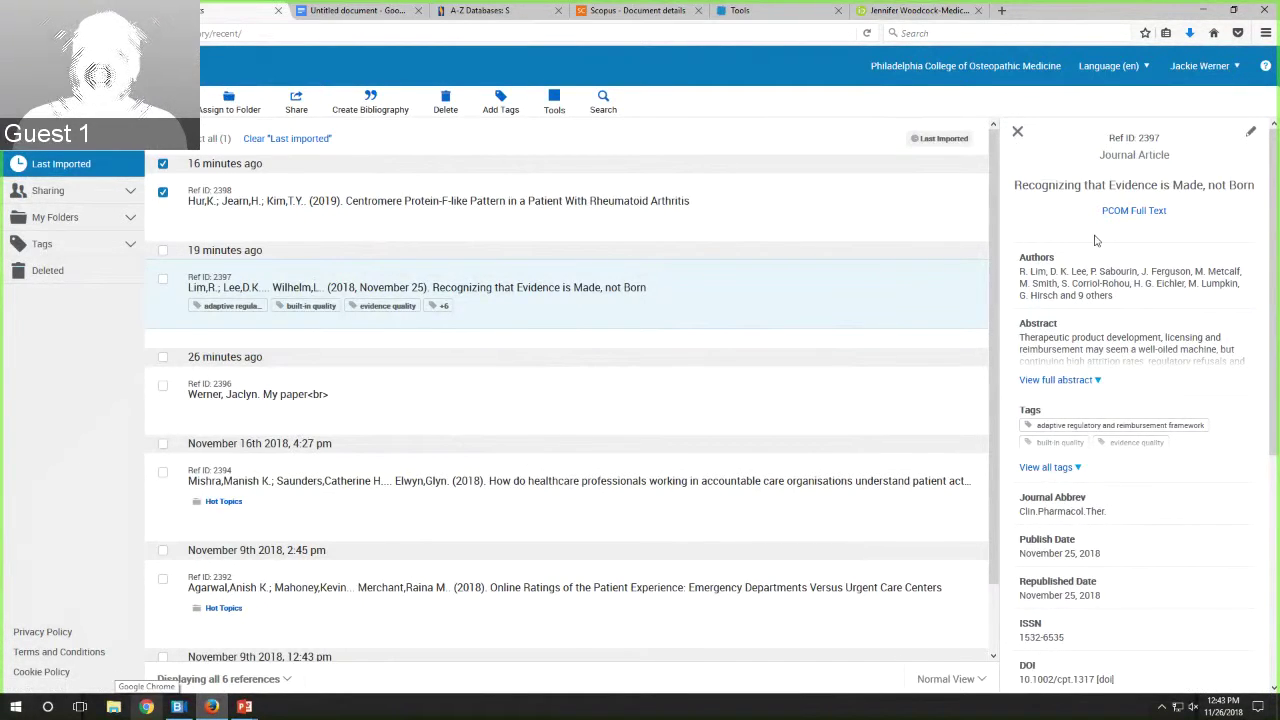
mouse_move(1121, 216)
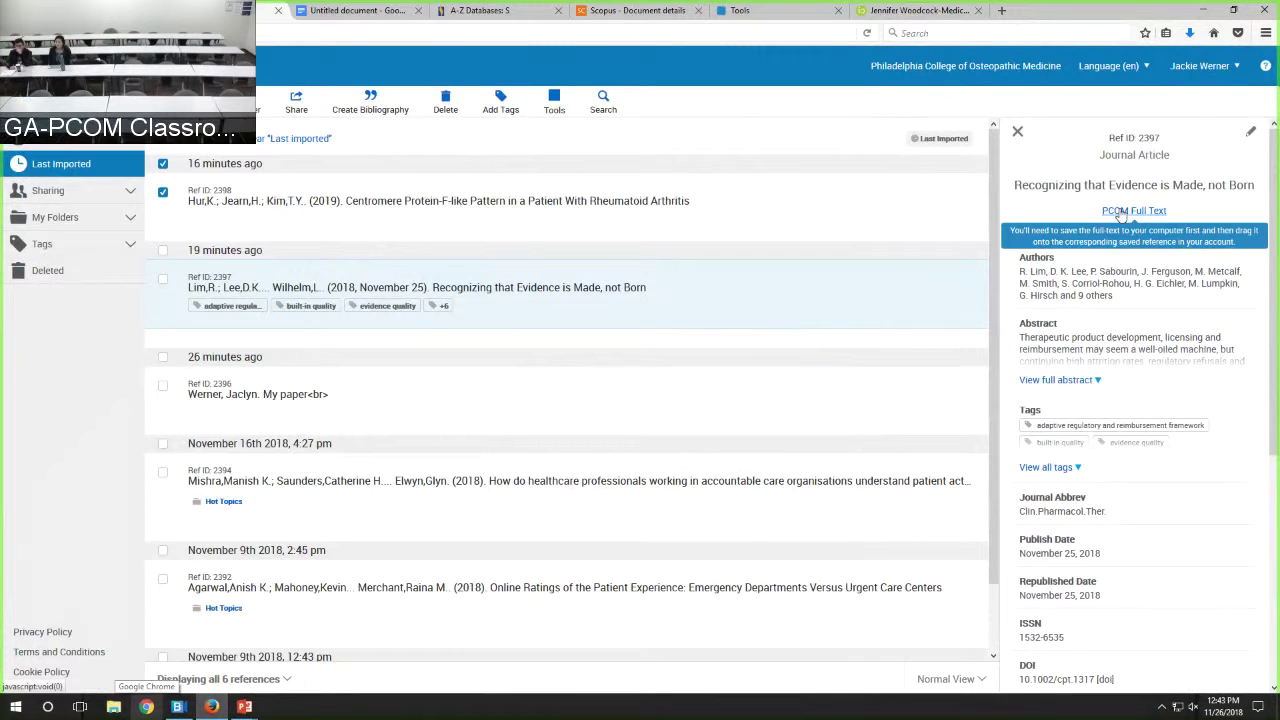
- Check the PCOM Full Text options for the Evidence article, which offer only interlibrary loan
left_click(1121, 212)
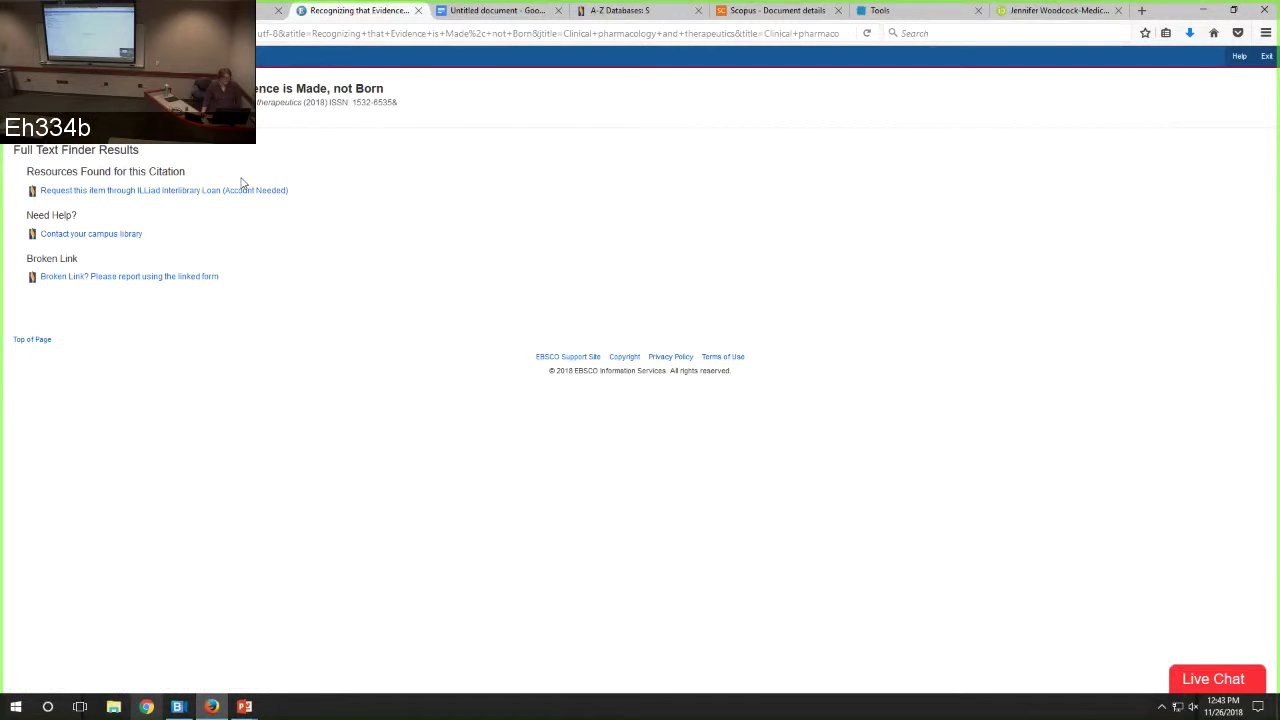
left_click(266, 10)
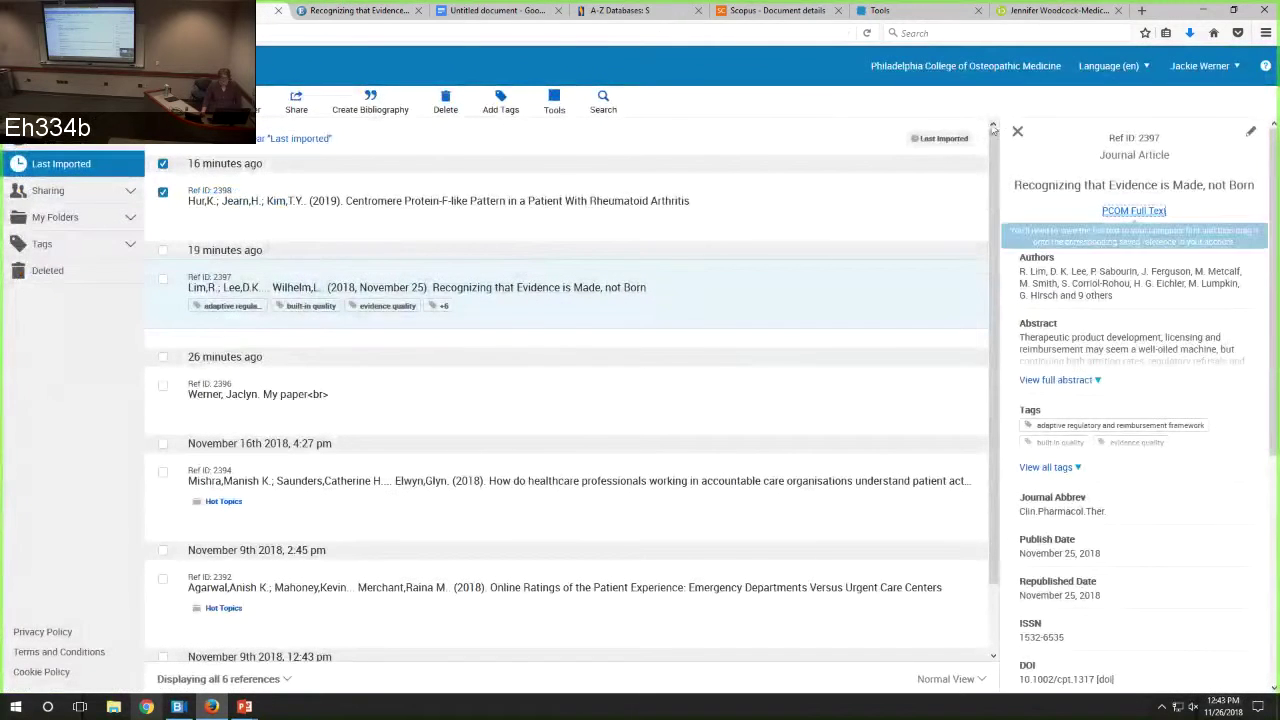
left_click(368, 10)
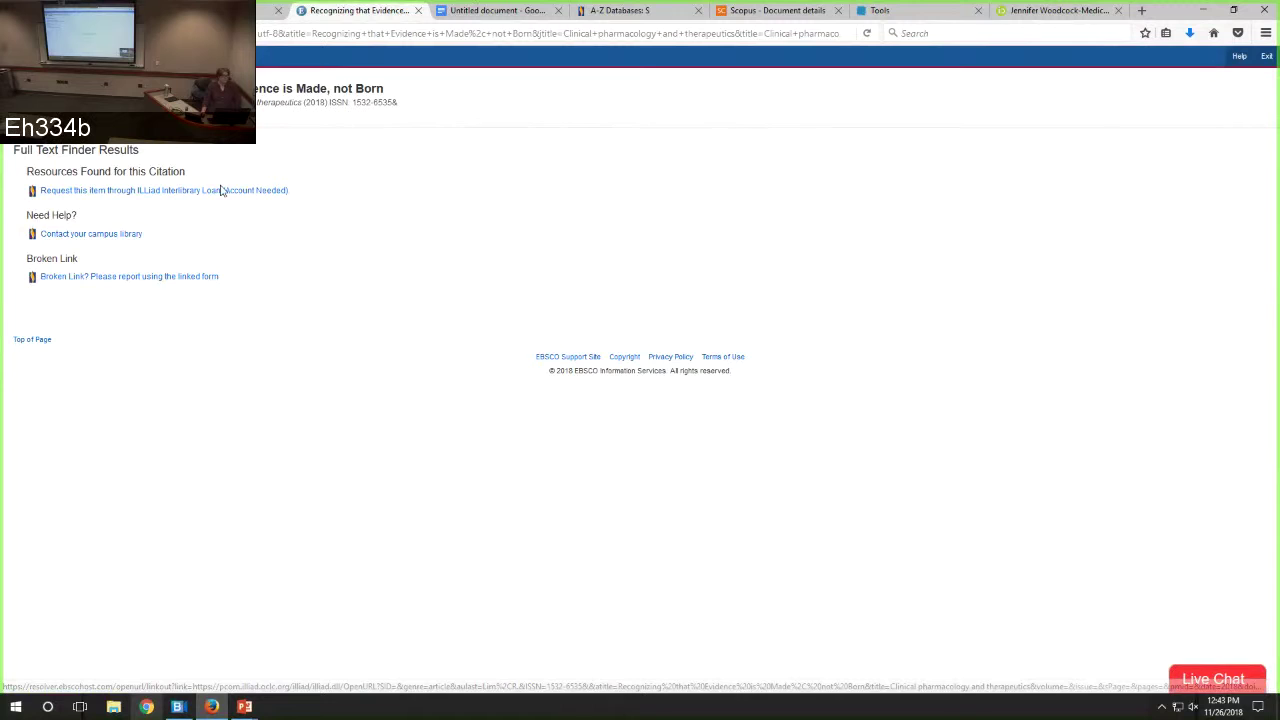
- Back in RefWorks, show details of the Online Ratings of the Patient Experience reference (Ref ID 2392)
left_click(200, 10)
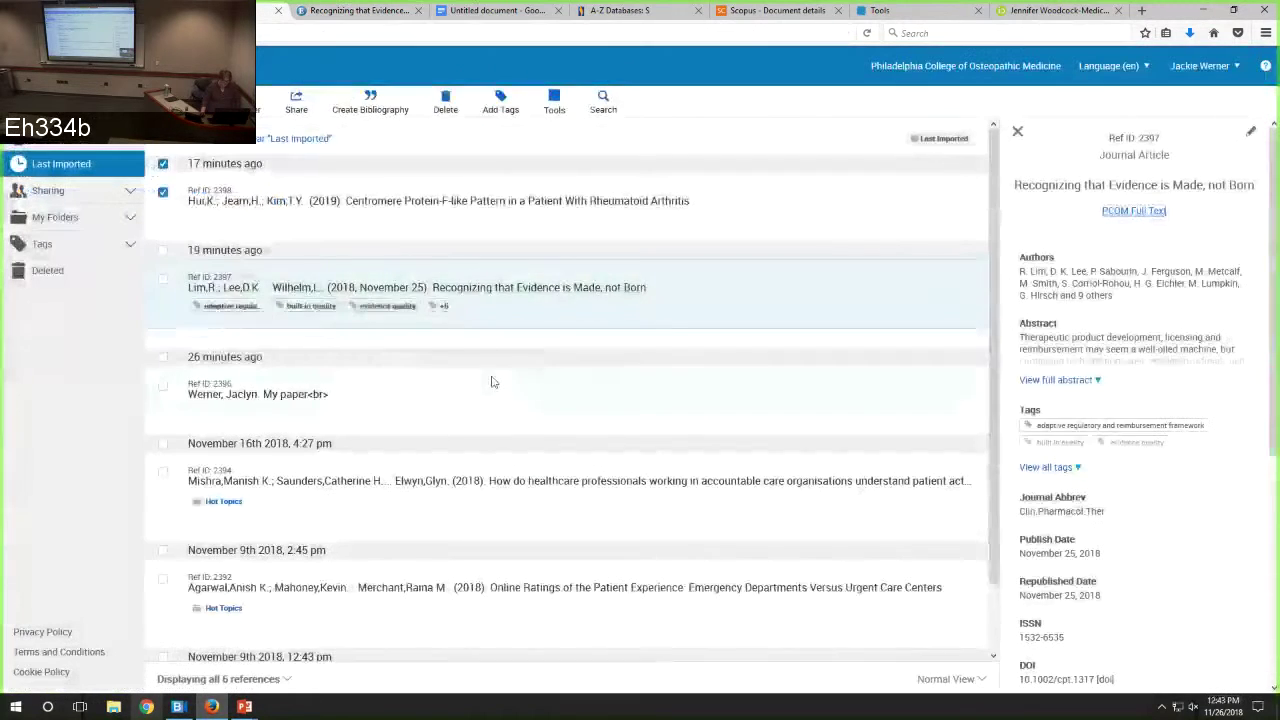
scroll(491, 382, "down", 1)
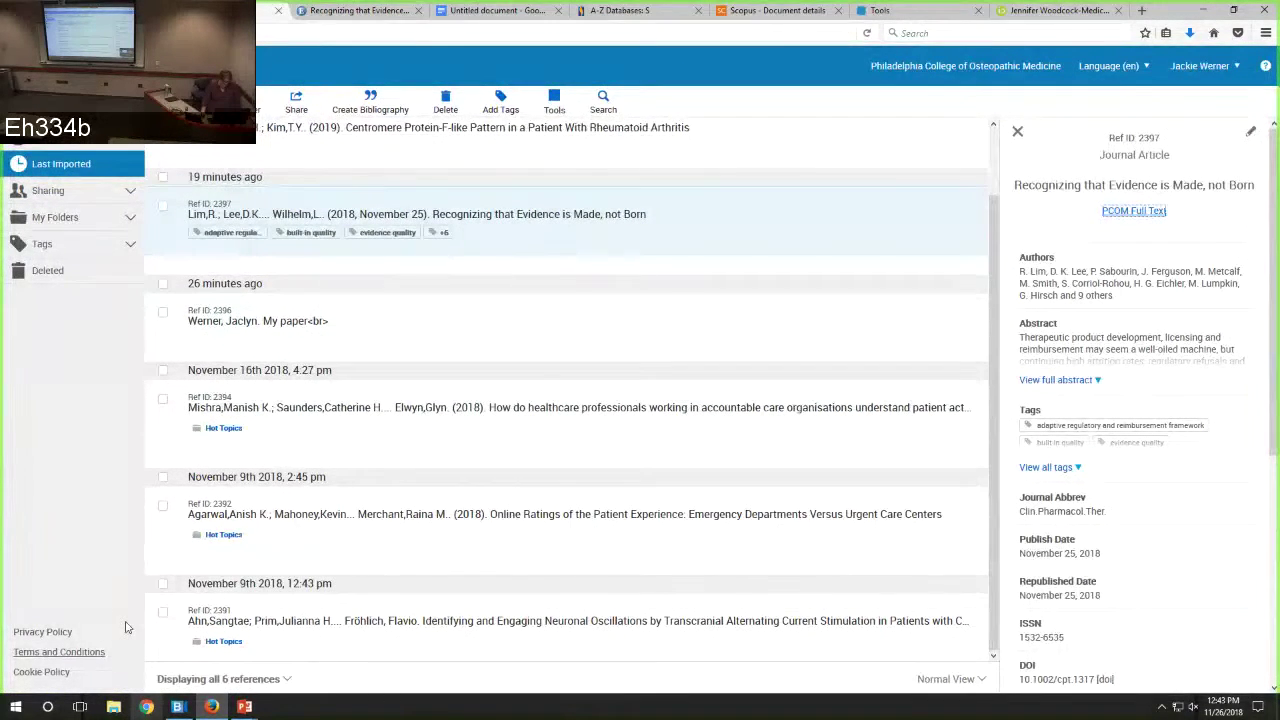
left_click(228, 520)
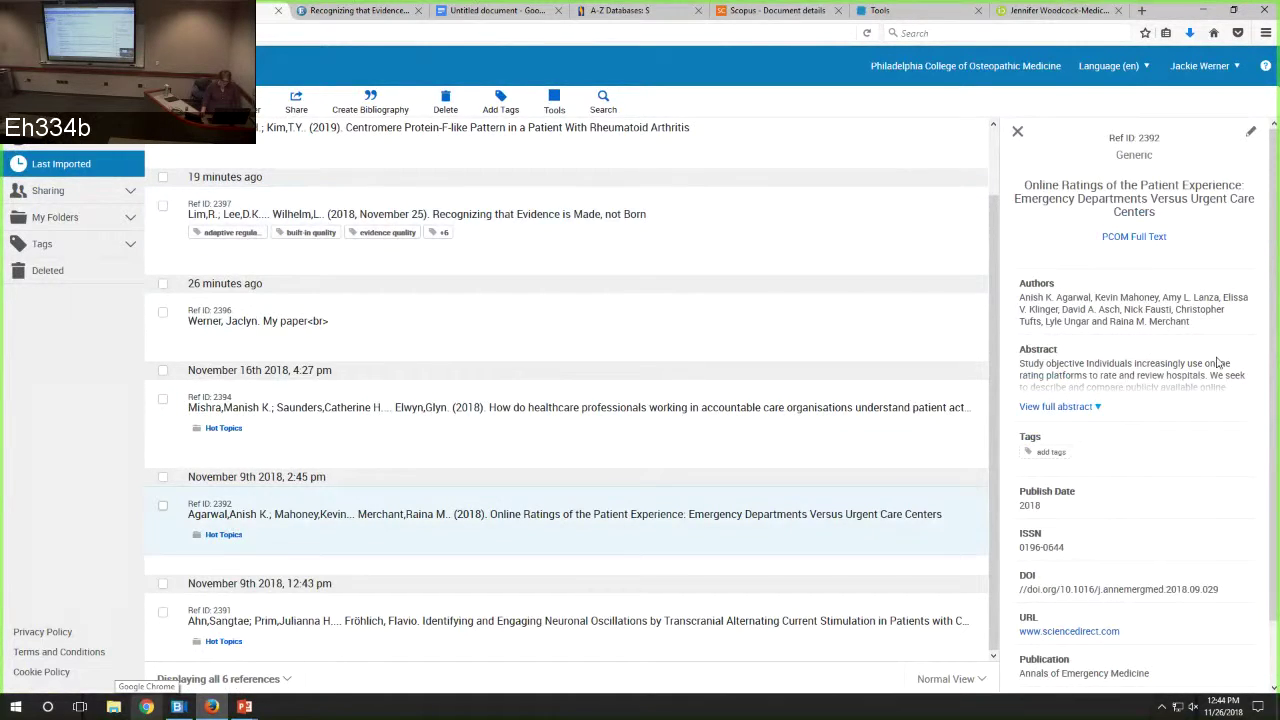
- Open the Online Ratings full text on ScienceDirect's Annals of Emergency Medicine page and browse its articles
left_click(1147, 234)
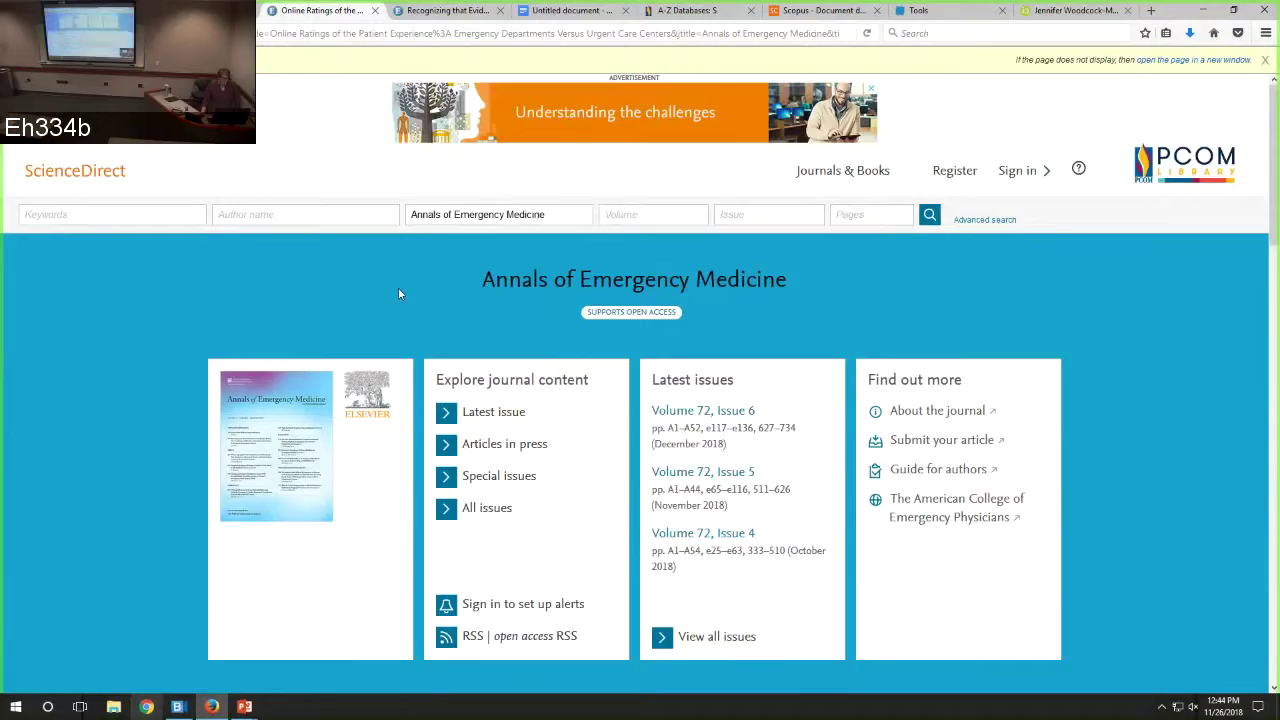
scroll(398, 287, "down", 6)
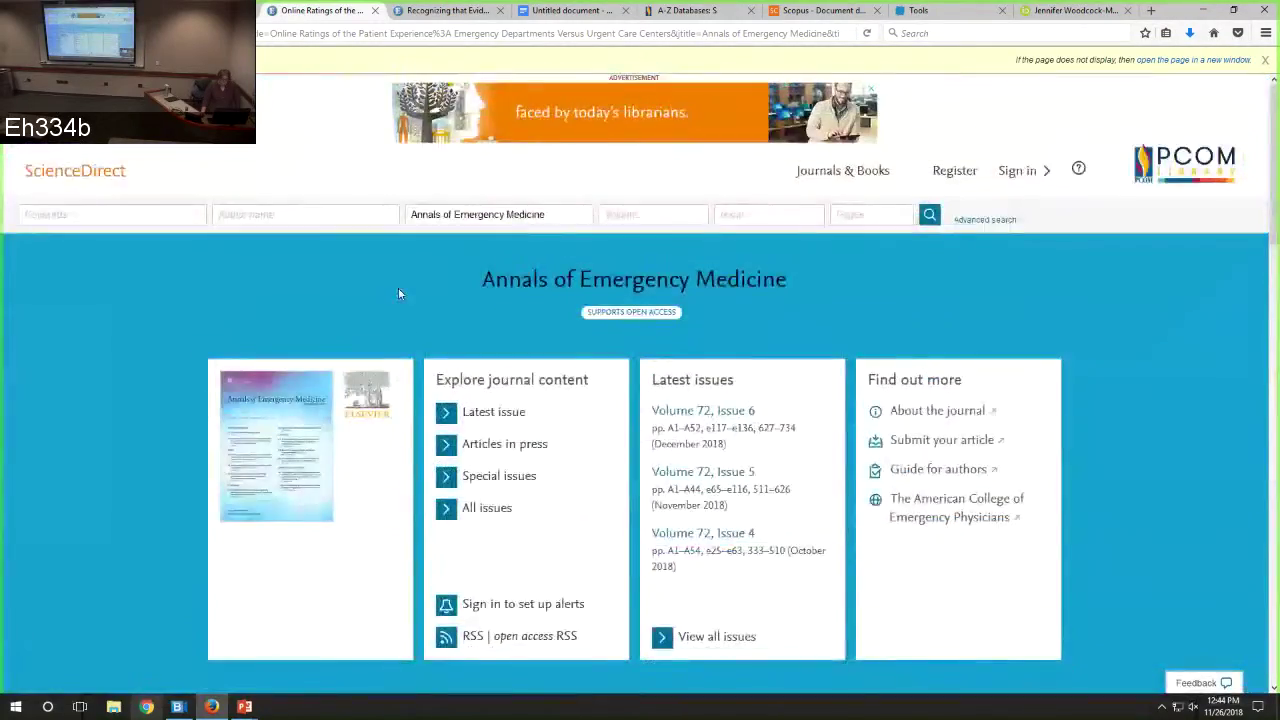
scroll(398, 287, "down", 4)
scroll(398, 290, "down", 4)
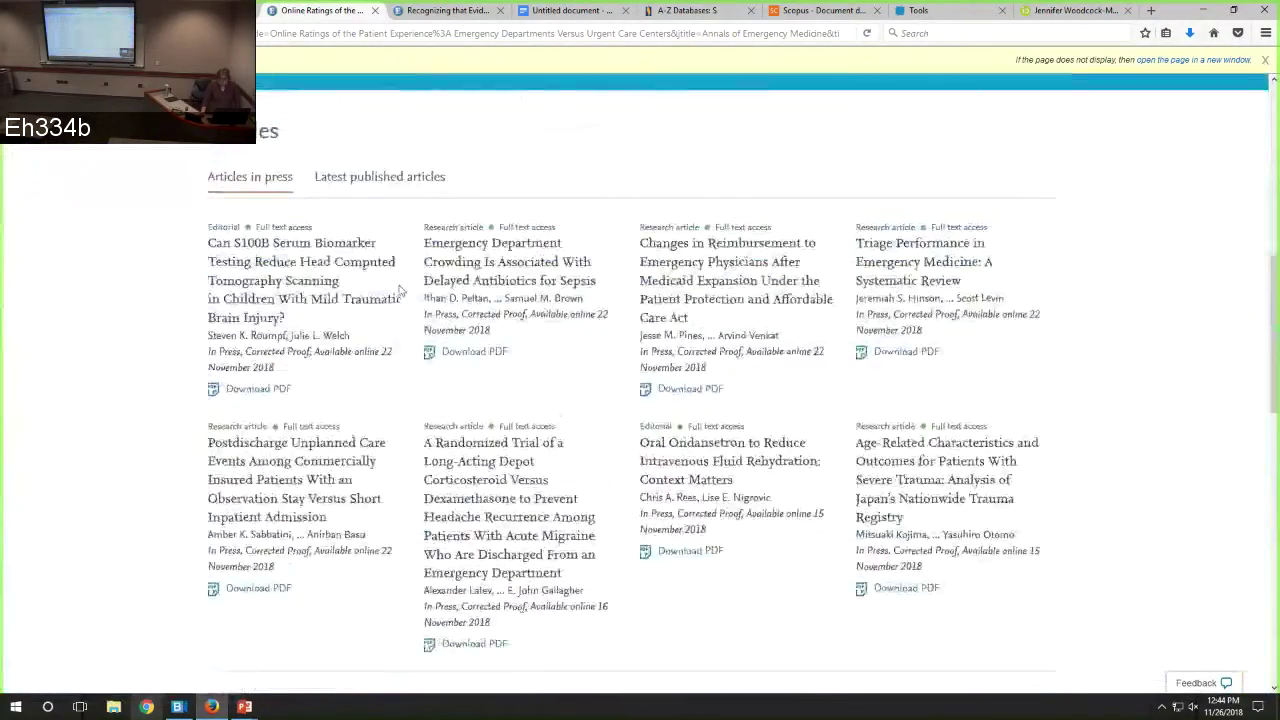
scroll(398, 290, "up", 8)
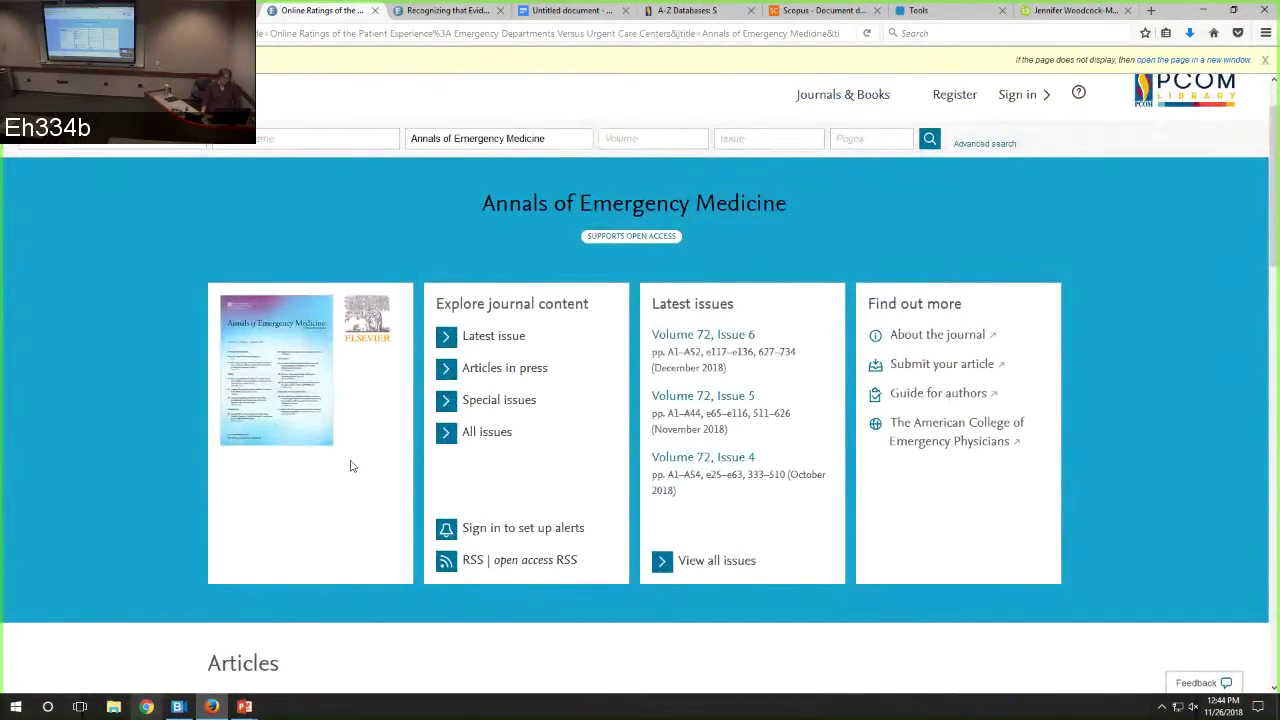
- Return to RefWorks and review Ref ID 2392's record with ISSN 0196-0644 and its DOI
left_click(1264, 60)
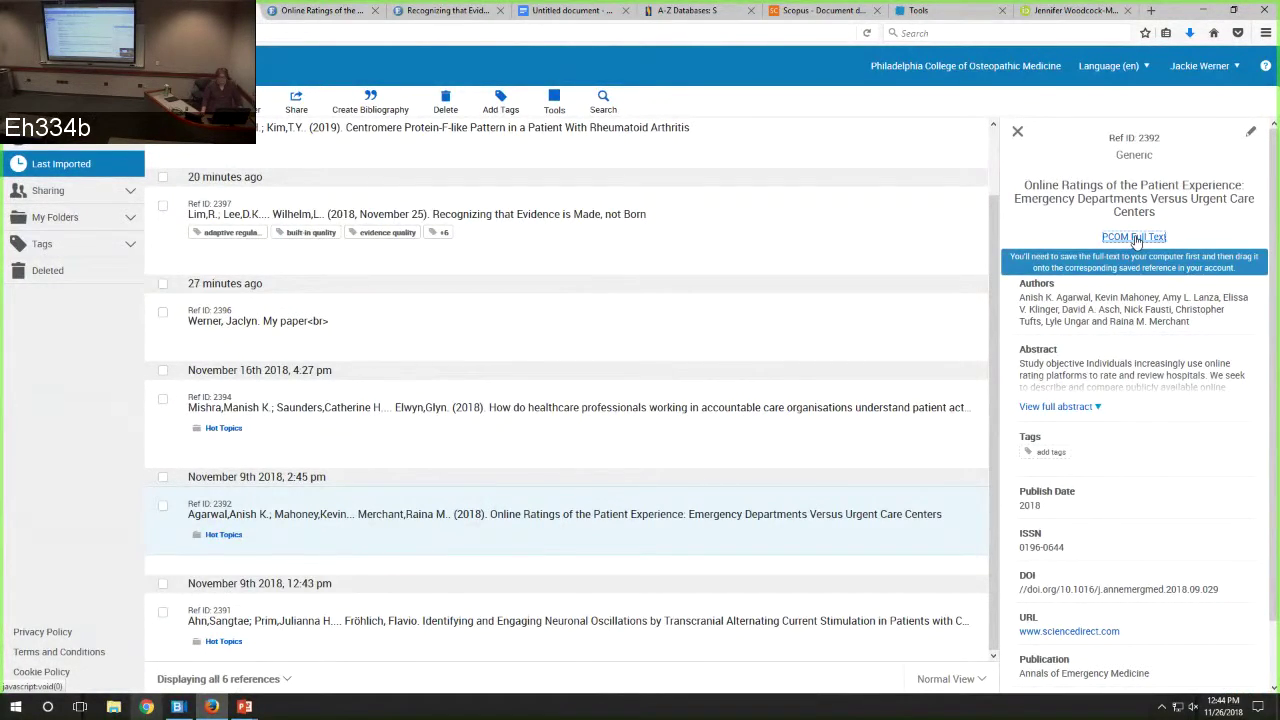
scroll(1136, 242, "down", 1)
scroll(1136, 242, "up", 1)
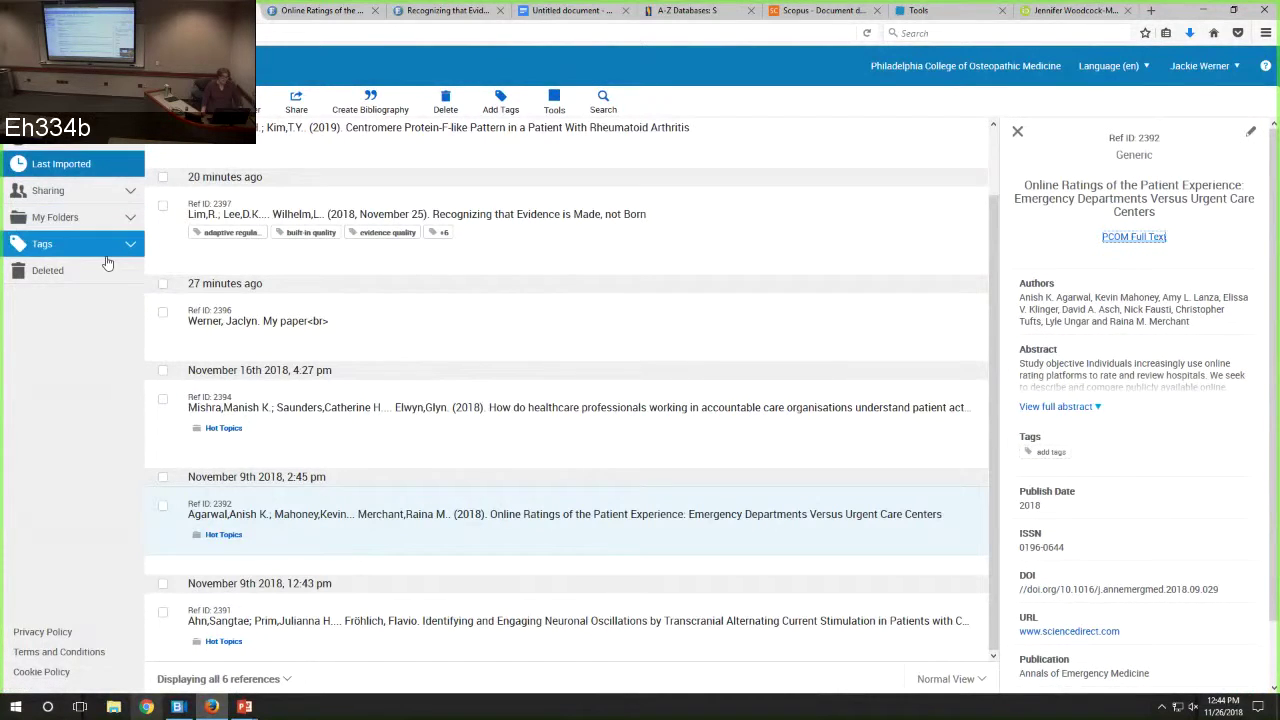
- Search catalogs and online resources for 'arthritis', which returns no documents
left_click(612, 116)
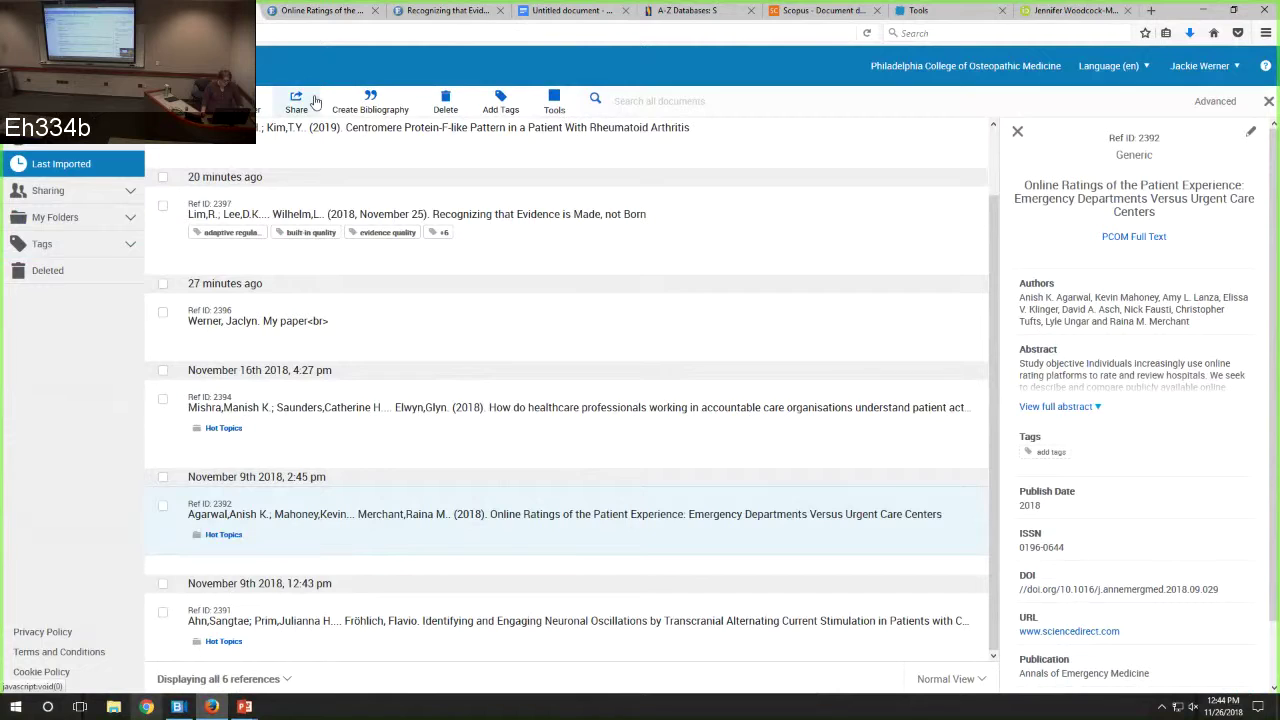
left_click(78, 143)
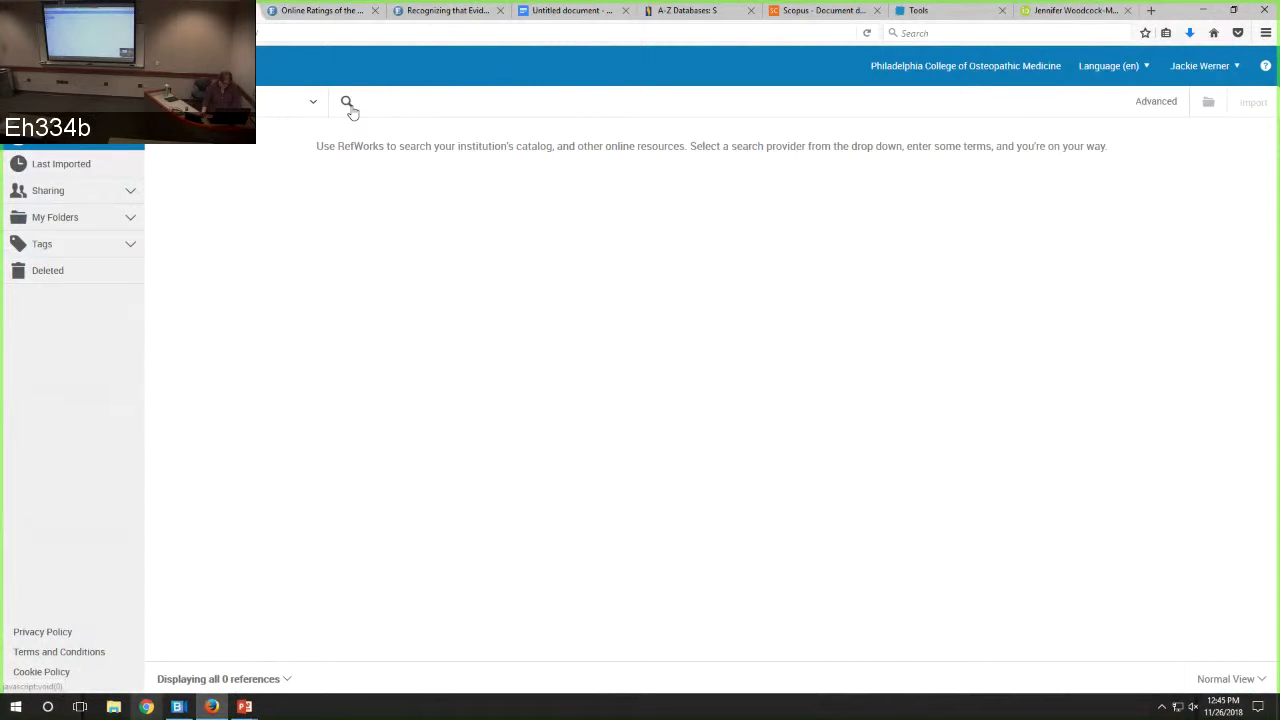
left_click(394, 108)
type("arthritis")
left_click(346, 104)
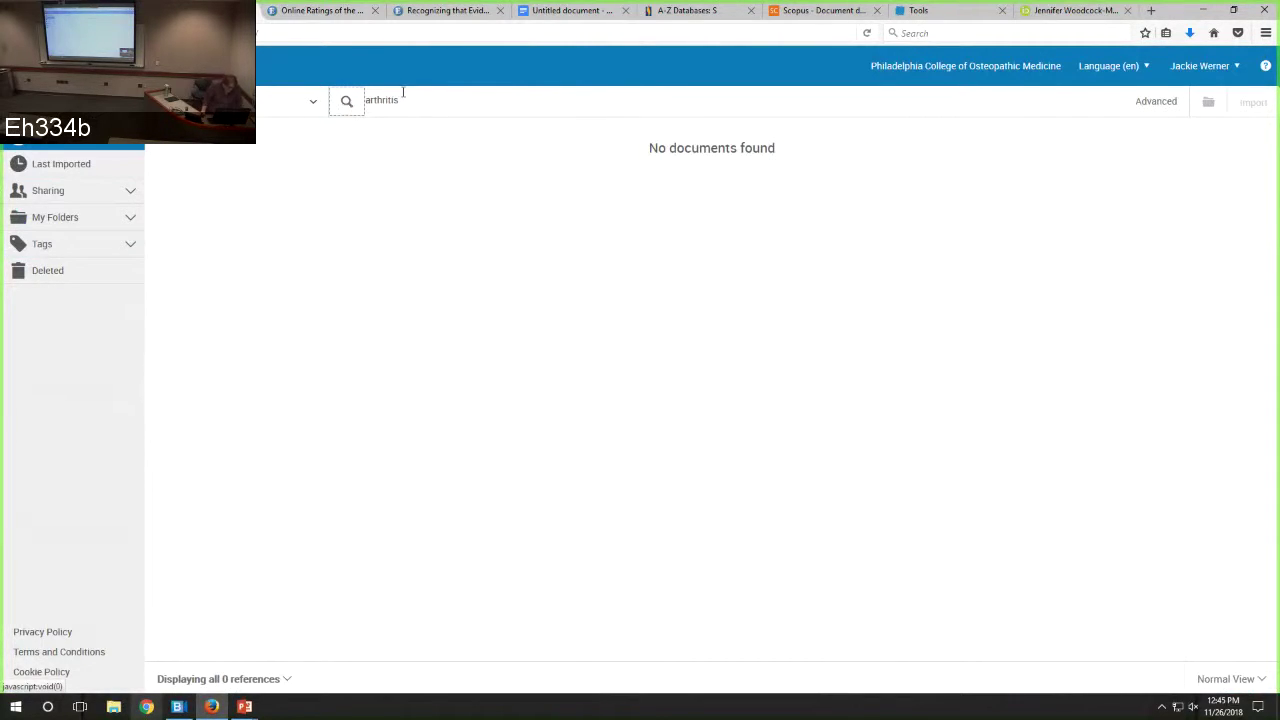
- Replace the term with 'test' and search again, returning 2423251 references
left_click_drag(414, 100, 351, 106)
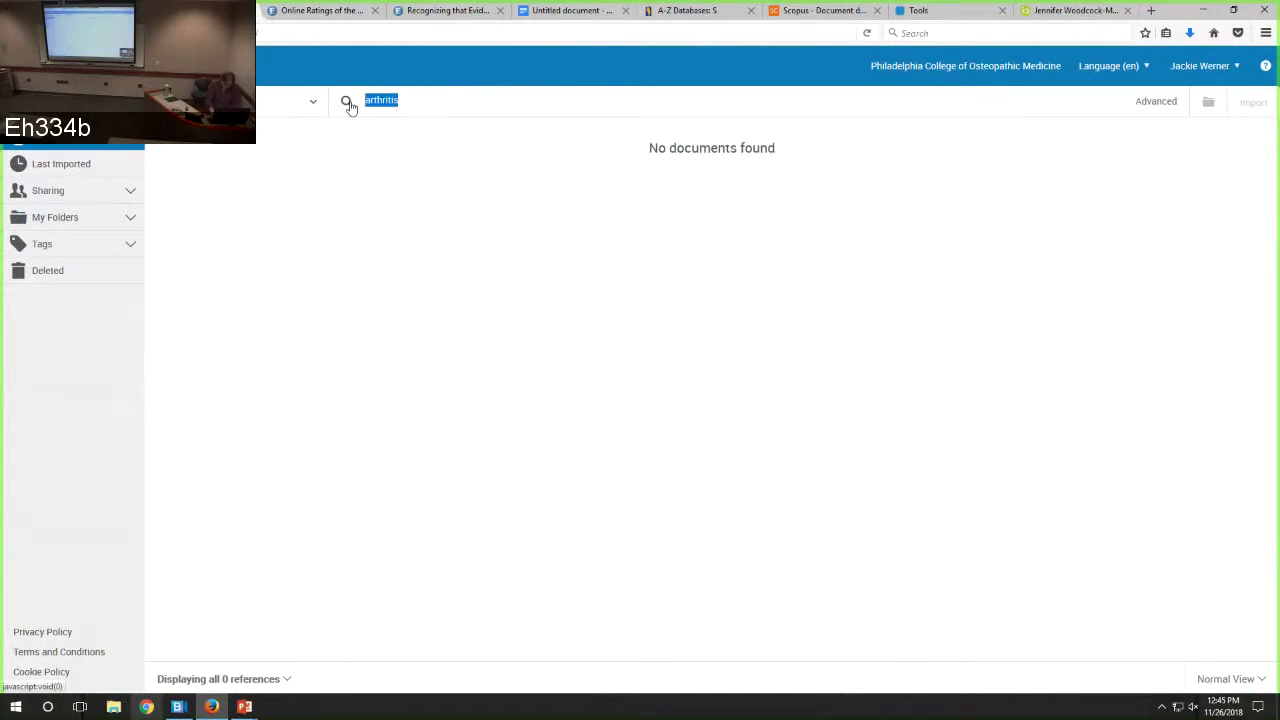
type("test")
left_click(347, 103)
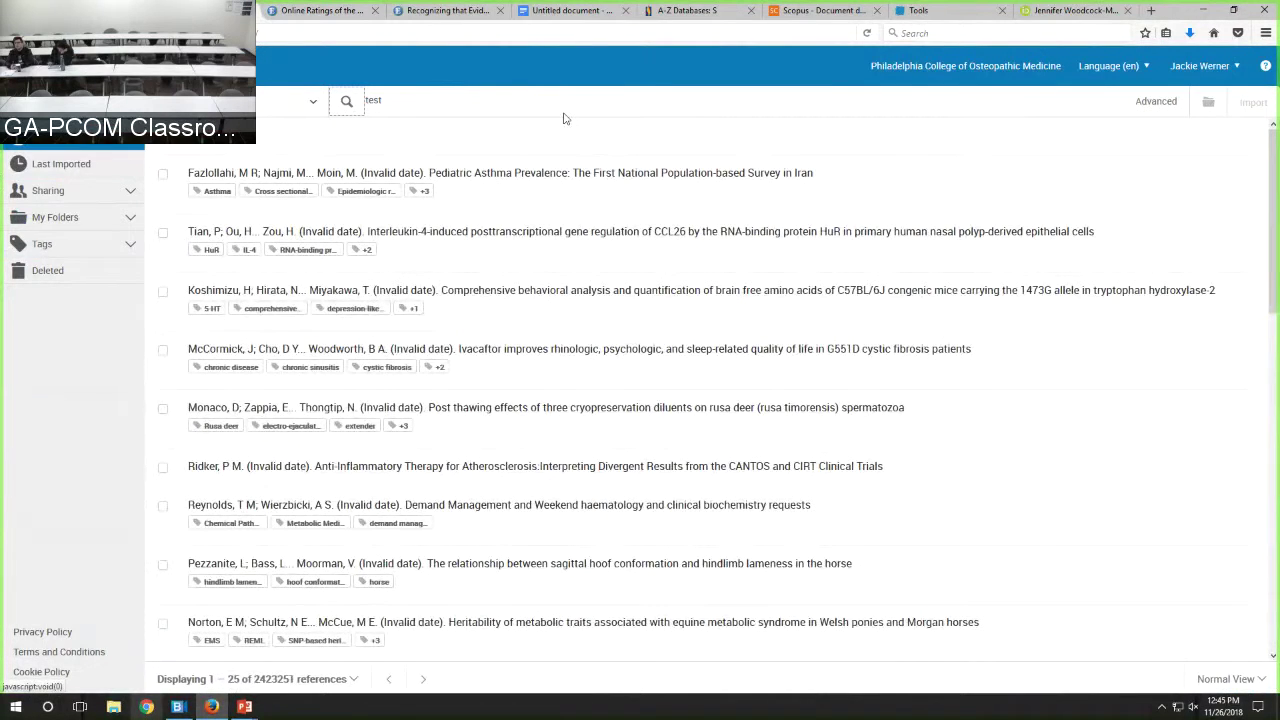
- Tick the Pediatric Asthma, Interleukin-4 and brain amino acids results and start assigning them to a folder
left_click(161, 175)
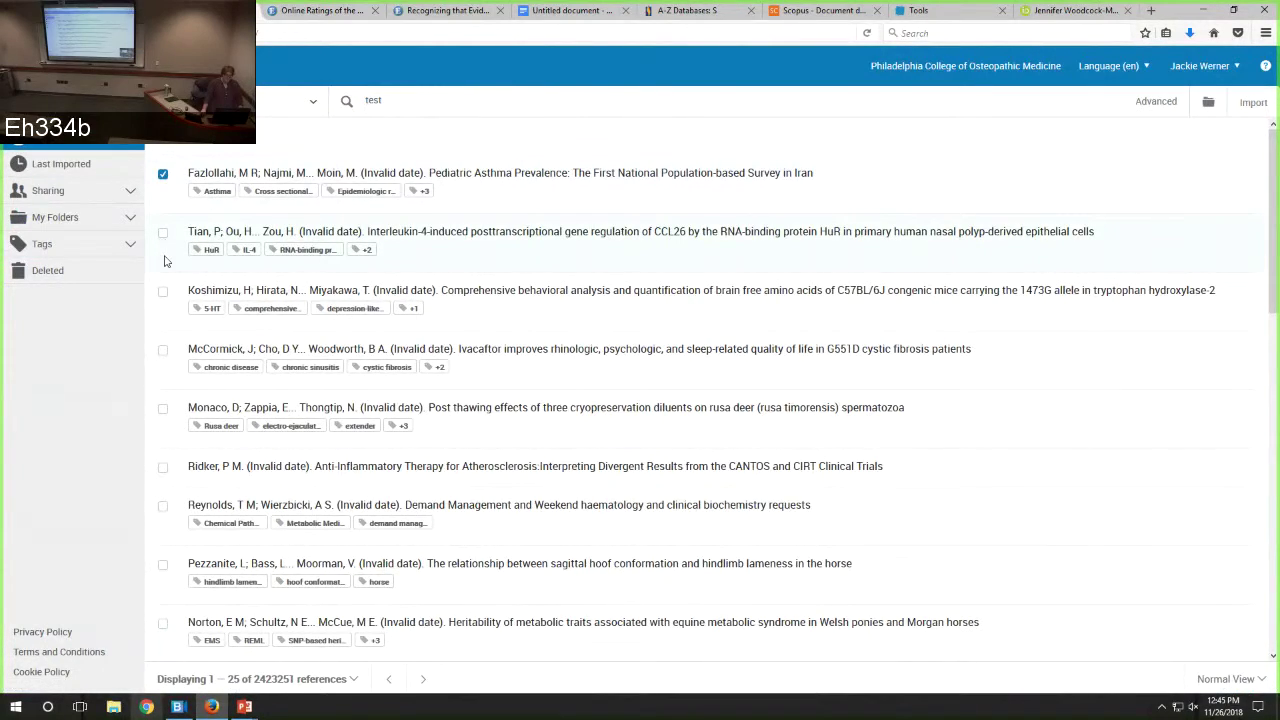
left_click(162, 233)
left_click(162, 291)
left_click(1215, 111)
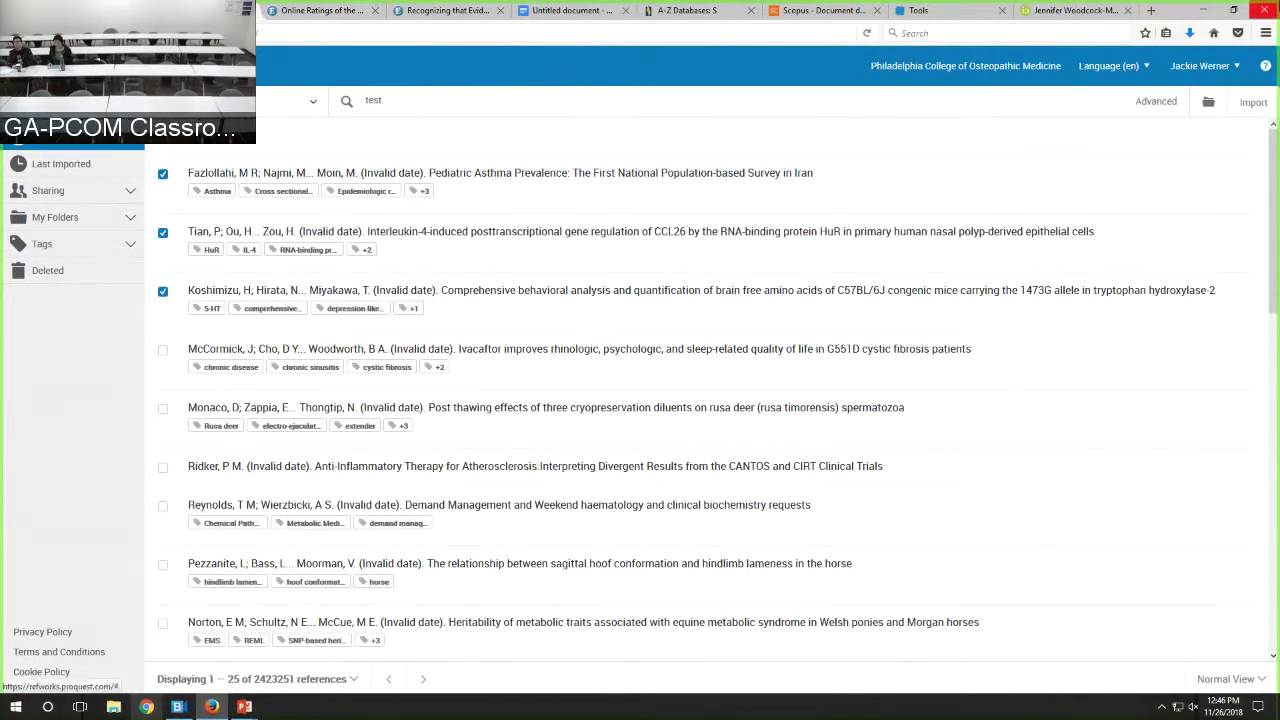
- Stop sharing the screen in BlueJeans so the GA-PCOM Classroom 1040 feed shows
left_click(179, 707)
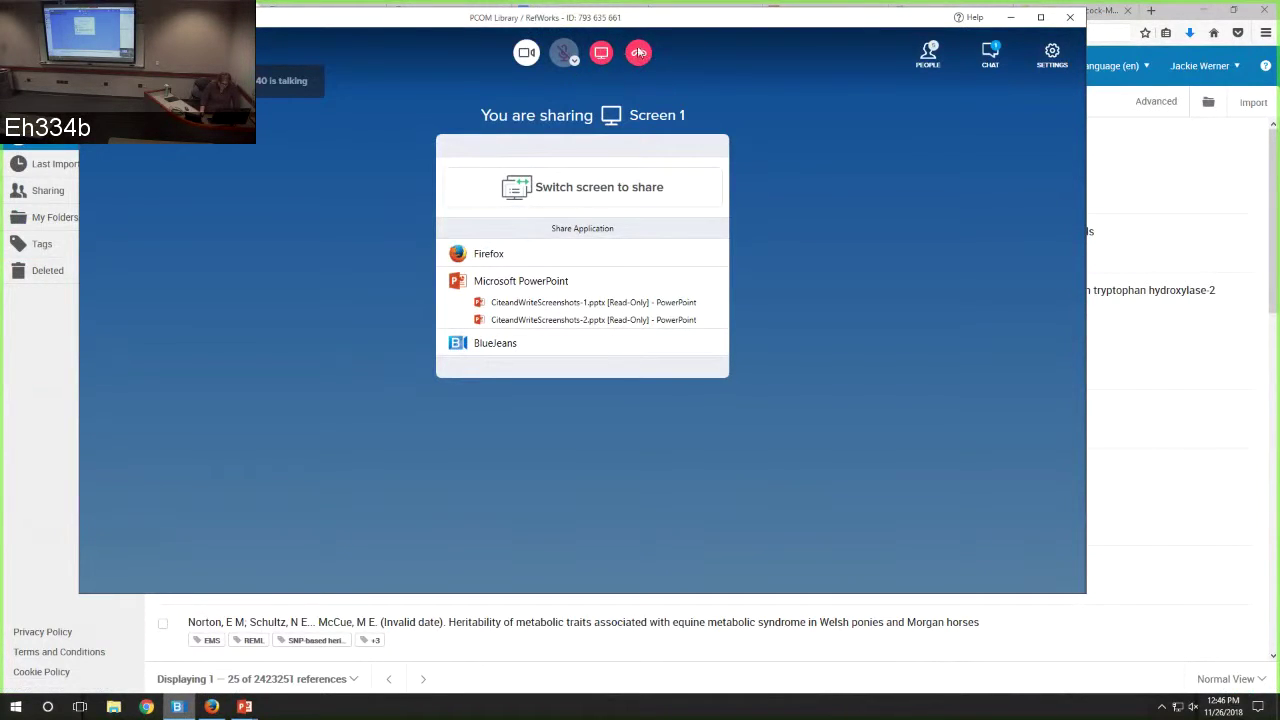
left_click(640, 54)
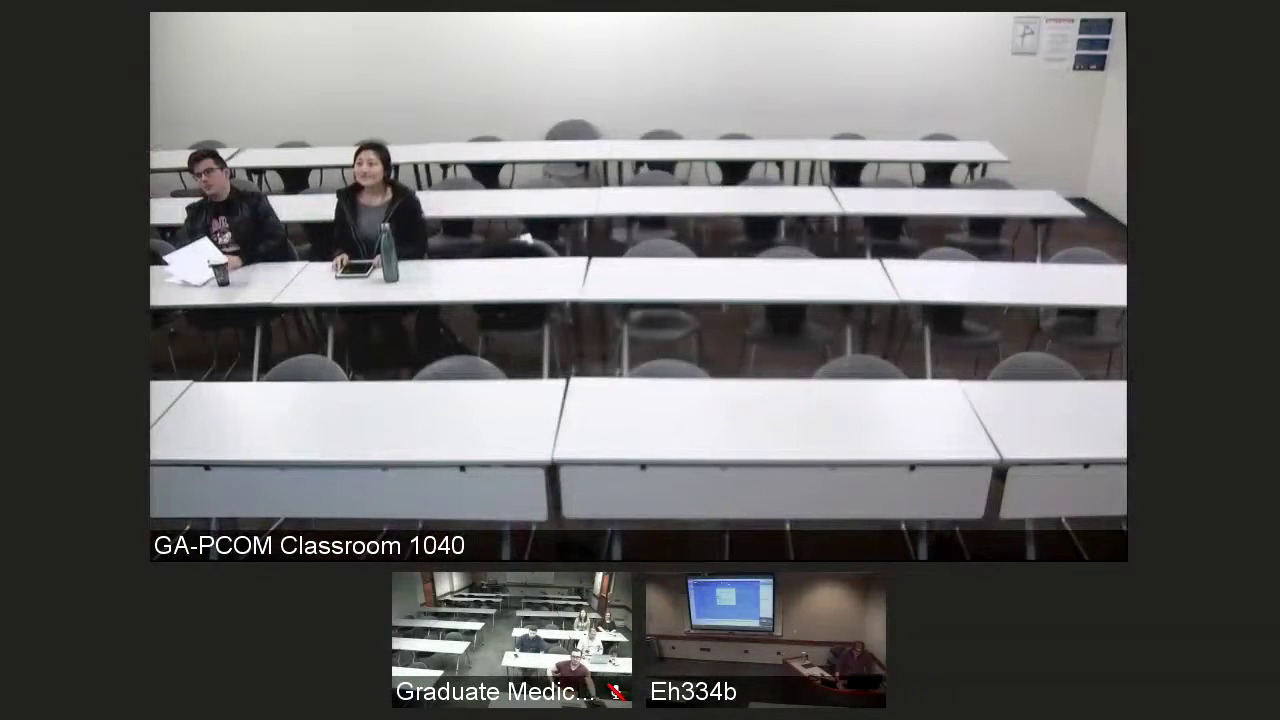